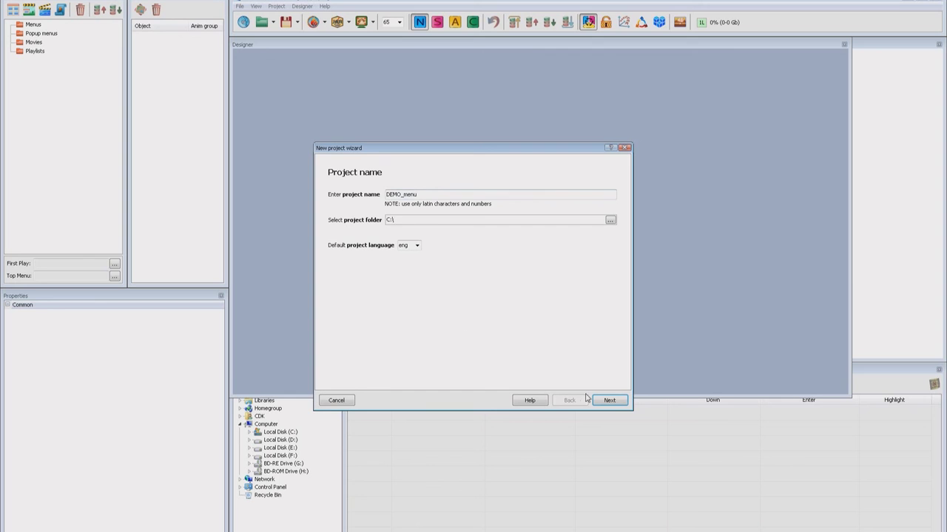
Set the main movie's video track to Movie.264 and add Movie_Music.ac3 and Movie_original.ac3 as its audio tracks
{"action": "left_click", "coordinate": [589, 399]}
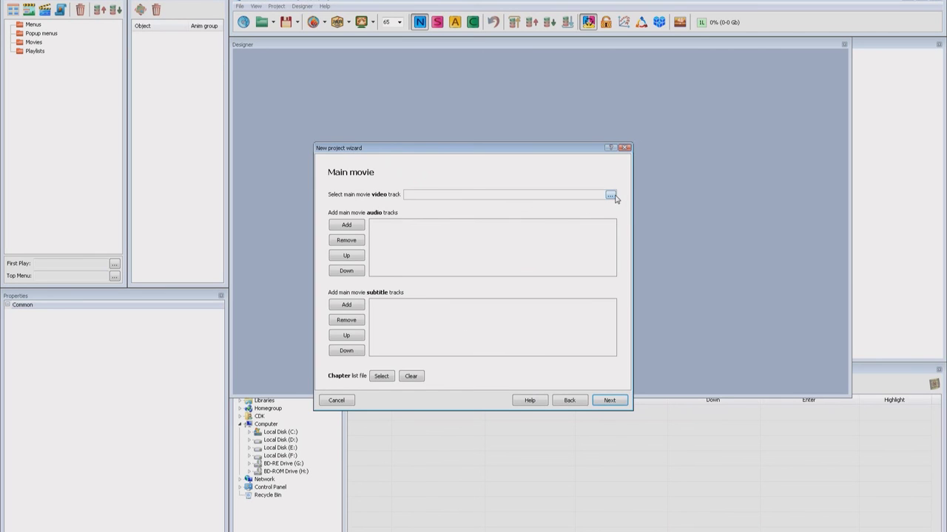
{"action": "left_click", "coordinate": [611, 195]}
{"action": "double_click", "coordinate": [375, 174]}
{"action": "left_click", "coordinate": [346, 225]}
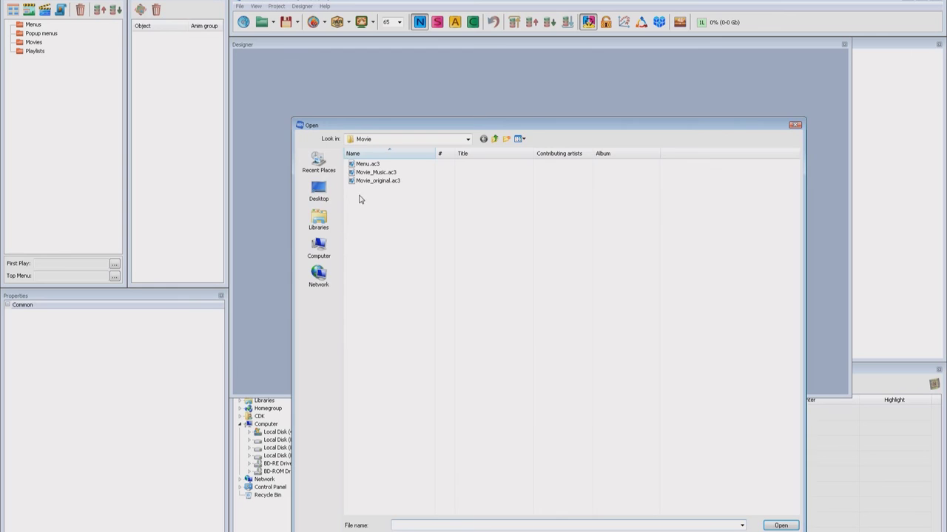
{"action": "double_click", "coordinate": [369, 176]}
{"action": "left_click", "coordinate": [347, 223]}
{"action": "double_click", "coordinate": [373, 182]}
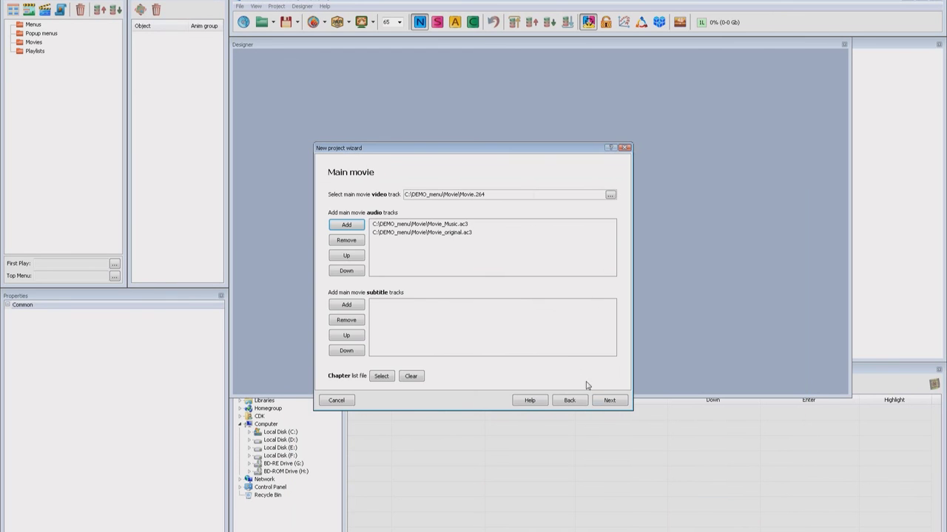
{"action": "left_click", "coordinate": [610, 400]}
Import the main menu from Menu.psd in the Source PSD files folder, using the Plain file type
{"action": "left_click", "coordinate": [537, 194]}
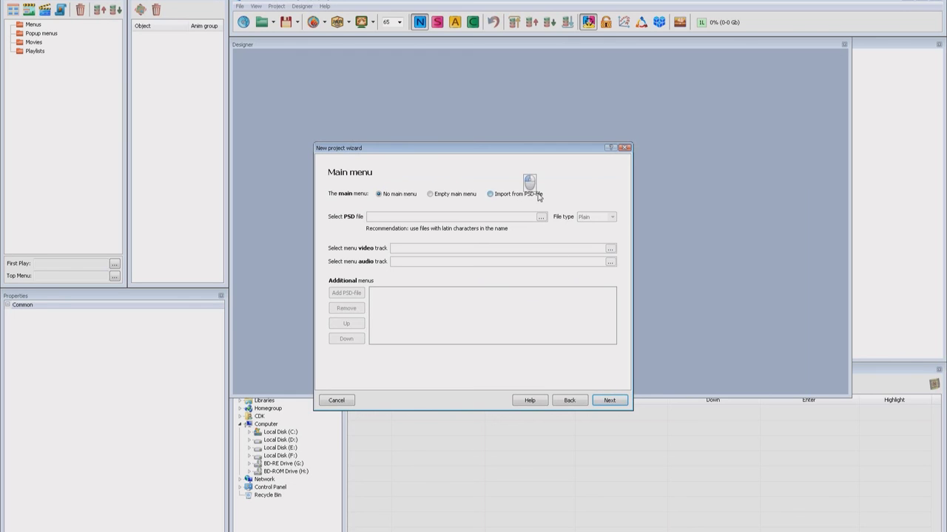
{"action": "left_click", "coordinate": [599, 217]}
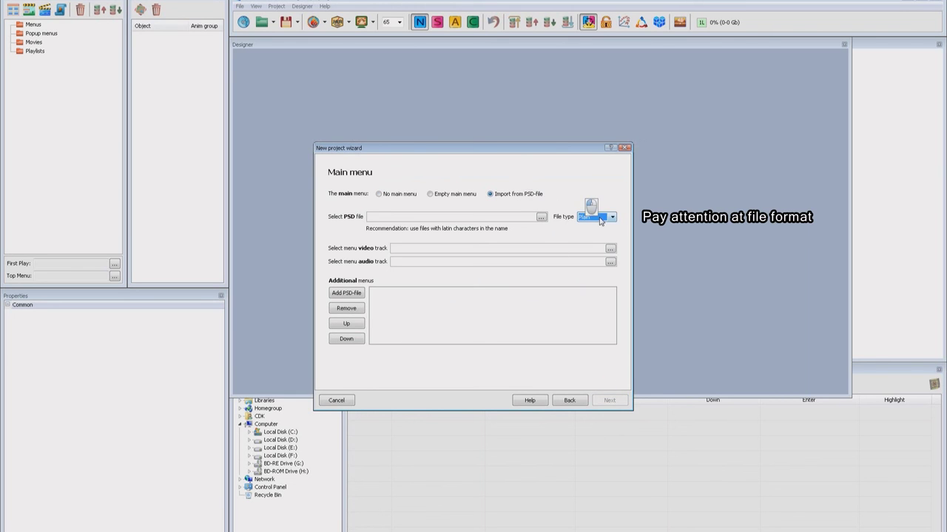
{"action": "left_click", "coordinate": [541, 217]}
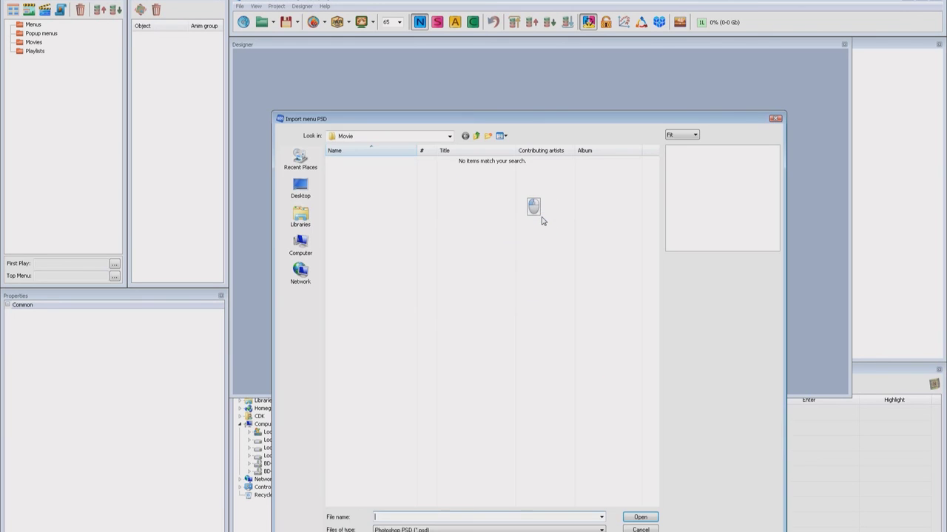
{"action": "left_click", "coordinate": [476, 136]}
{"action": "double_click", "coordinate": [387, 172]}
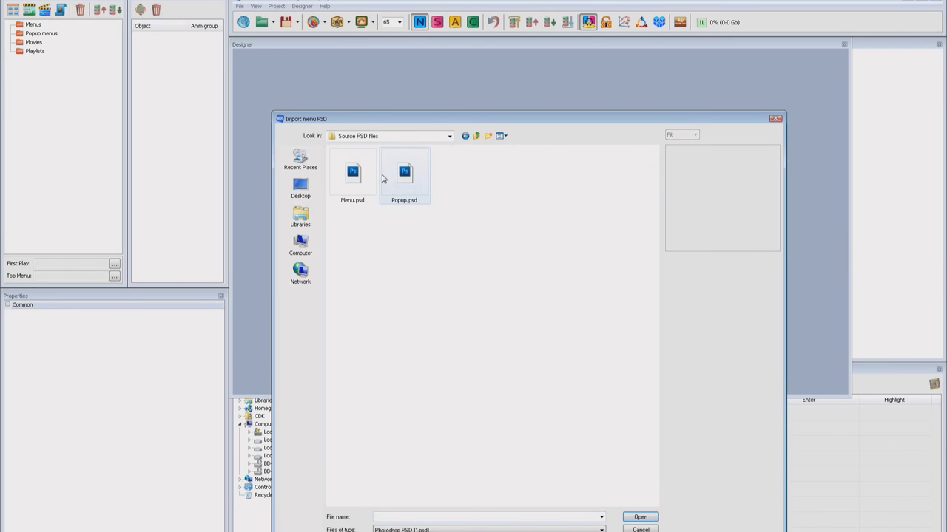
{"action": "double_click", "coordinate": [353, 174]}
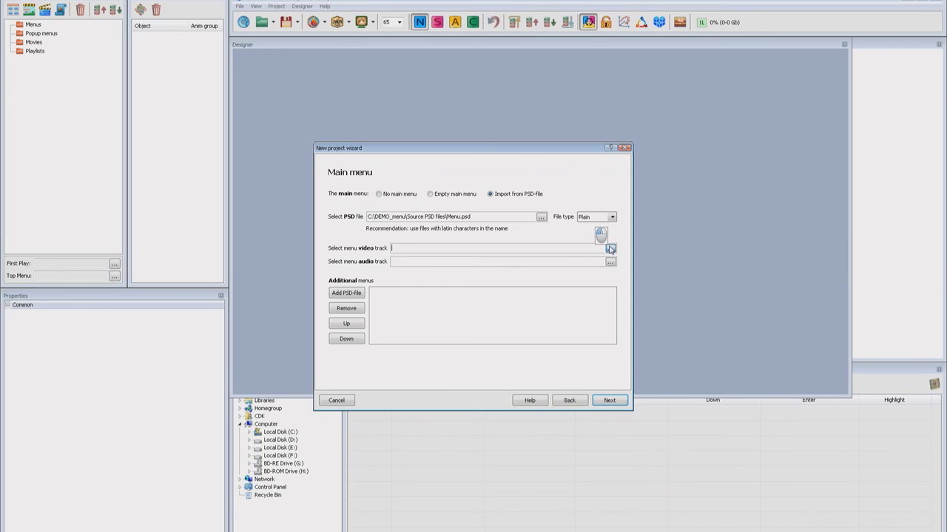
Assign Menu.264 as the main menu's video track and Menu.ac3 as its audio track, both from the Movie folder
{"action": "left_click", "coordinate": [610, 248]}
{"action": "left_click", "coordinate": [538, 139]}
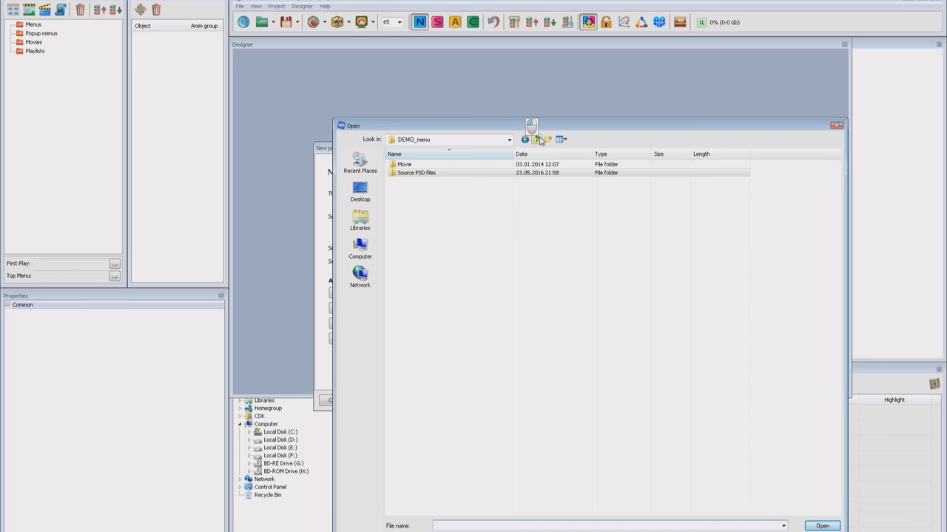
{"action": "double_click", "coordinate": [428, 163]}
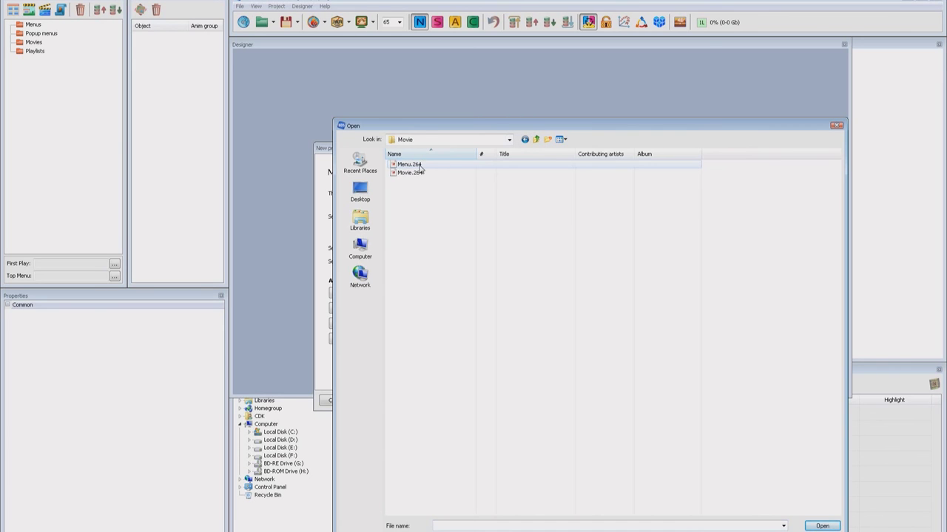
{"action": "double_click", "coordinate": [426, 165]}
{"action": "left_click", "coordinate": [609, 261]}
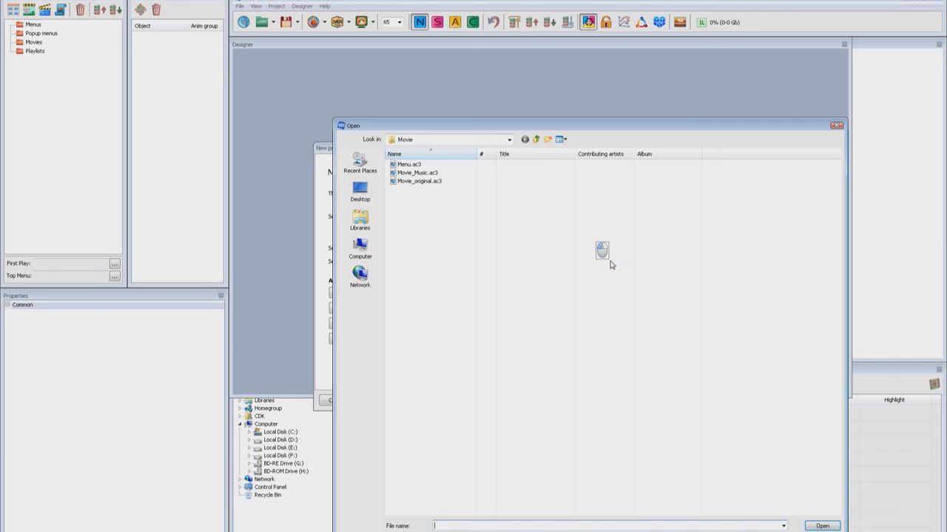
{"action": "double_click", "coordinate": [416, 156]}
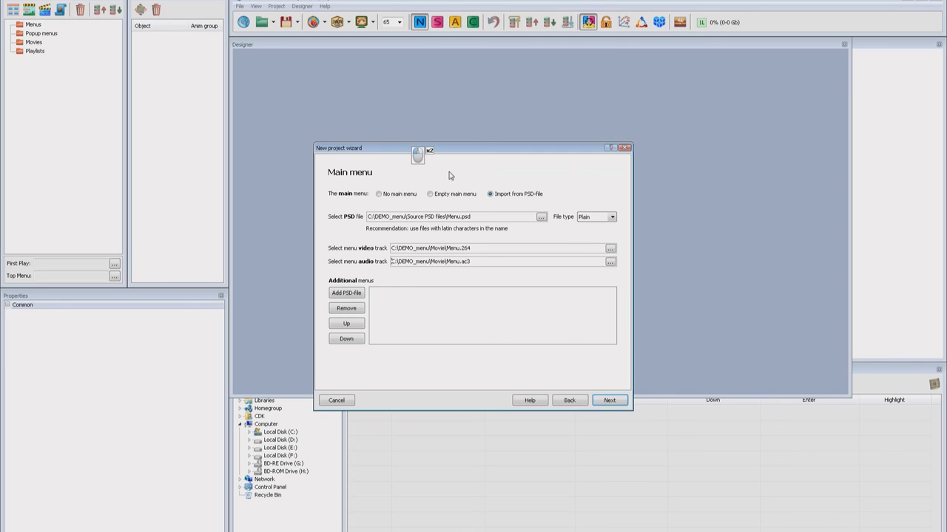
{"action": "left_click", "coordinate": [609, 400]}
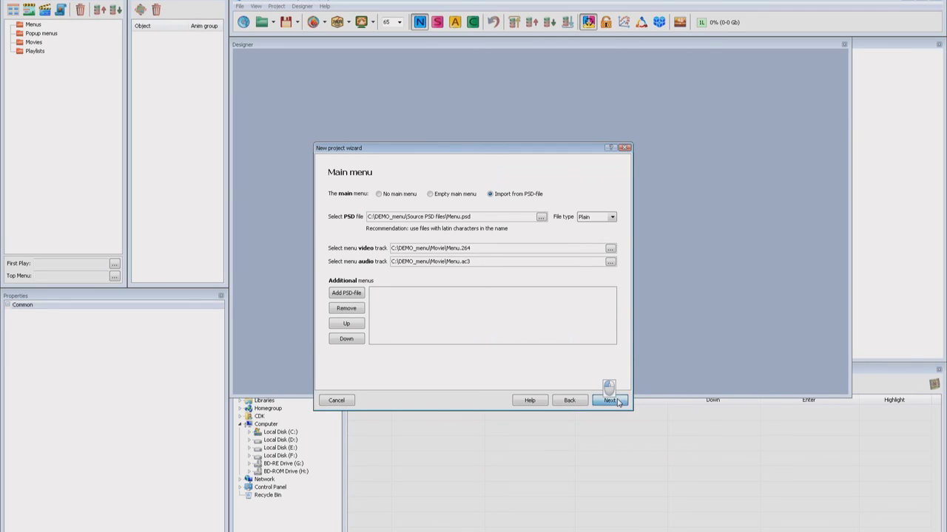
Import the popup menu from Popup.psd and finish creating the project
{"action": "left_click", "coordinate": [534, 196]}
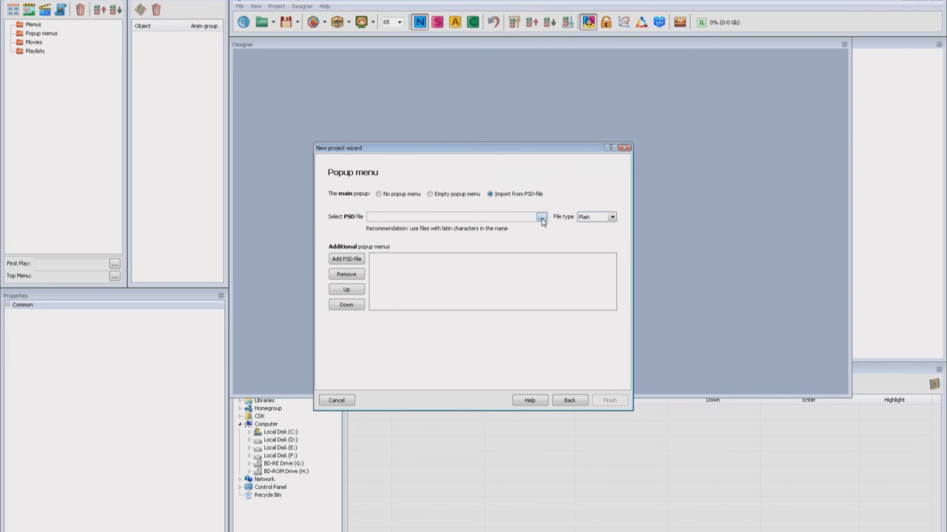
{"action": "left_click", "coordinate": [542, 219]}
{"action": "double_click", "coordinate": [406, 189]}
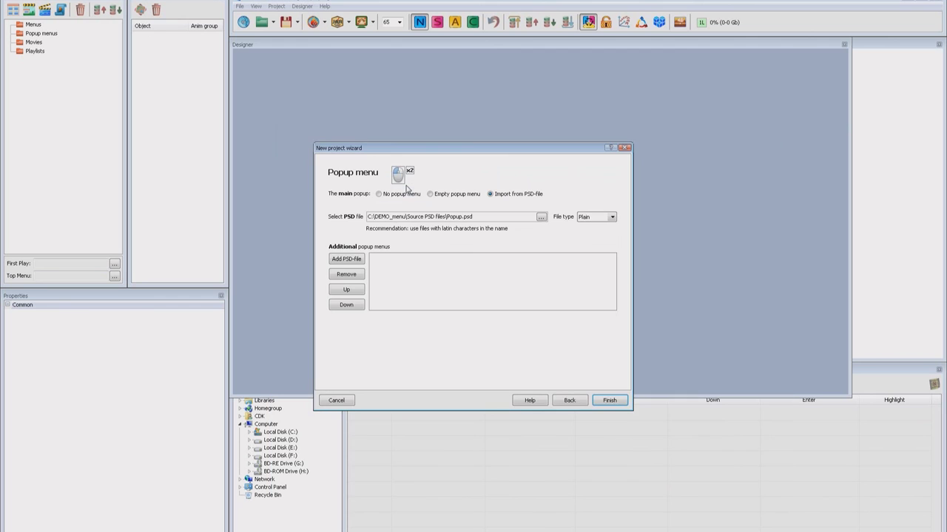
{"action": "left_click", "coordinate": [610, 400]}
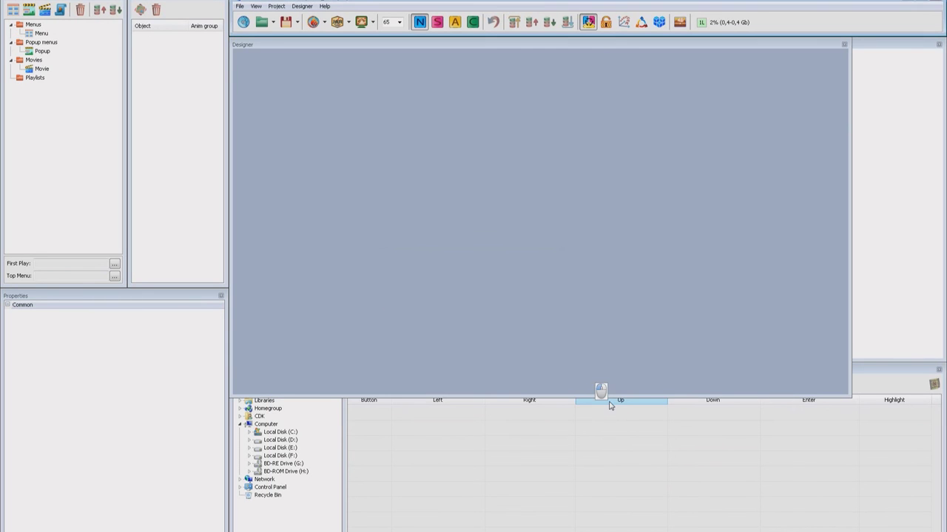
Clone the main menu Menu and name the copy "Menu options"
{"action": "left_click", "coordinate": [41, 34]}
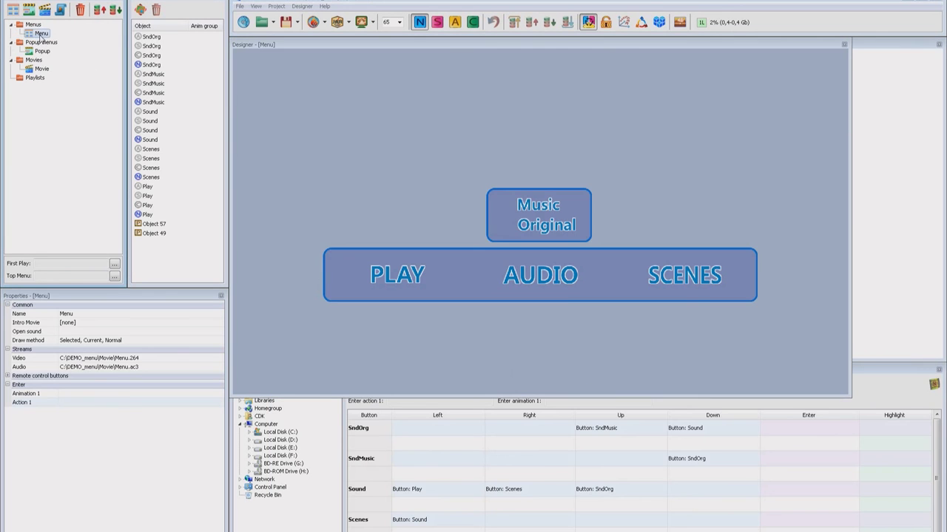
{"action": "right_click", "coordinate": [39, 34]}
{"action": "left_click", "coordinate": [70, 78]}
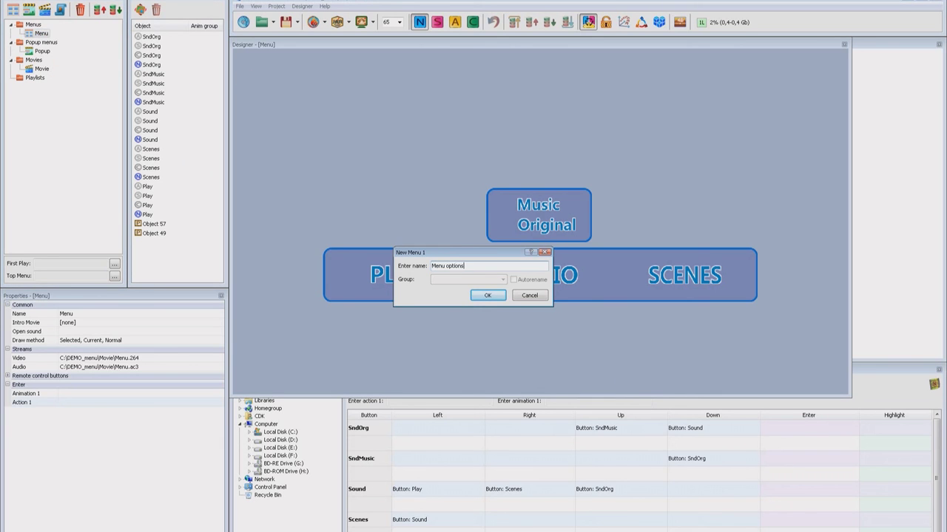
{"action": "type", "text": "options"}
{"action": "key", "text": "Return"}
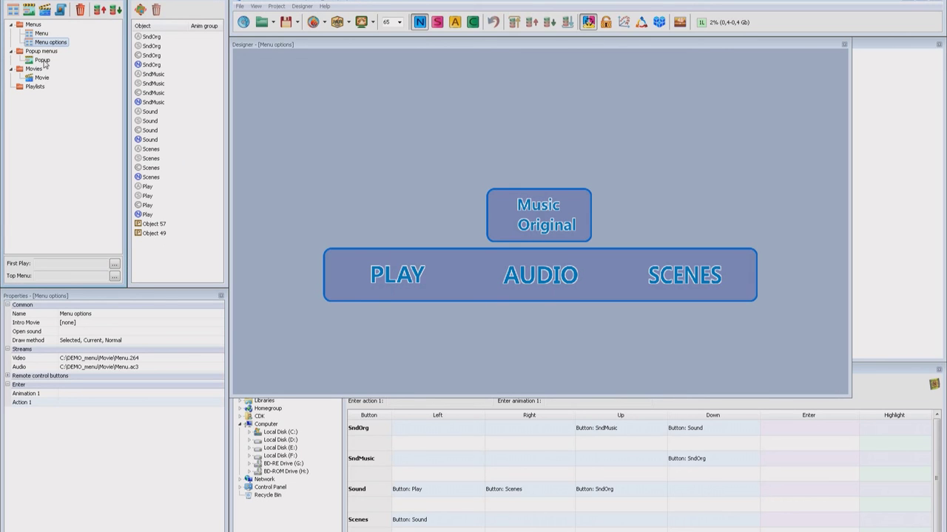
Clone the popup menu Popup and name the copy "Popup options"
{"action": "left_click", "coordinate": [42, 61]}
{"action": "right_click", "coordinate": [43, 64]}
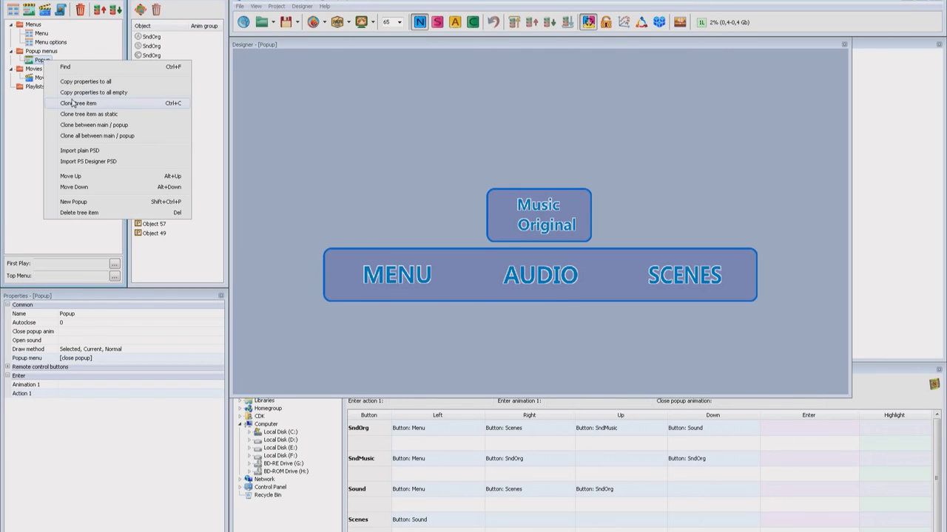
{"action": "left_click", "coordinate": [74, 104]}
{"action": "key", "text": "End"}
{"action": "key", "text": "BackSpace"}
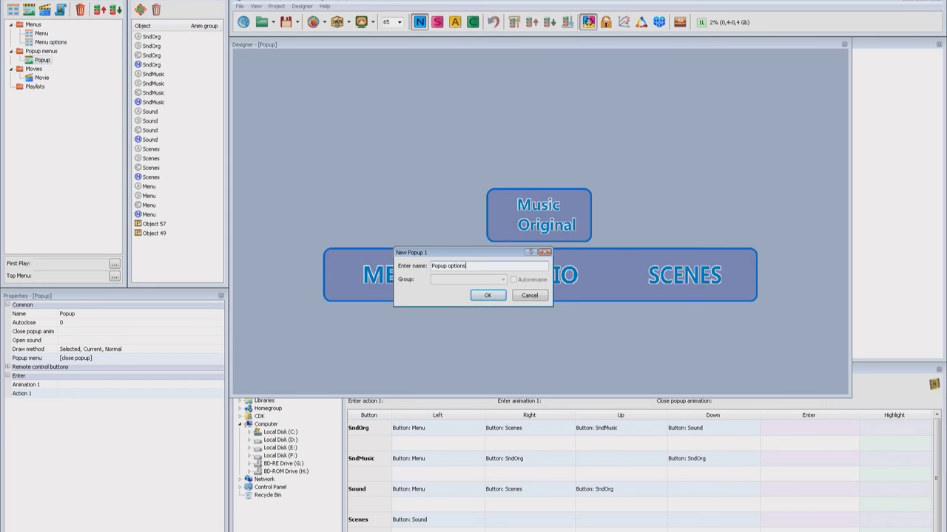
{"action": "key", "text": "Return"}
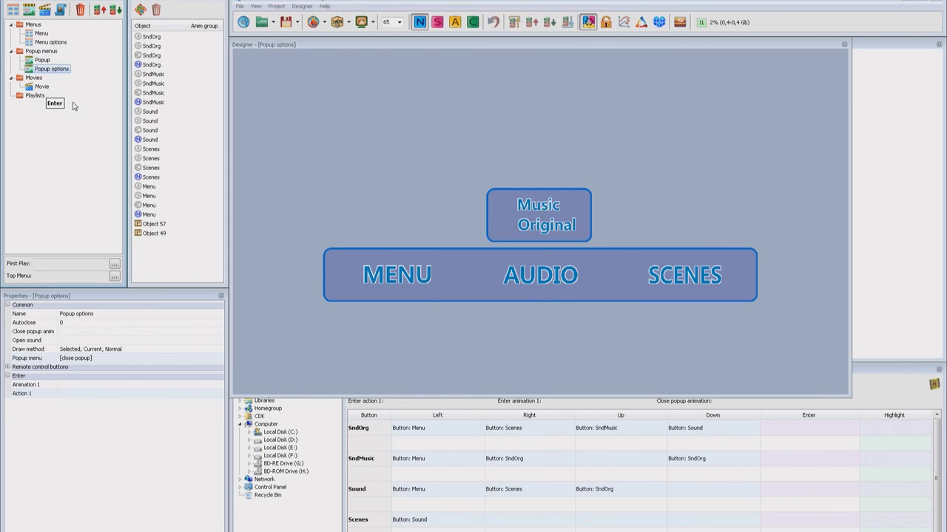
Delete the SndOrg and SndMusic buttons and their background picture Object 57 from the main menu Menu
{"action": "left_click", "coordinate": [42, 34]}
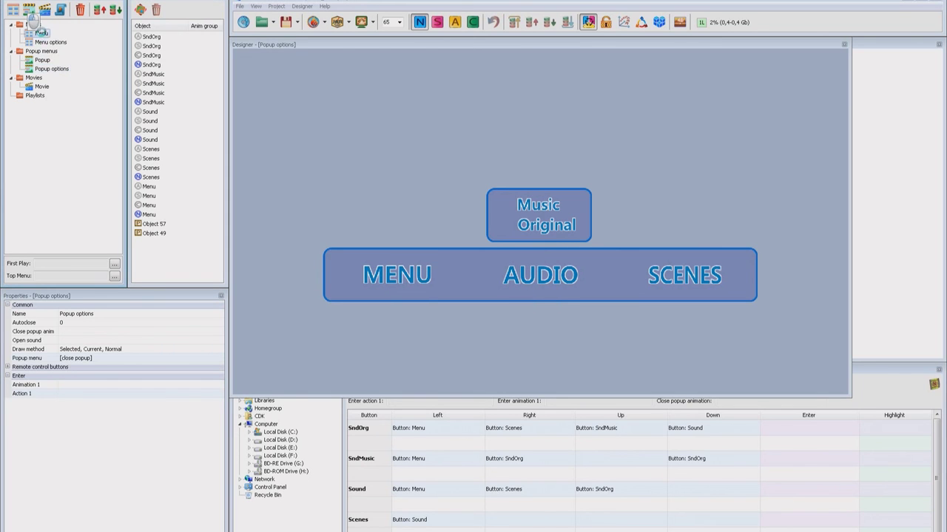
{"action": "left_click", "coordinate": [151, 36]}
{"action": "left_click", "coordinate": [156, 102], "text": "shift"}
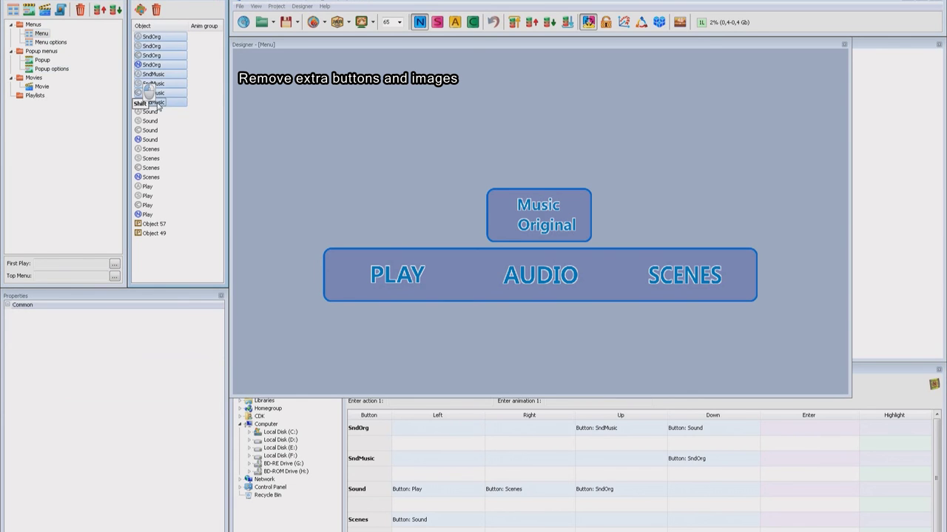
{"action": "left_click", "coordinate": [156, 9]}
{"action": "left_click", "coordinate": [529, 236]}
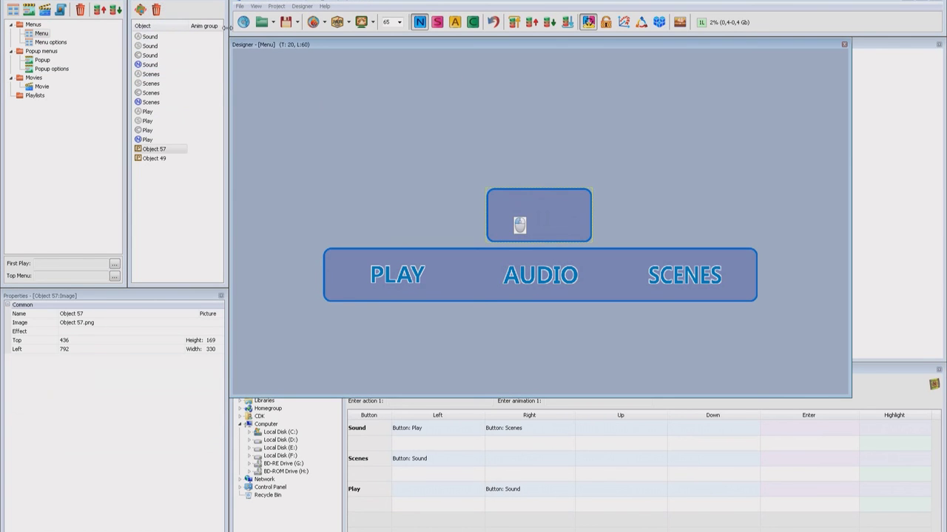
{"action": "left_click", "coordinate": [157, 9]}
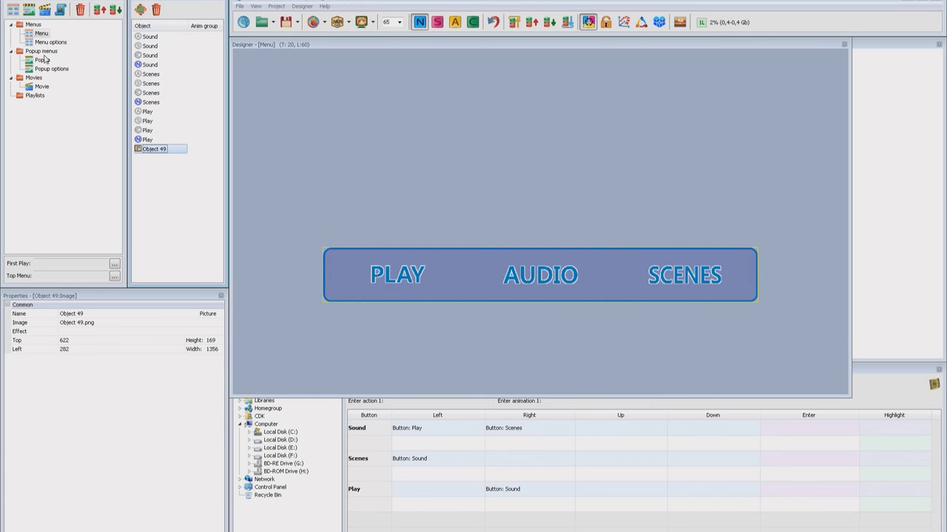
Delete the Music and Original buttons and their background picture from the popup menu Popup
{"action": "left_click", "coordinate": [43, 59]}
{"action": "left_click", "coordinate": [494, 219]}
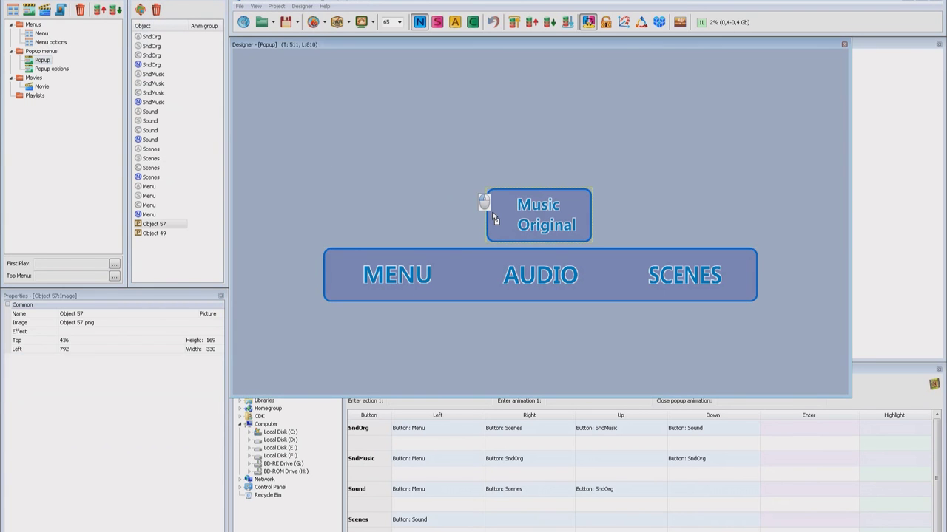
{"action": "left_click", "coordinate": [528, 210], "text": "ctrl"}
{"action": "left_click", "coordinate": [521, 224], "text": "ctrl"}
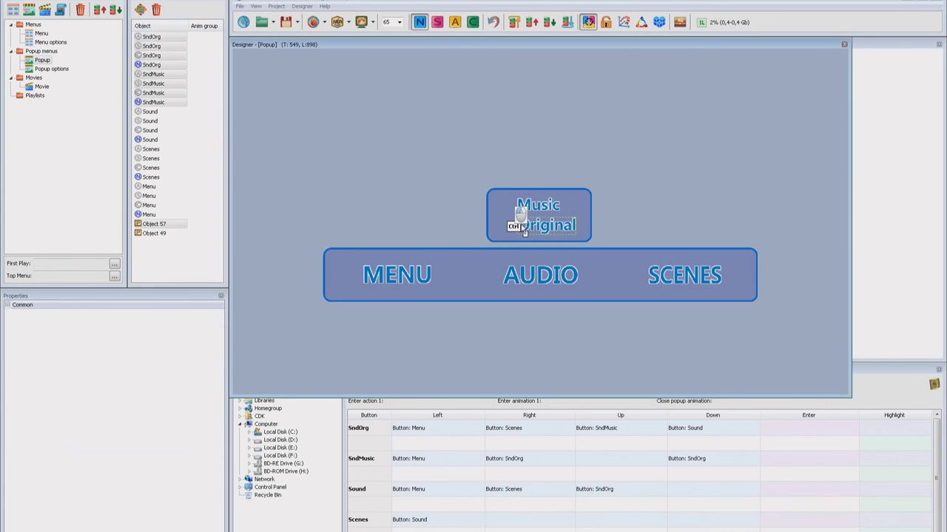
{"action": "key", "text": "Delete"}
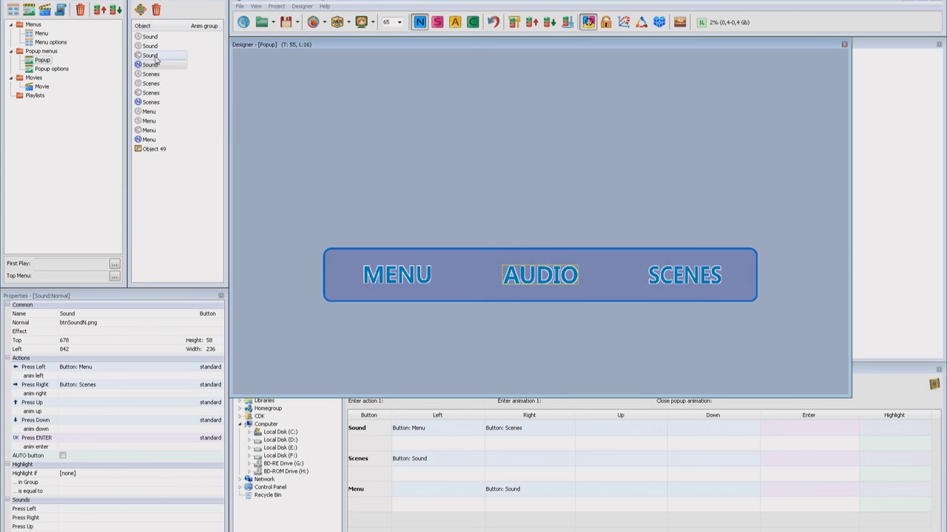
Convert the Play button in Menu options to a picture
{"action": "left_click", "coordinate": [50, 42]}
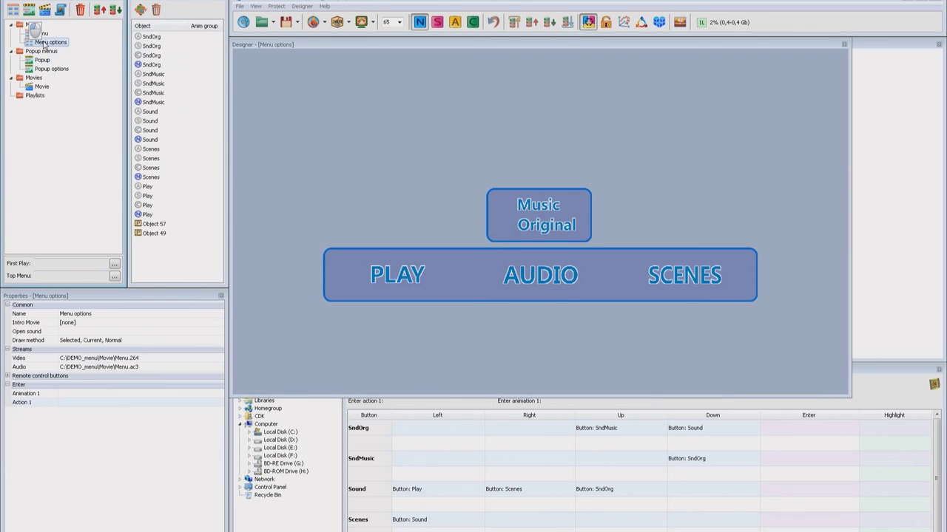
{"action": "left_click", "coordinate": [396, 268]}
{"action": "left_click", "coordinate": [213, 314]}
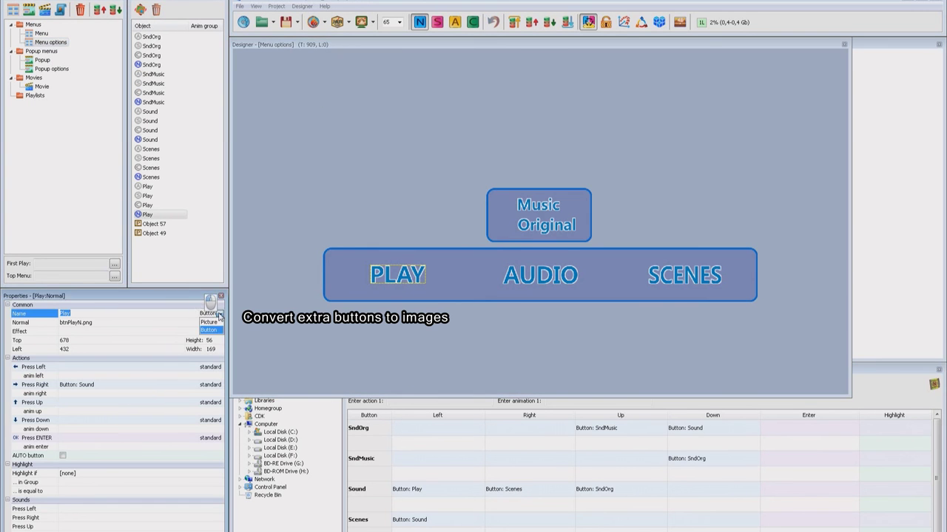
{"action": "left_click", "coordinate": [211, 330]}
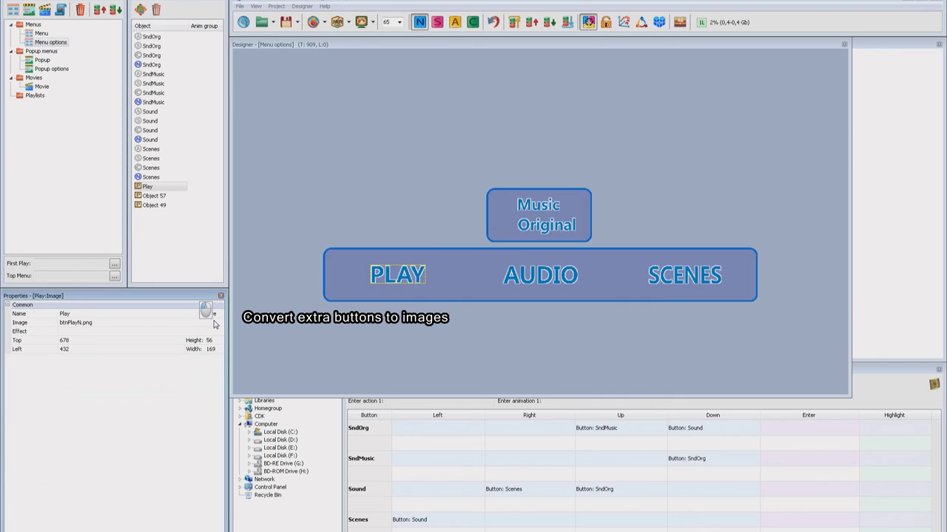
Convert the Sound button (AUDIO) in Menu options to a picture
{"action": "left_click", "coordinate": [510, 271]}
{"action": "left_click", "coordinate": [214, 315]}
{"action": "left_click", "coordinate": [219, 315]}
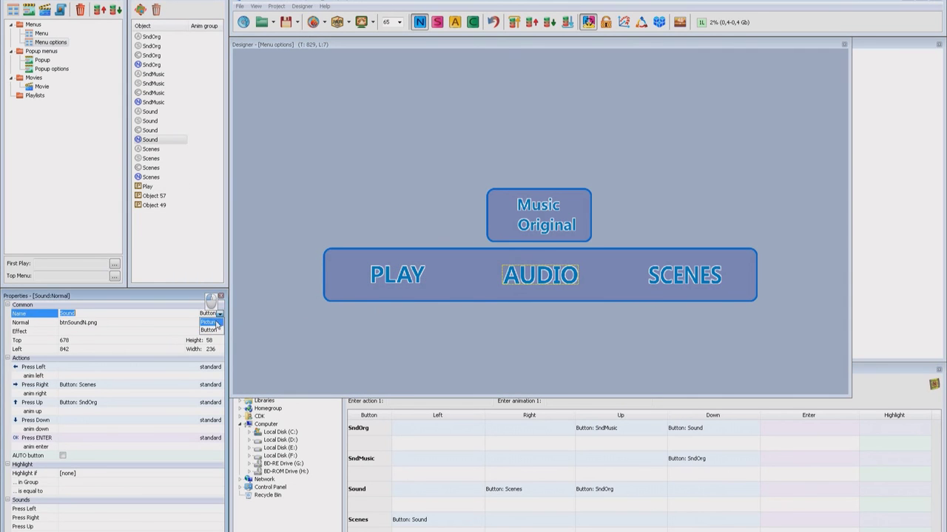
{"action": "left_click", "coordinate": [210, 321]}
Convert the Scenes button in Menu options to a picture
{"action": "left_click", "coordinate": [656, 278]}
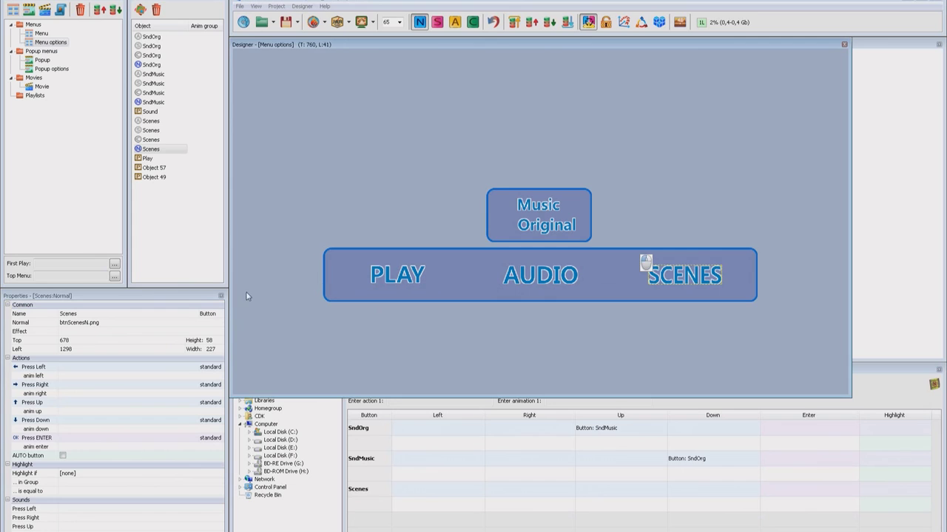
{"action": "left_click", "coordinate": [215, 315]}
{"action": "left_click", "coordinate": [219, 315]}
{"action": "left_click", "coordinate": [210, 322]}
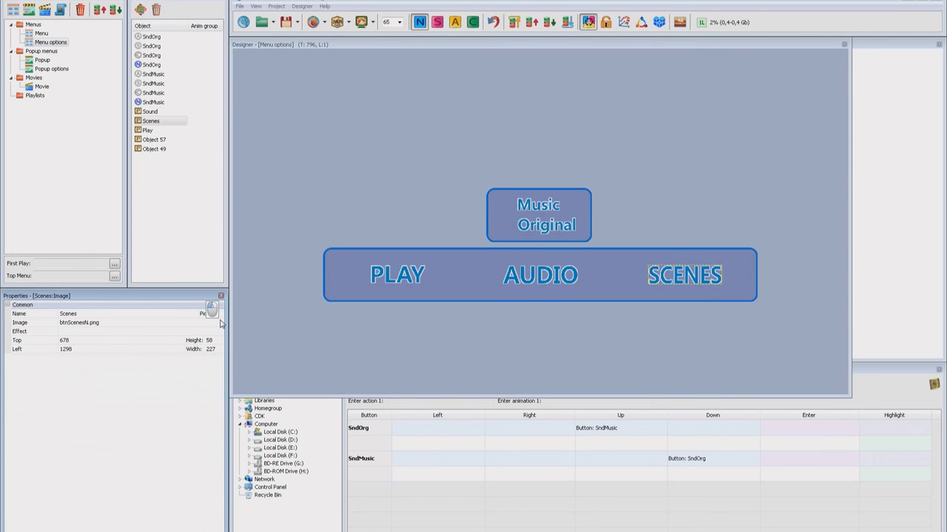
Convert the Menu button in Popup options to a picture
{"action": "left_click", "coordinate": [51, 69]}
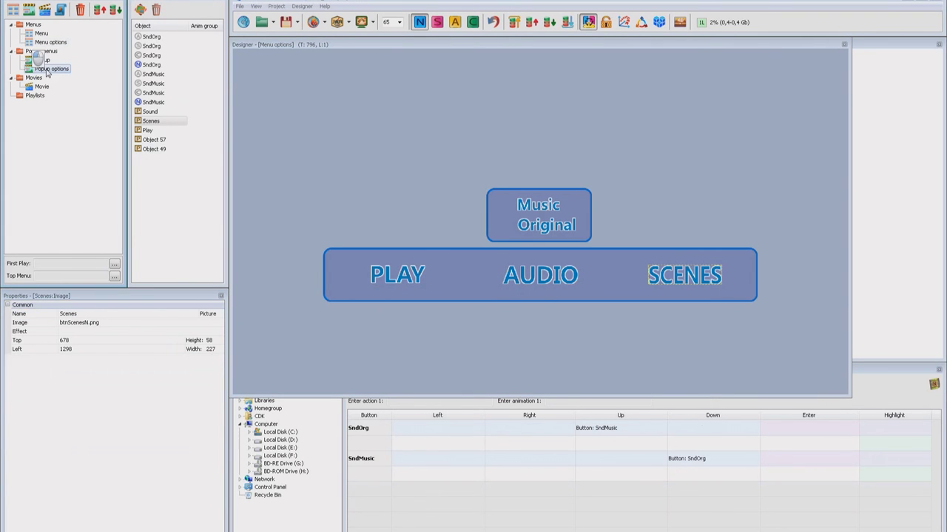
{"action": "left_click", "coordinate": [359, 263]}
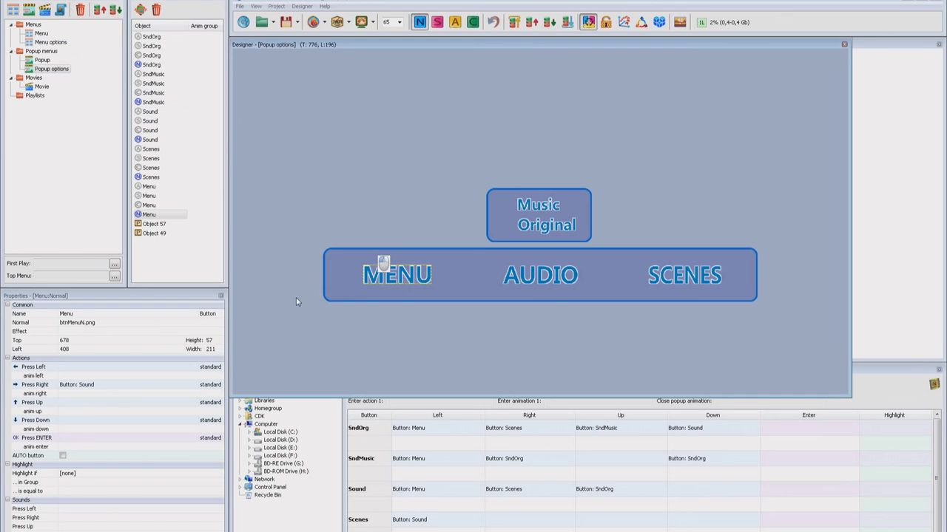
{"action": "left_click", "coordinate": [214, 315]}
{"action": "left_click", "coordinate": [219, 315]}
{"action": "left_click", "coordinate": [207, 323]}
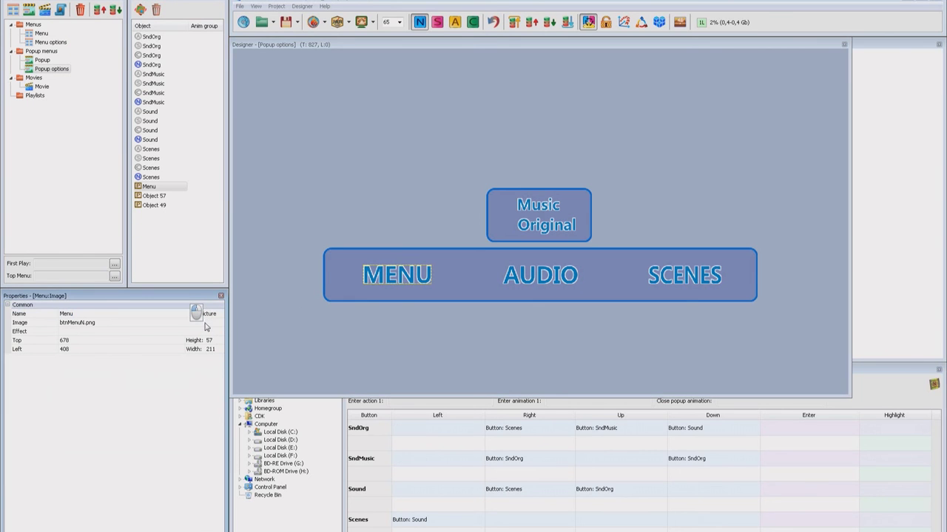
Convert the Sound button (AUDIO) in Popup options to a picture
{"action": "left_click", "coordinate": [521, 271]}
{"action": "left_click", "coordinate": [207, 314]}
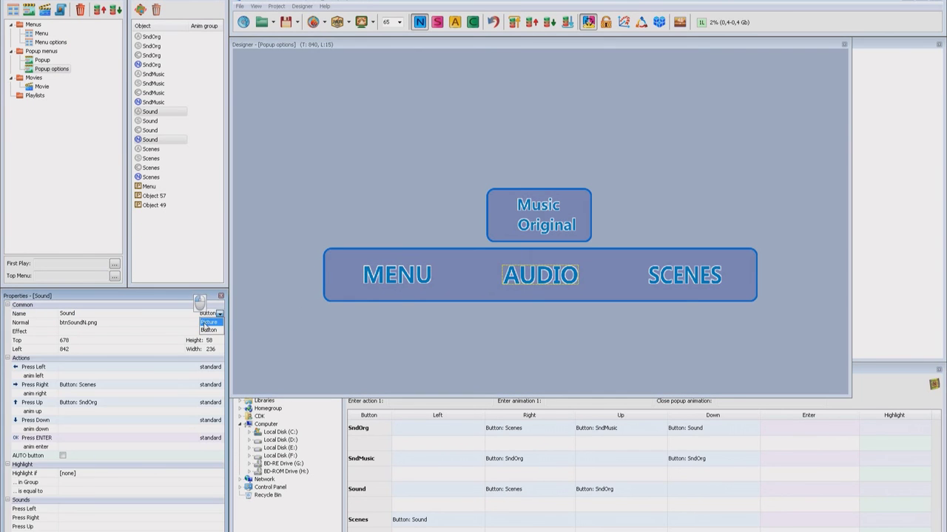
{"action": "left_click", "coordinate": [207, 324]}
Convert the Scenes button in Popup options to a picture
{"action": "left_click", "coordinate": [678, 277]}
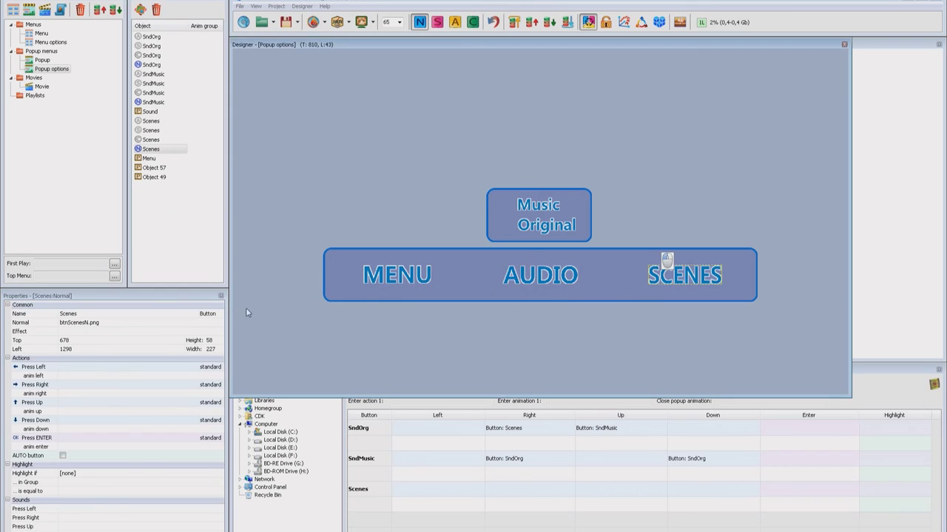
{"action": "left_click", "coordinate": [210, 315]}
{"action": "left_click", "coordinate": [219, 315]}
{"action": "left_click", "coordinate": [207, 323]}
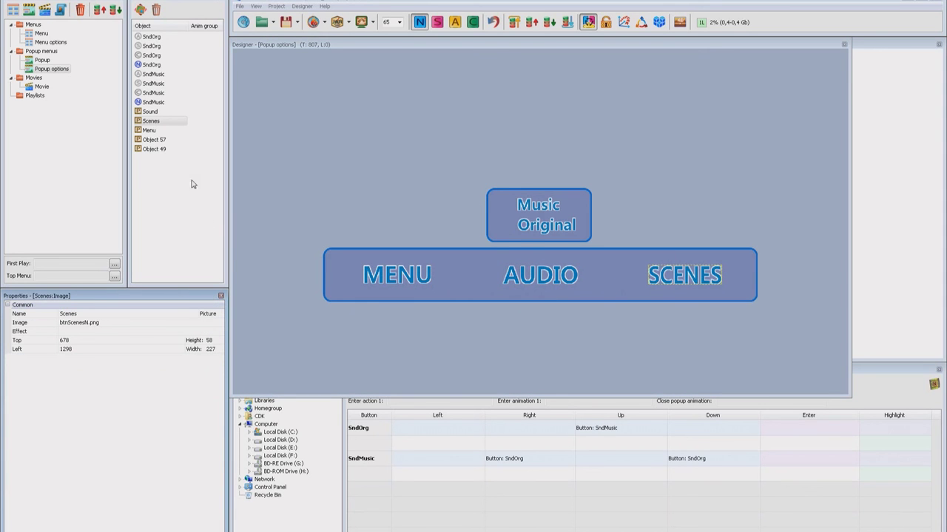
Move the Play button to the top of the object order in the menu Menu
{"action": "left_click", "coordinate": [42, 34]}
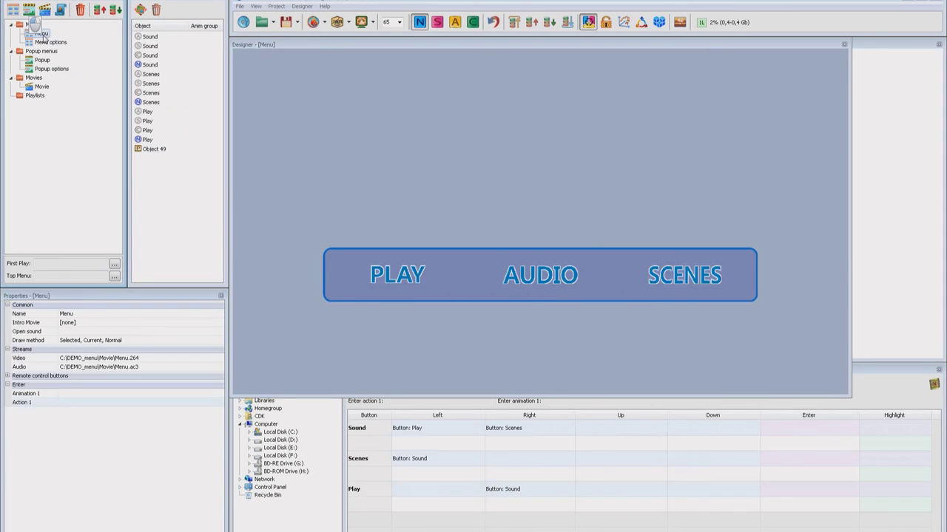
{"action": "left_click", "coordinate": [414, 276]}
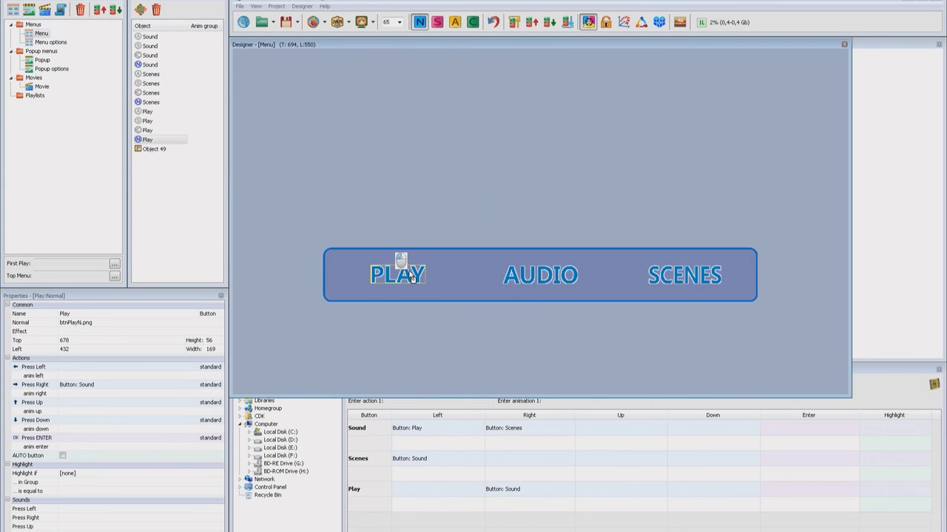
{"action": "left_click", "coordinate": [515, 22]}
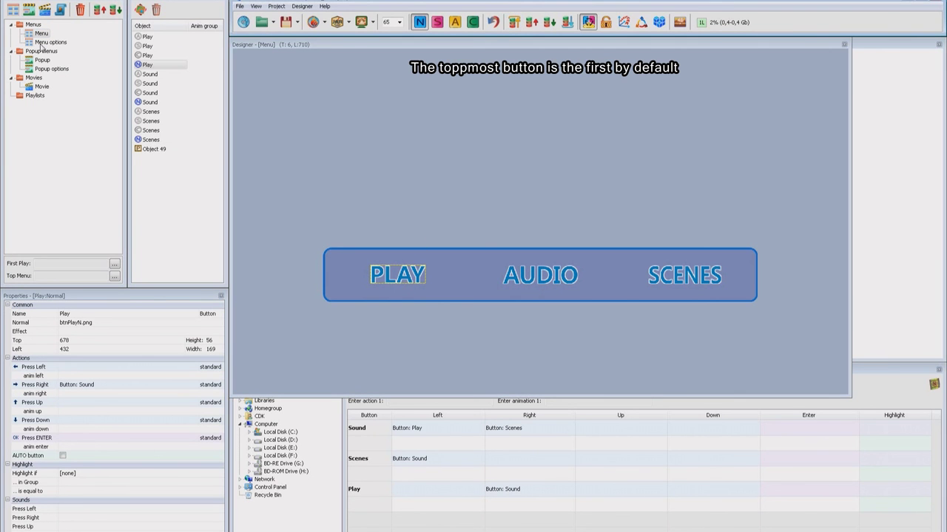
Move the SndMusic button to the top of the object order in Menu options
{"action": "left_click", "coordinate": [42, 43]}
{"action": "left_click", "coordinate": [542, 213]}
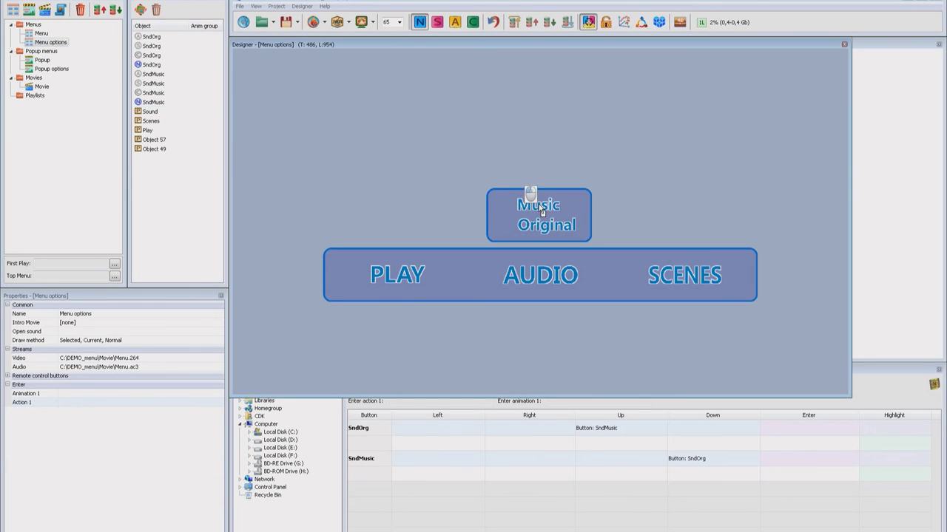
{"action": "left_click", "coordinate": [514, 22]}
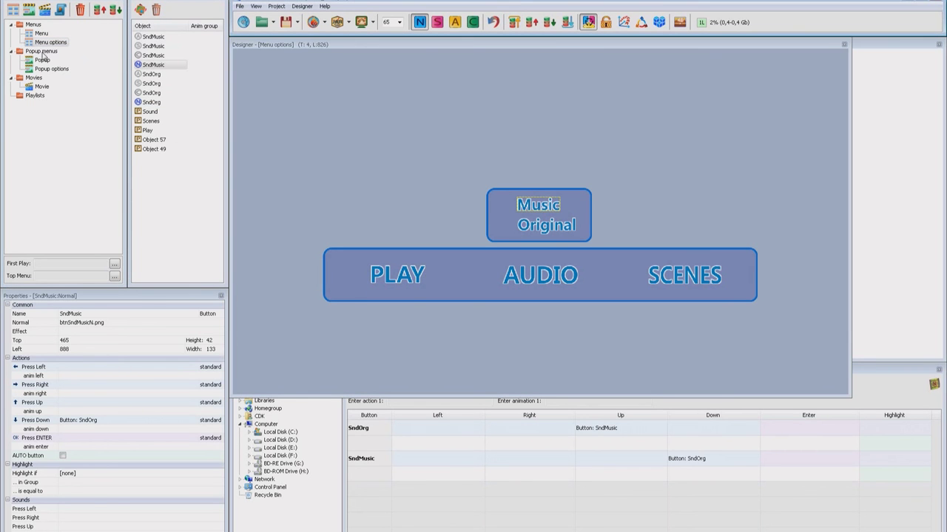
Move the Menu button in Popup and the SndMusic button in Popup options to the top of their object orders
{"action": "left_click", "coordinate": [43, 59]}
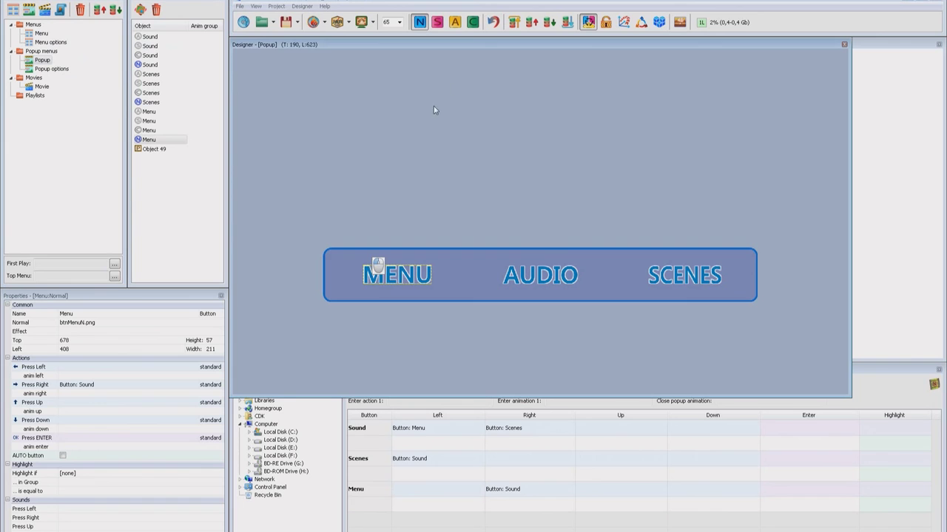
{"action": "left_click", "coordinate": [514, 22]}
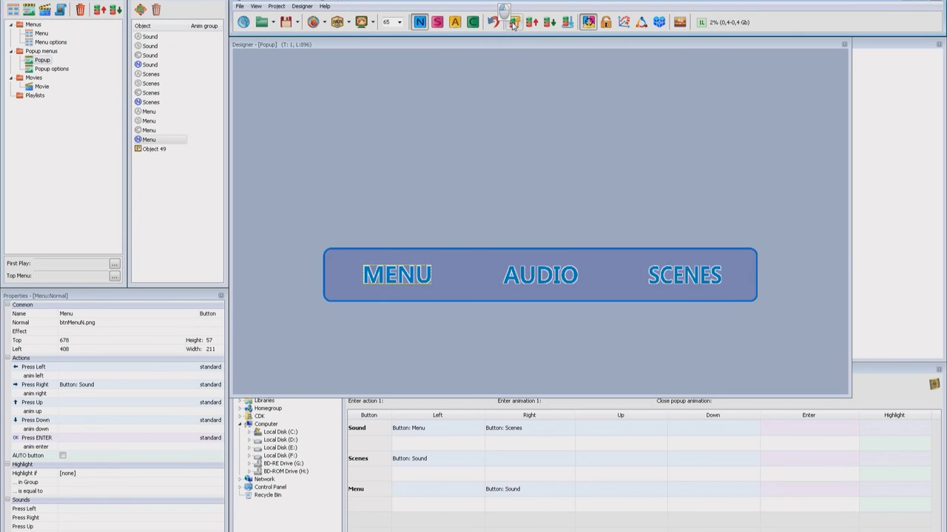
{"action": "left_click", "coordinate": [50, 68]}
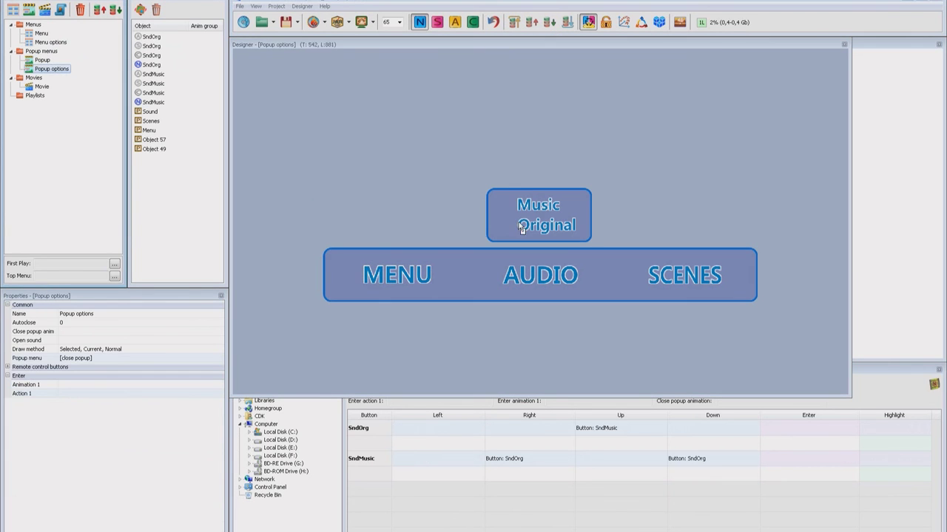
{"action": "left_click", "coordinate": [513, 22]}
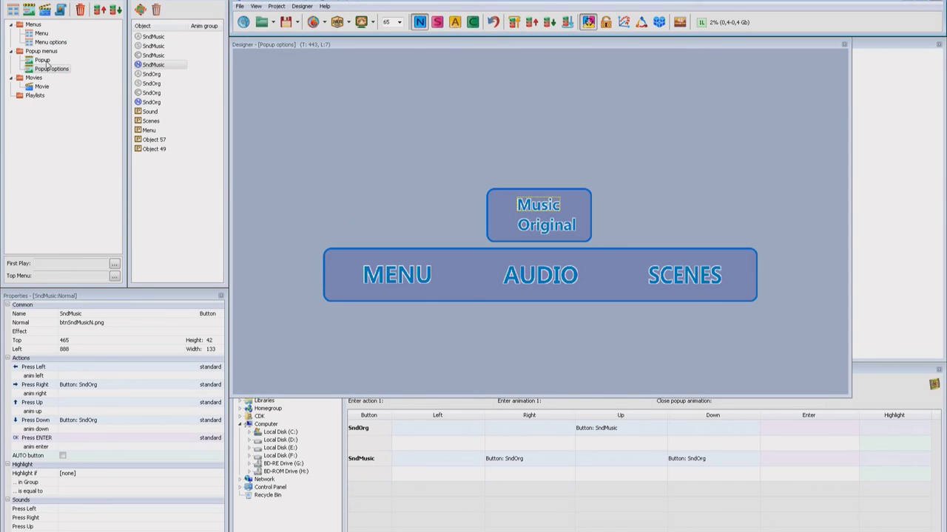
Set the Enter action of the Play button in the menu Menu to play Movie [1]
{"action": "left_click", "coordinate": [40, 34]}
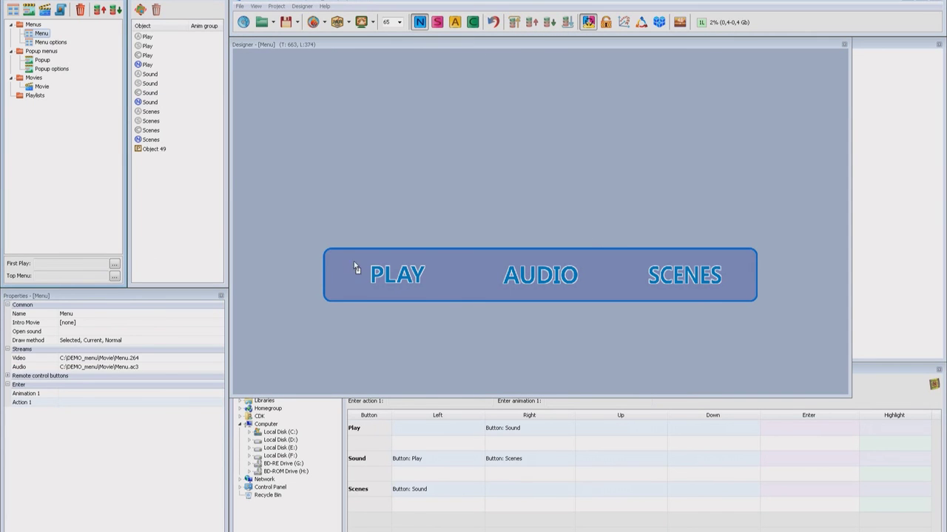
{"action": "left_click", "coordinate": [386, 281]}
{"action": "right_click", "coordinate": [384, 276]}
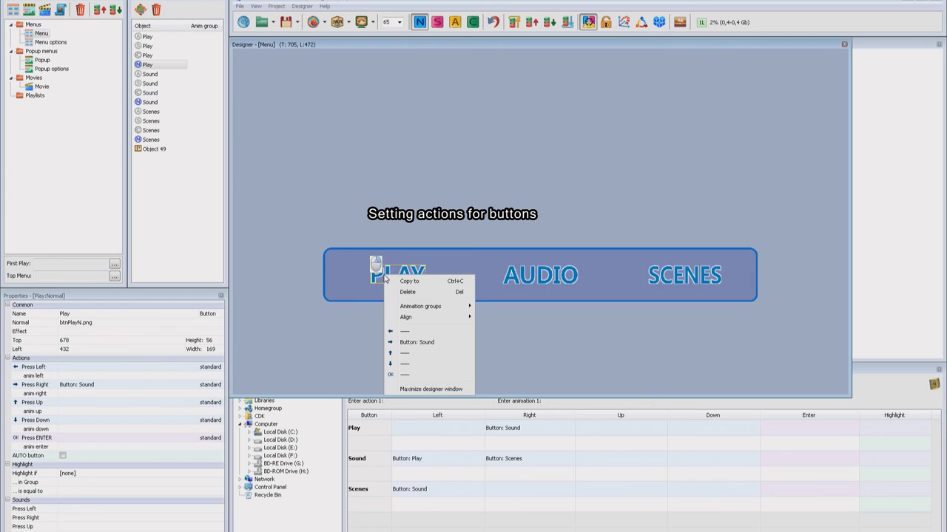
{"action": "left_click", "coordinate": [413, 374]}
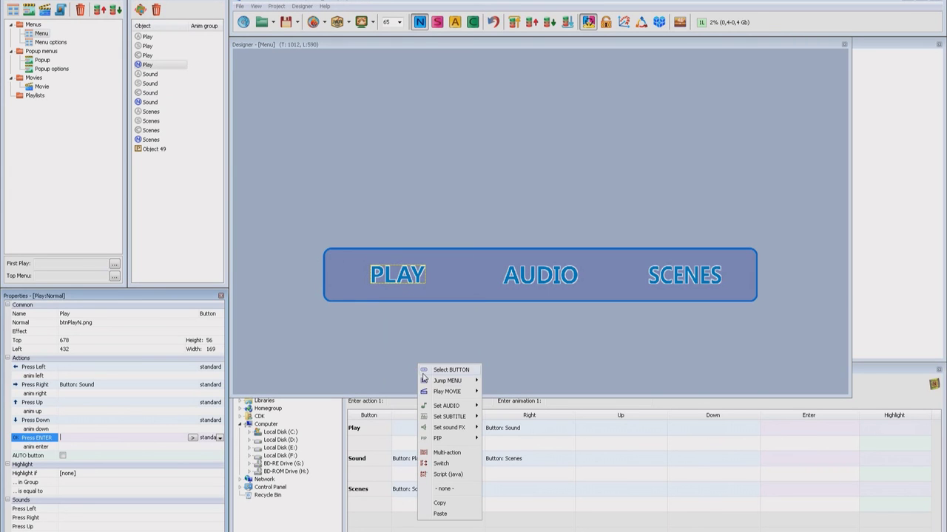
{"action": "mouse_move", "coordinate": [457, 391]}
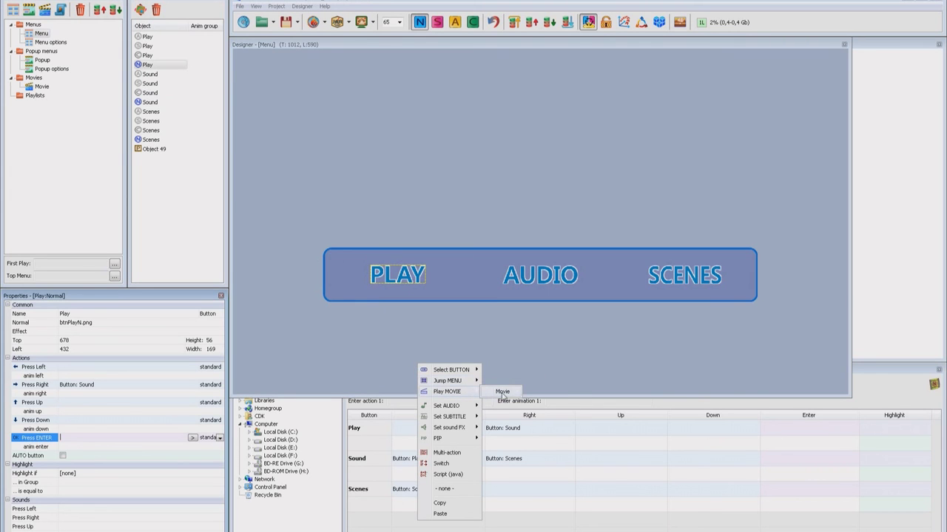
{"action": "mouse_move", "coordinate": [513, 395]}
{"action": "left_click", "coordinate": [547, 403]}
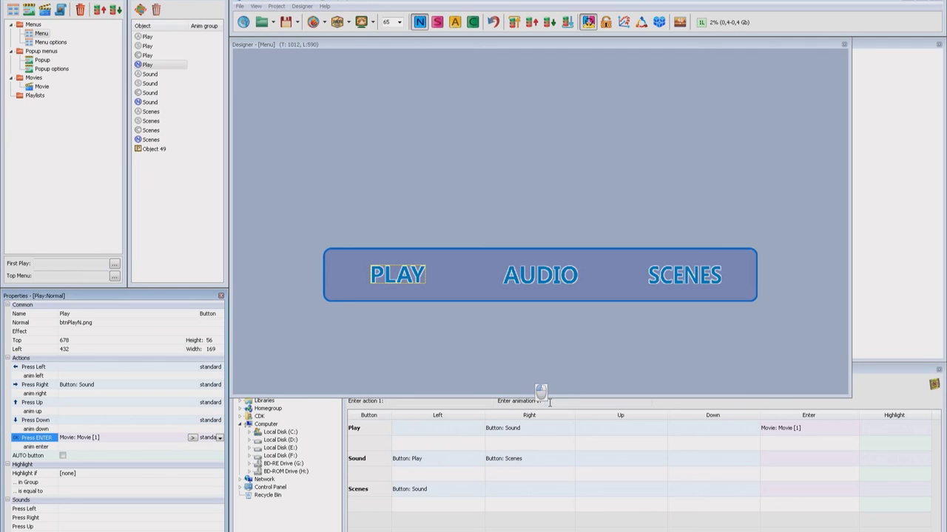
Set the Enter action of the Sound button (AUDIO) in the menu Menu to jump to Menu options
{"action": "right_click", "coordinate": [554, 285]}
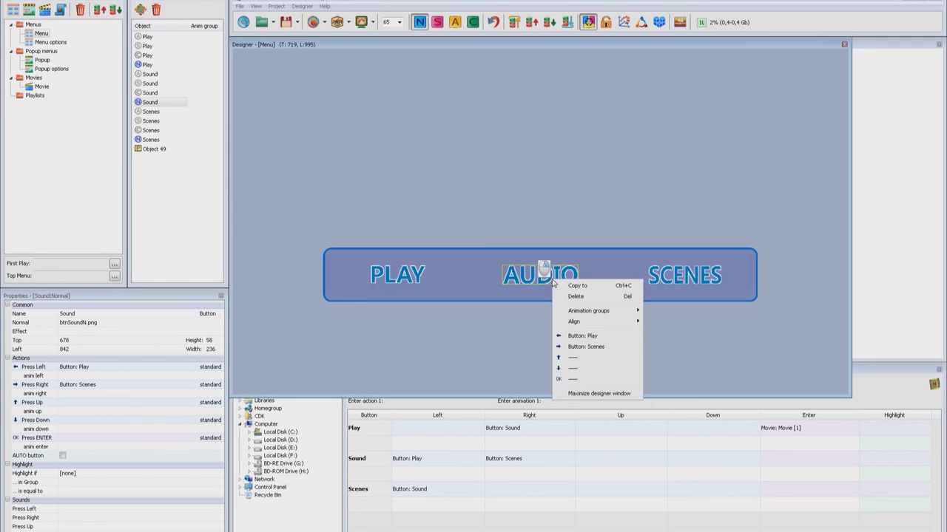
{"action": "left_click", "coordinate": [606, 379]}
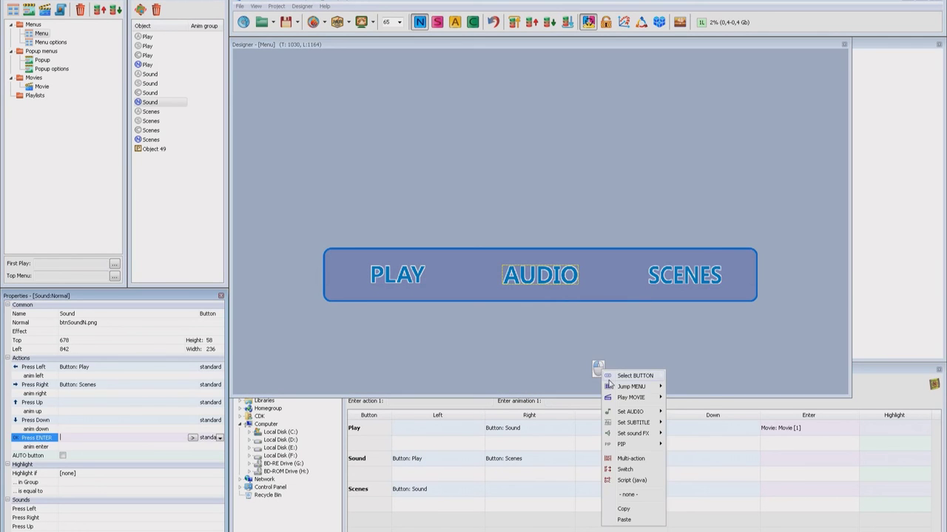
{"action": "mouse_move", "coordinate": [633, 386]}
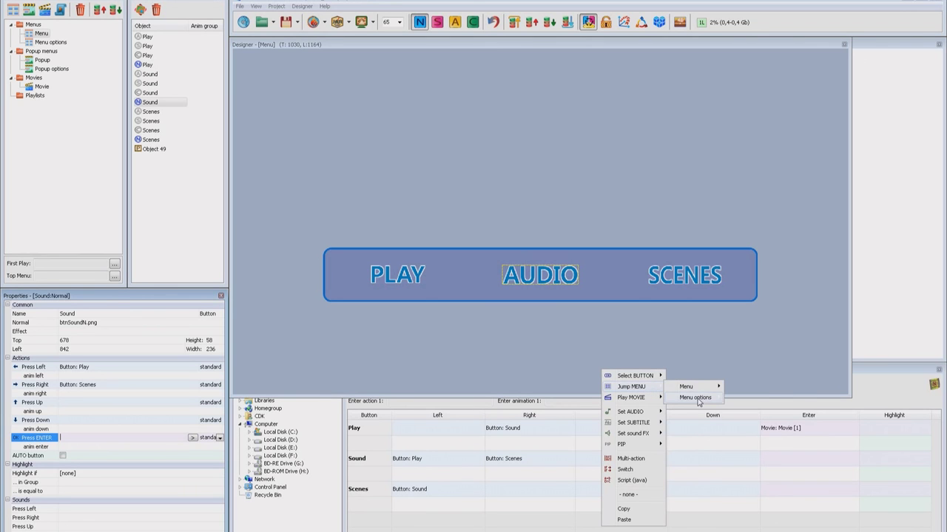
{"action": "mouse_move", "coordinate": [699, 398]}
{"action": "left_click", "coordinate": [766, 451]}
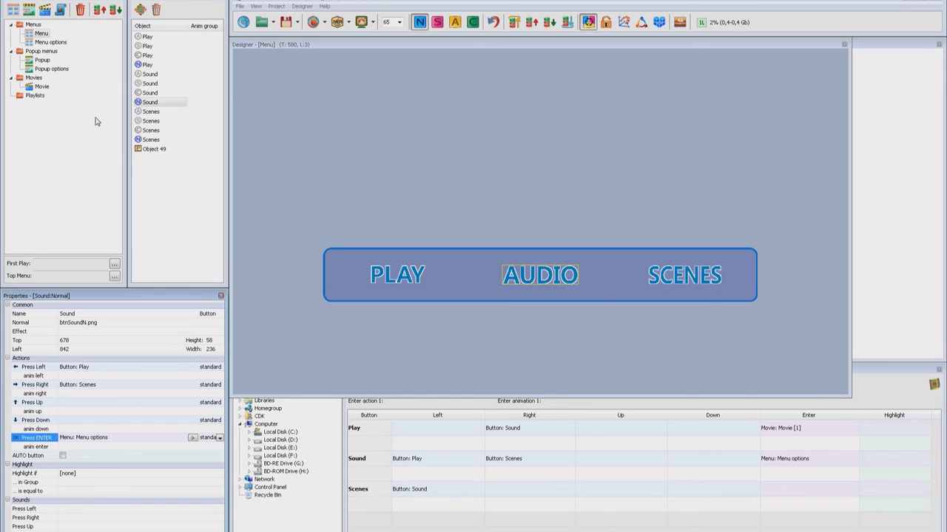
Set the Enter action of the SndMusic button in Menu options to select Audio 1 of Movie
{"action": "left_click", "coordinate": [48, 42]}
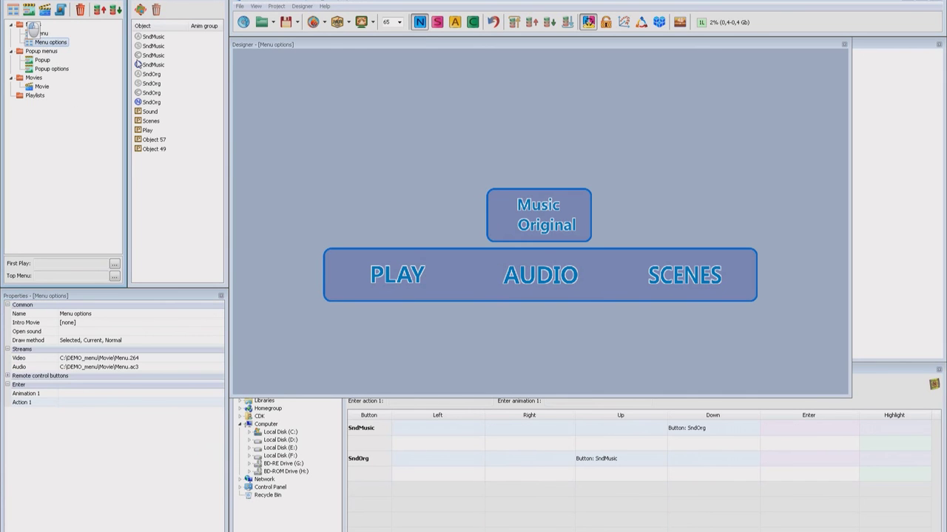
{"action": "left_click", "coordinate": [526, 208]}
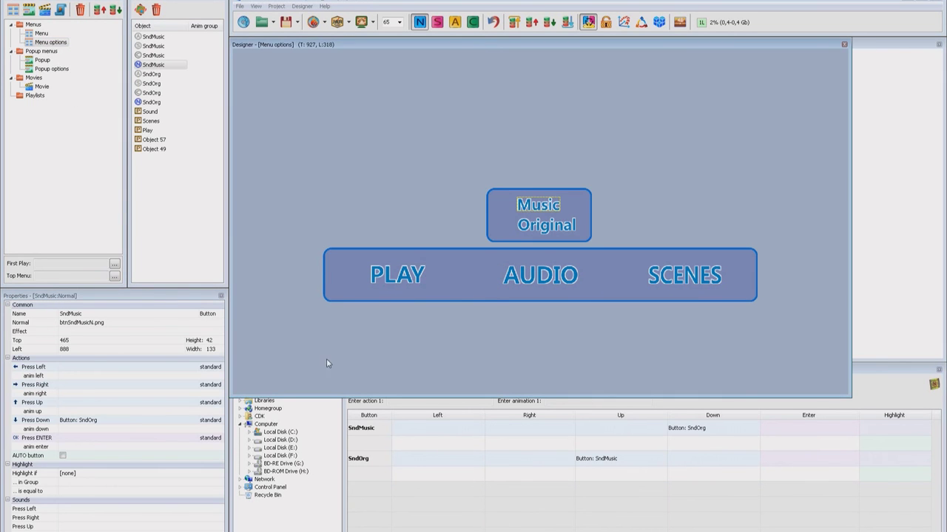
{"action": "left_click", "coordinate": [200, 439]}
{"action": "left_click", "coordinate": [192, 438]}
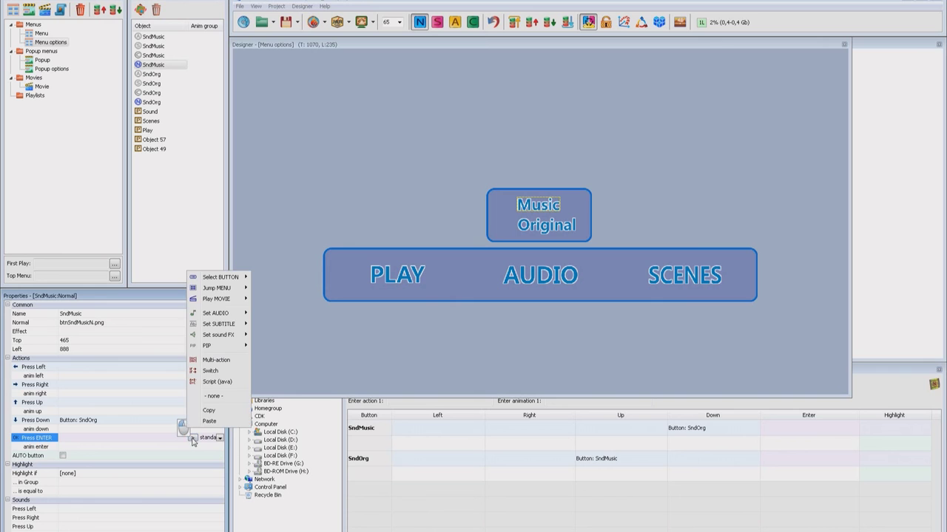
{"action": "mouse_move", "coordinate": [221, 317]}
{"action": "mouse_move", "coordinate": [268, 316]}
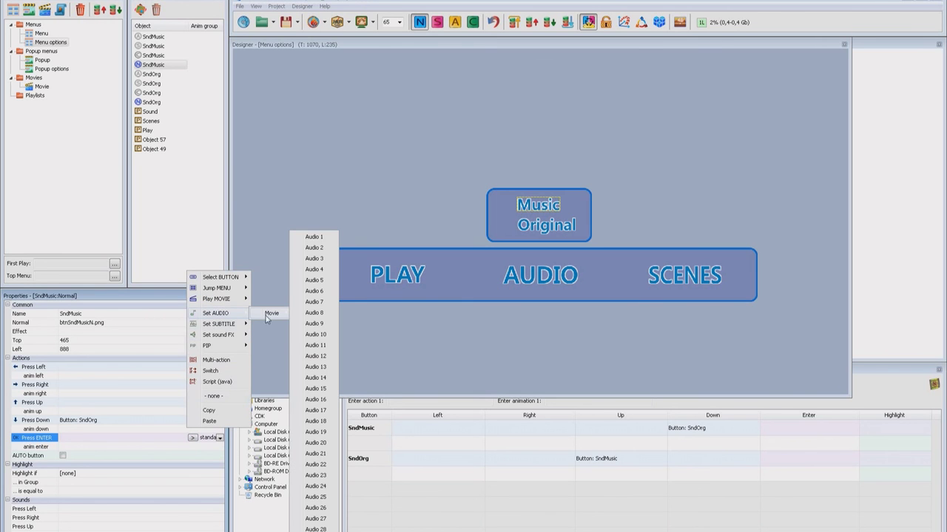
{"action": "left_click", "coordinate": [311, 237]}
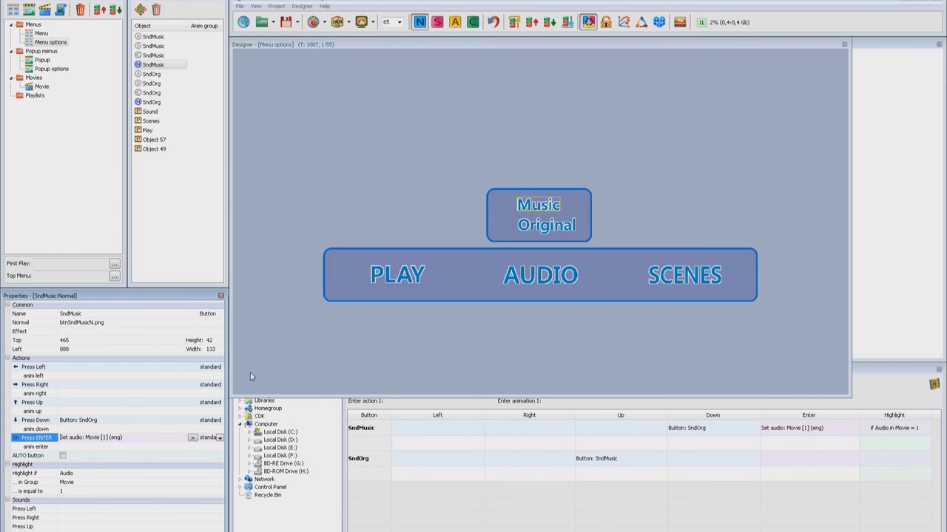
Set the Enter action of the SndOrg button in Menu options to select Audio 2 of Movie
{"action": "left_click", "coordinate": [525, 230]}
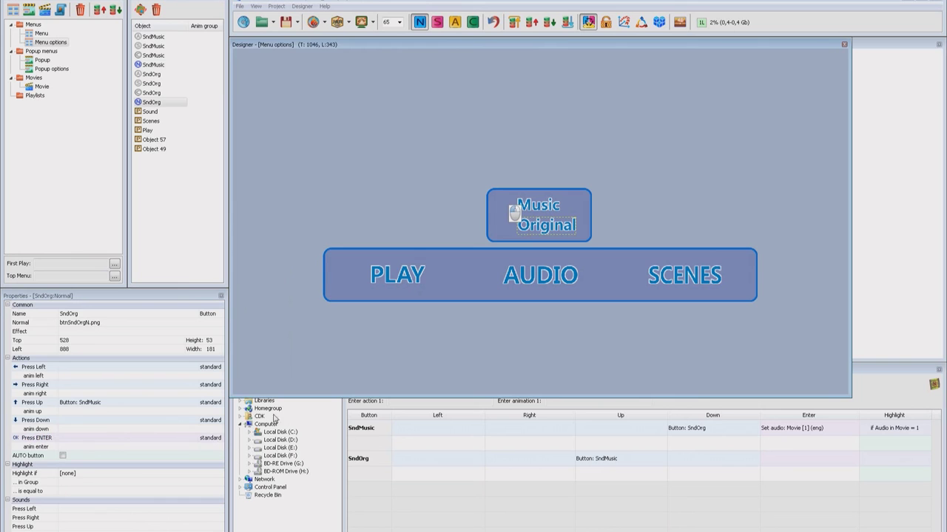
{"action": "left_click", "coordinate": [198, 440]}
{"action": "left_click", "coordinate": [196, 438]}
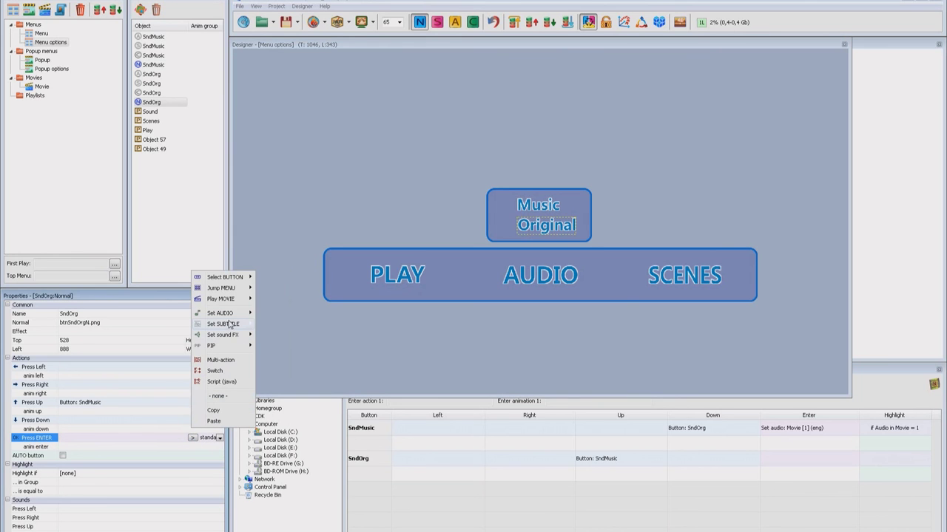
{"action": "mouse_move", "coordinate": [233, 315]}
{"action": "mouse_move", "coordinate": [276, 312]}
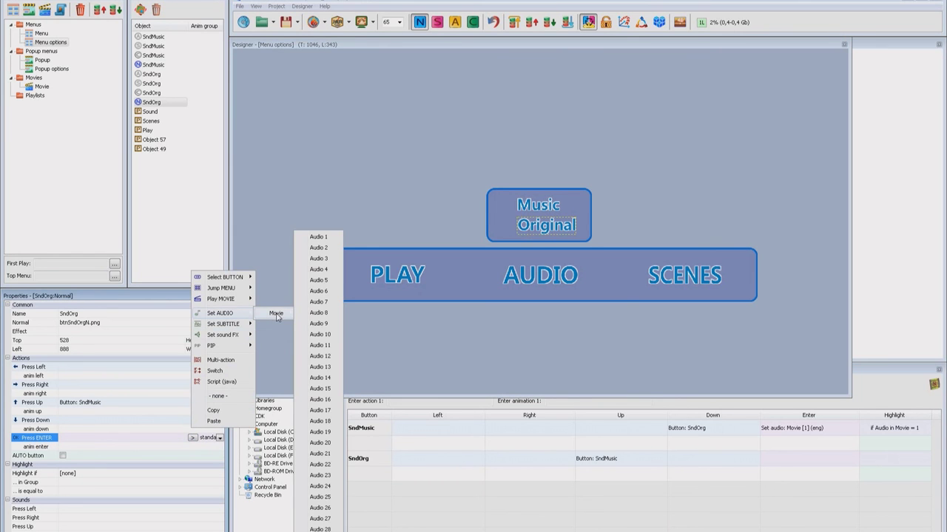
{"action": "left_click", "coordinate": [328, 256]}
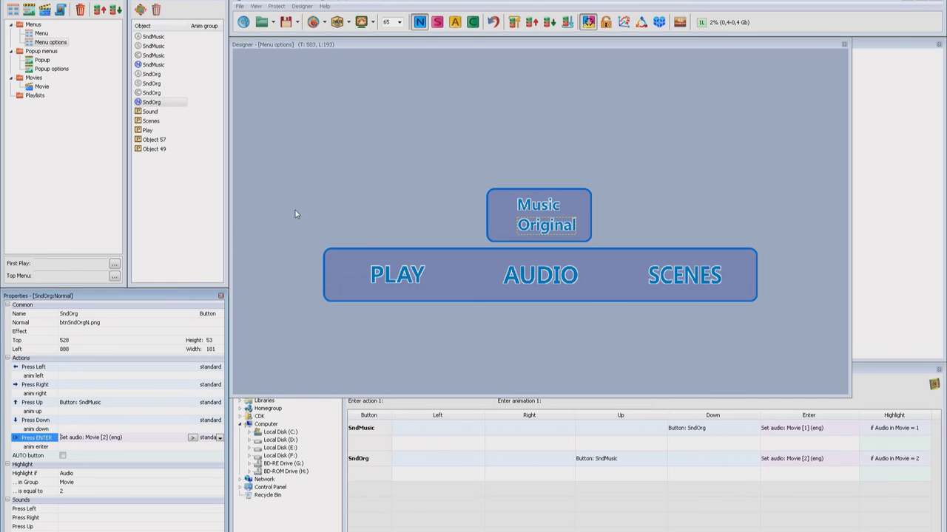
Set the Enter action of the Menu button in the menu Popup to jump to the default button of Menu
{"action": "left_click", "coordinate": [42, 60]}
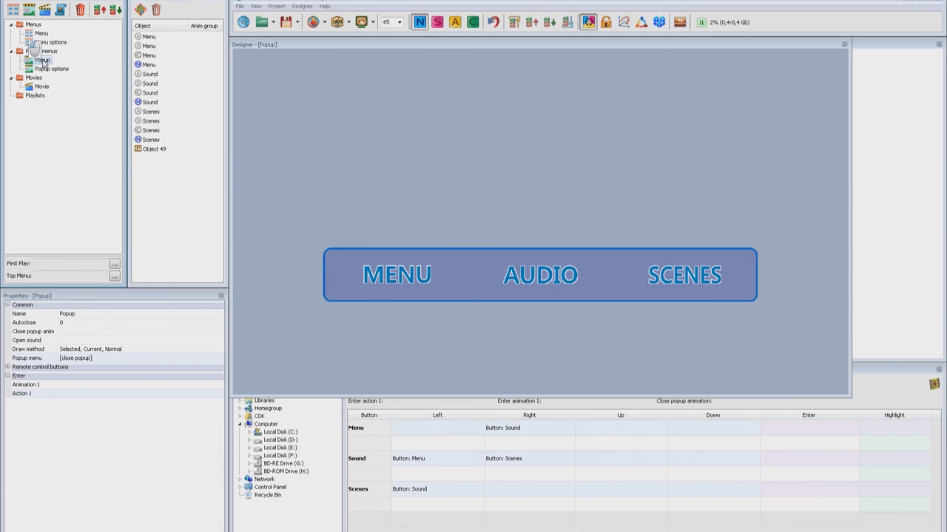
{"action": "left_click", "coordinate": [380, 277]}
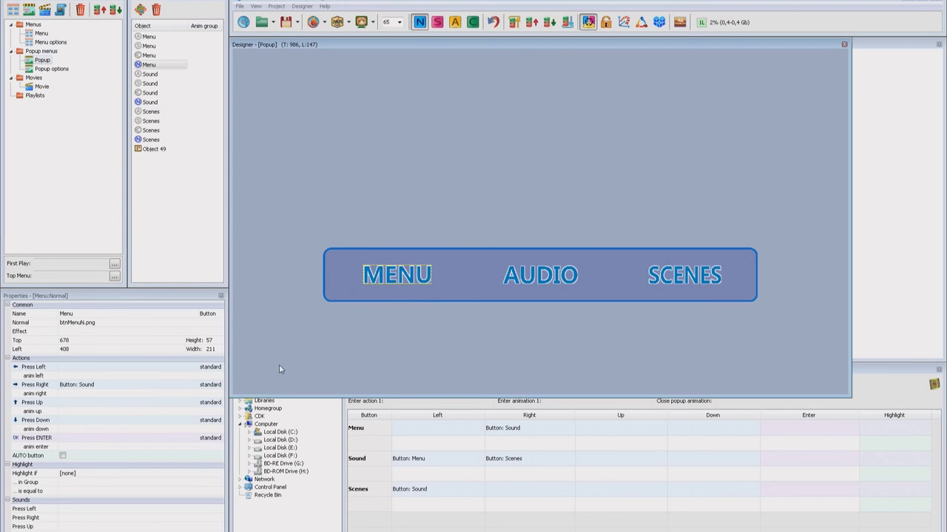
{"action": "left_click", "coordinate": [194, 442]}
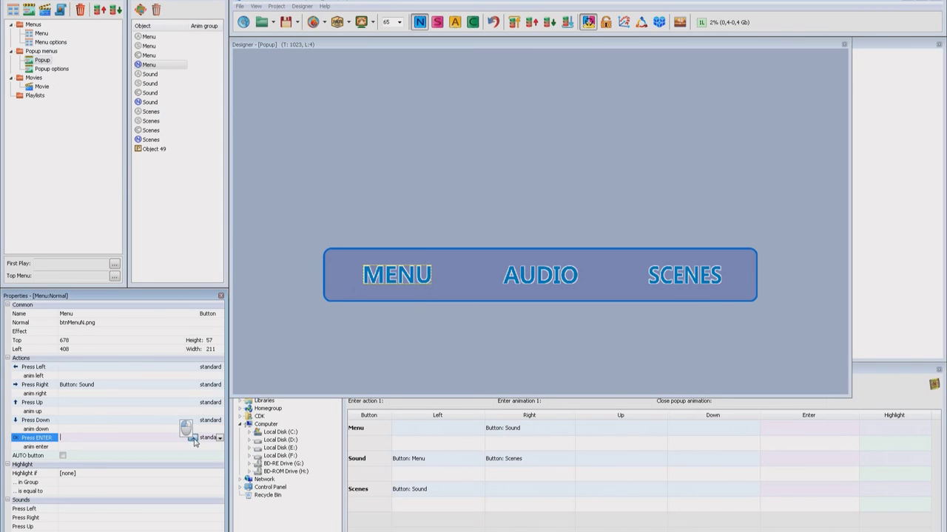
{"action": "left_click", "coordinate": [192, 437]}
{"action": "mouse_move", "coordinate": [225, 291]}
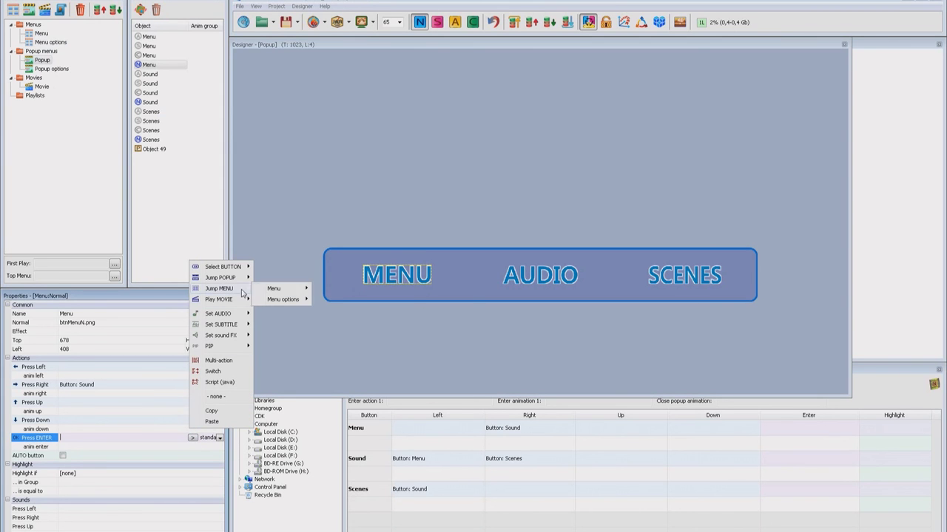
{"action": "mouse_move", "coordinate": [273, 290]}
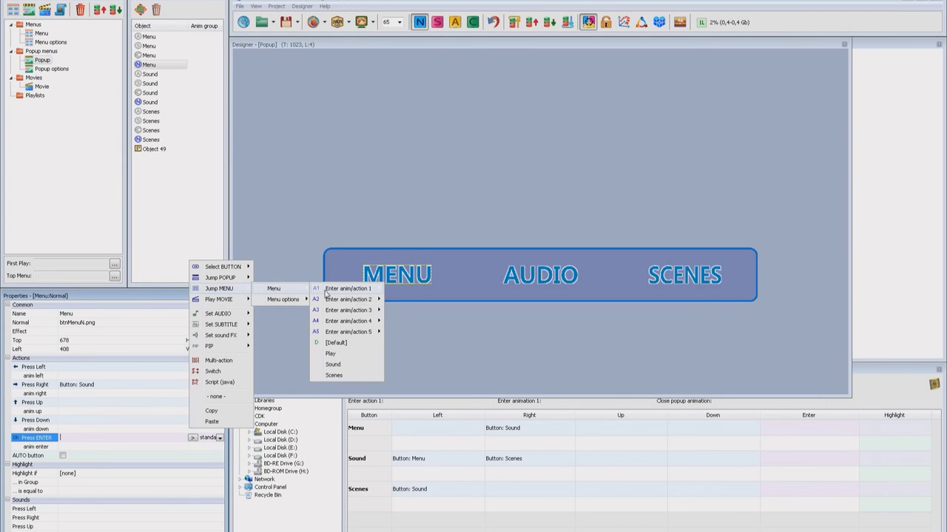
{"action": "left_click", "coordinate": [340, 343]}
Set the Enter action of the Sound button (AUDIO) in Popup to jump to the default button of Popup options
{"action": "left_click", "coordinate": [522, 282]}
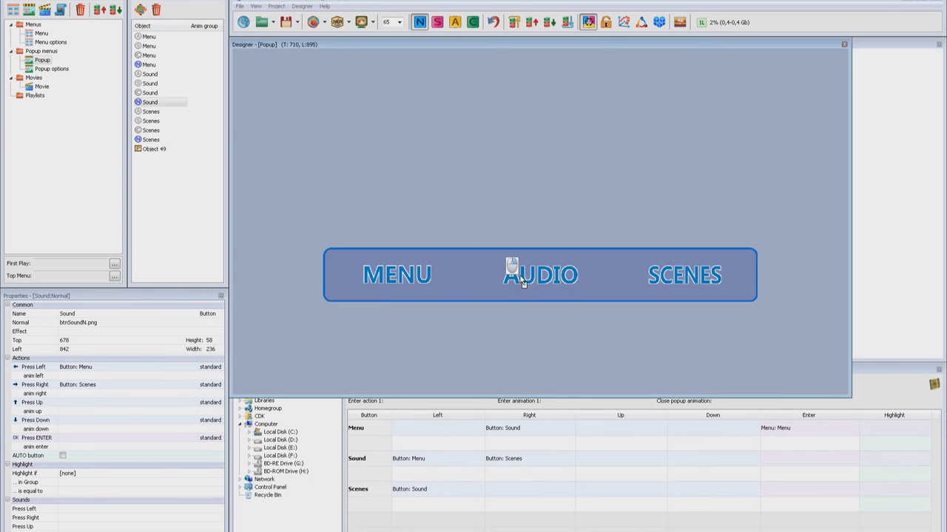
{"action": "right_click", "coordinate": [521, 279]}
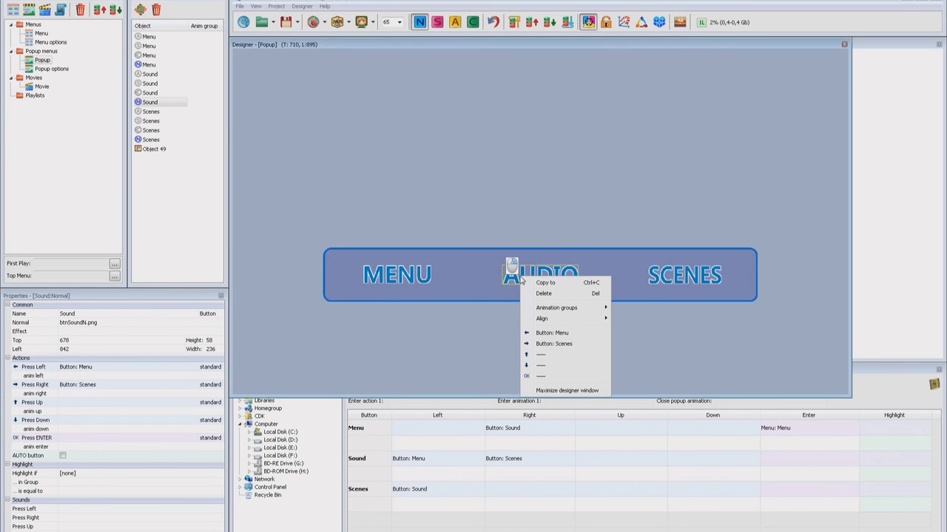
{"action": "left_click", "coordinate": [570, 375]}
{"action": "mouse_move", "coordinate": [595, 386]}
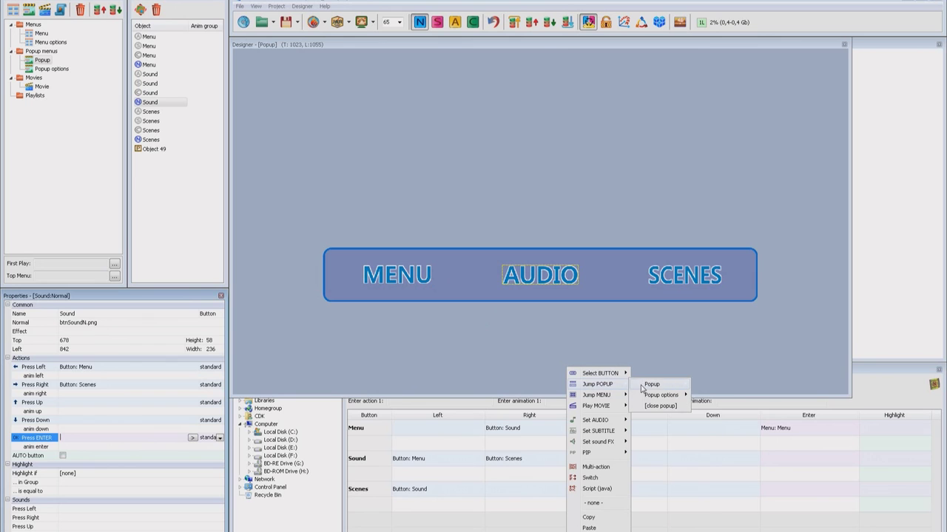
{"action": "mouse_move", "coordinate": [661, 395]}
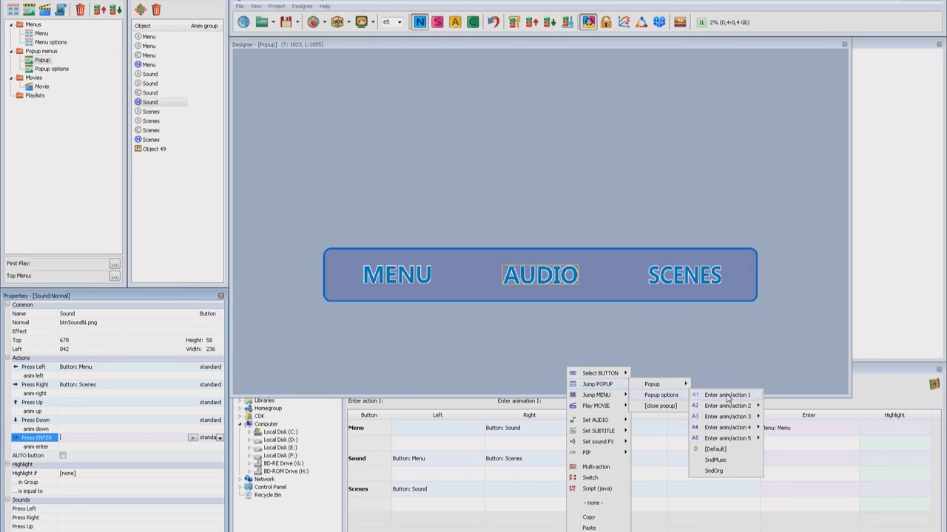
{"action": "left_click", "coordinate": [716, 449]}
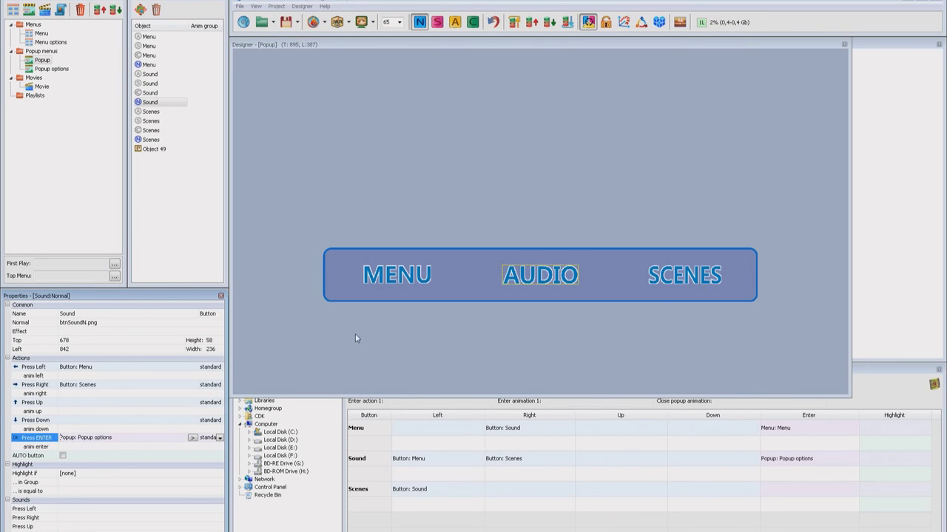
Copy the Enter action of SndMusic from Menu options to the SndMusic button in Popup options
{"action": "left_click", "coordinate": [51, 42]}
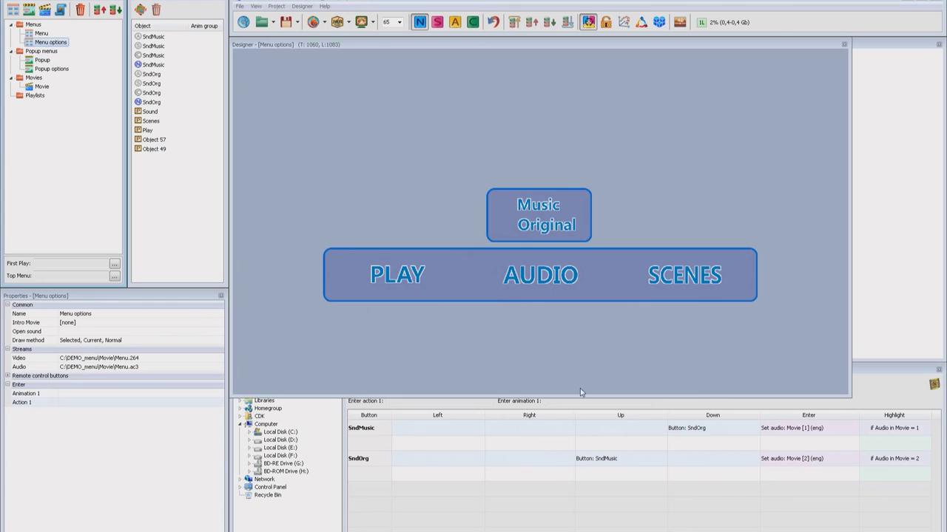
{"action": "left_click", "coordinate": [806, 429]}
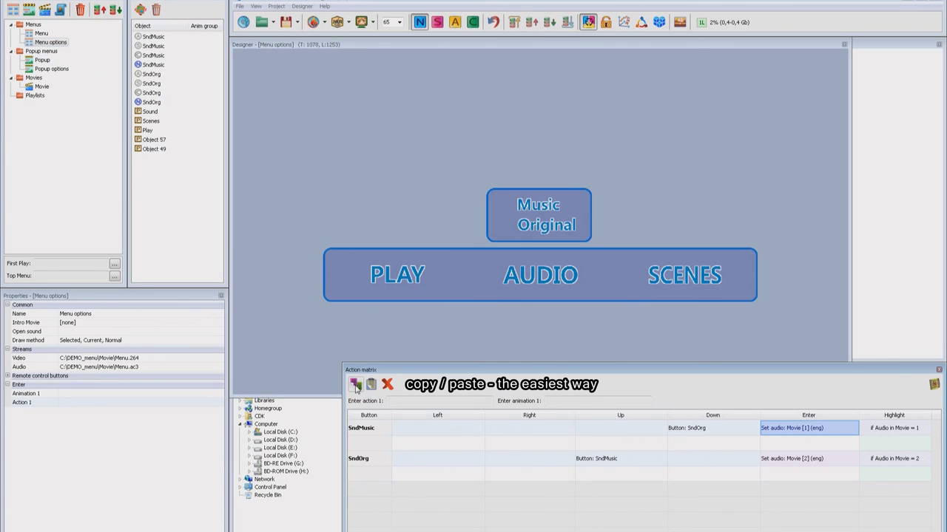
{"action": "left_click", "coordinate": [355, 385]}
{"action": "left_click", "coordinate": [56, 69]}
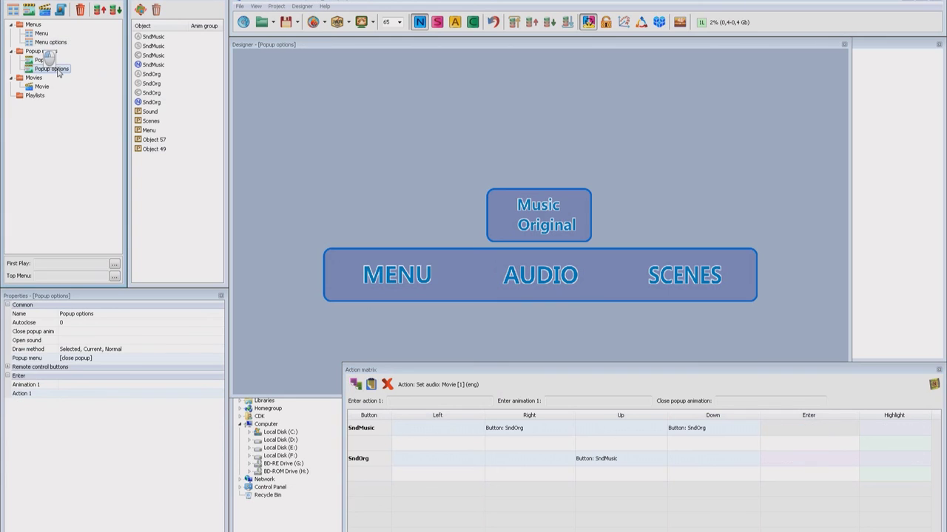
{"action": "left_click", "coordinate": [372, 386]}
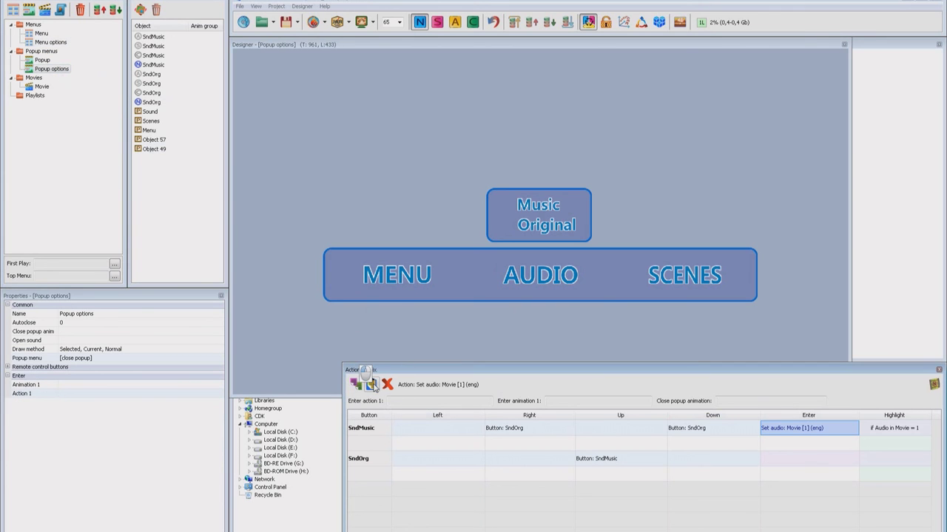
Copy the Enter action of SndOrg from Menu options to the SndOrg button in Popup options
{"action": "left_click", "coordinate": [50, 42]}
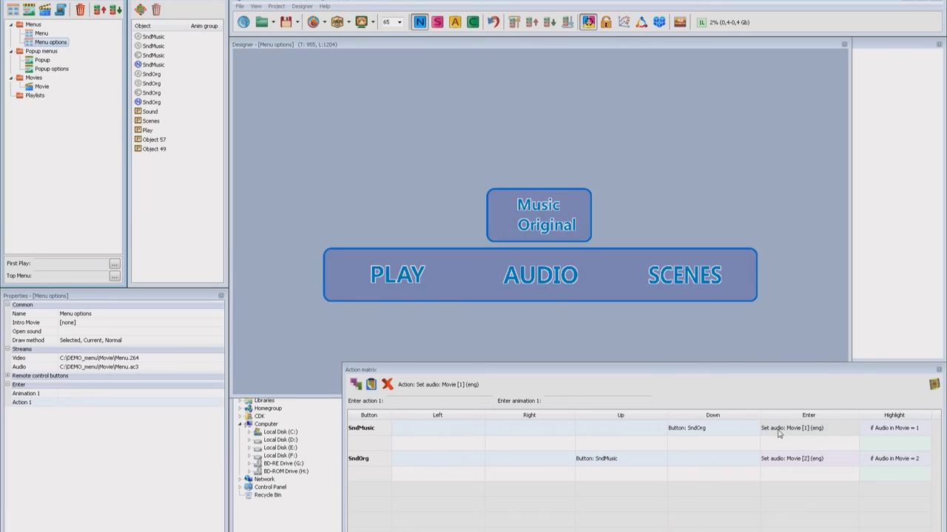
{"action": "left_click", "coordinate": [812, 456]}
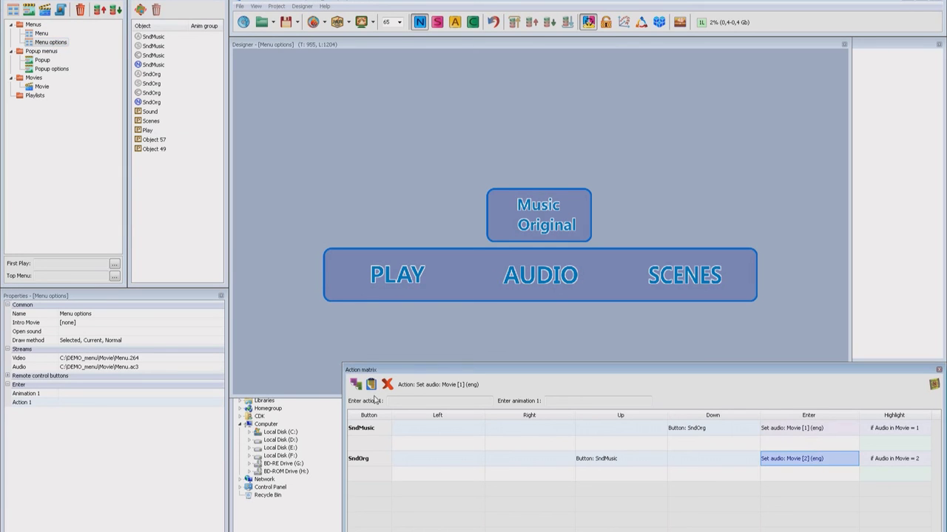
{"action": "left_click", "coordinate": [356, 384]}
{"action": "left_click", "coordinate": [52, 69]}
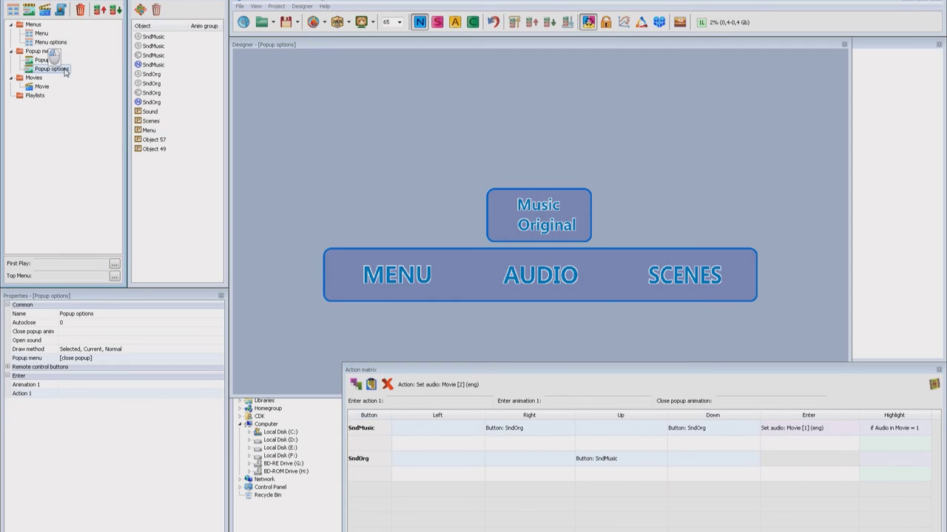
{"action": "left_click", "coordinate": [372, 385]}
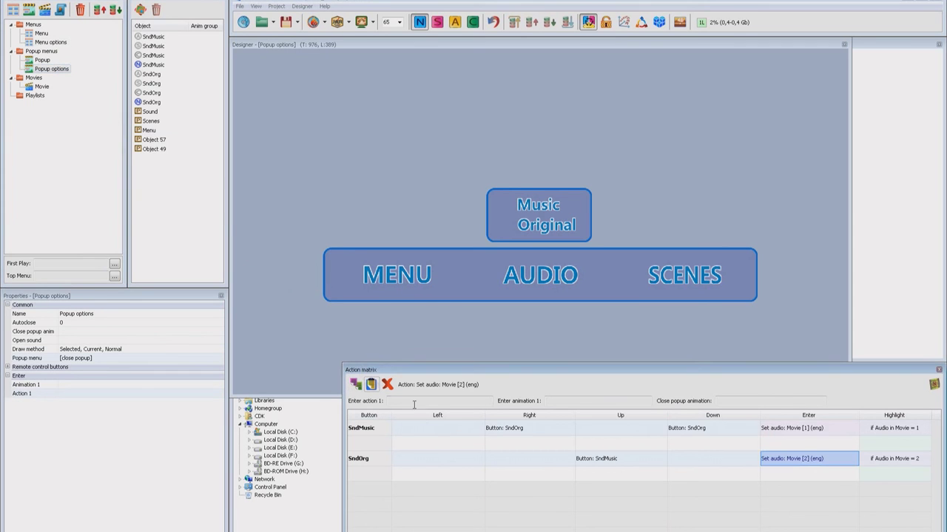
In Popup options, delete SndMusic's Right action and set SndOrg's Down action to jump to the default button of Popup
{"action": "left_click", "coordinate": [530, 434]}
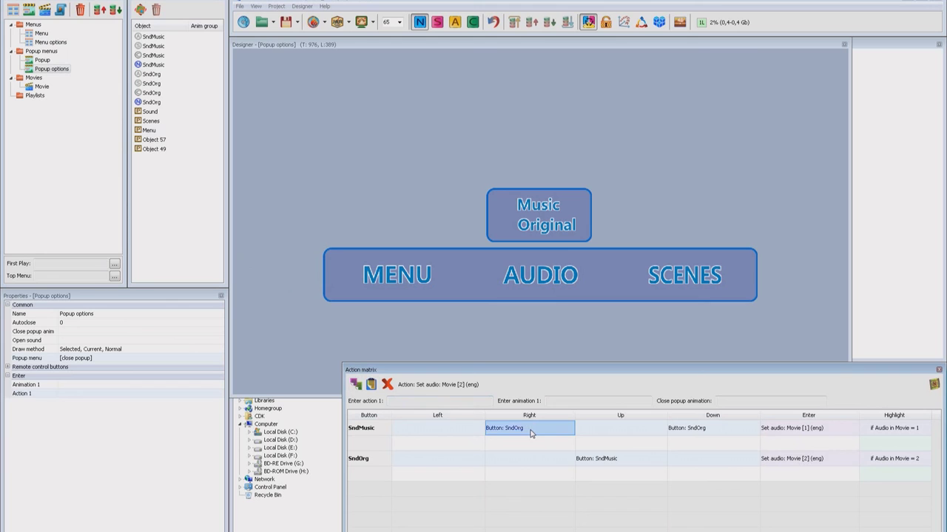
{"action": "left_click", "coordinate": [387, 386]}
{"action": "right_click", "coordinate": [696, 458]}
{"action": "mouse_move", "coordinate": [730, 318]}
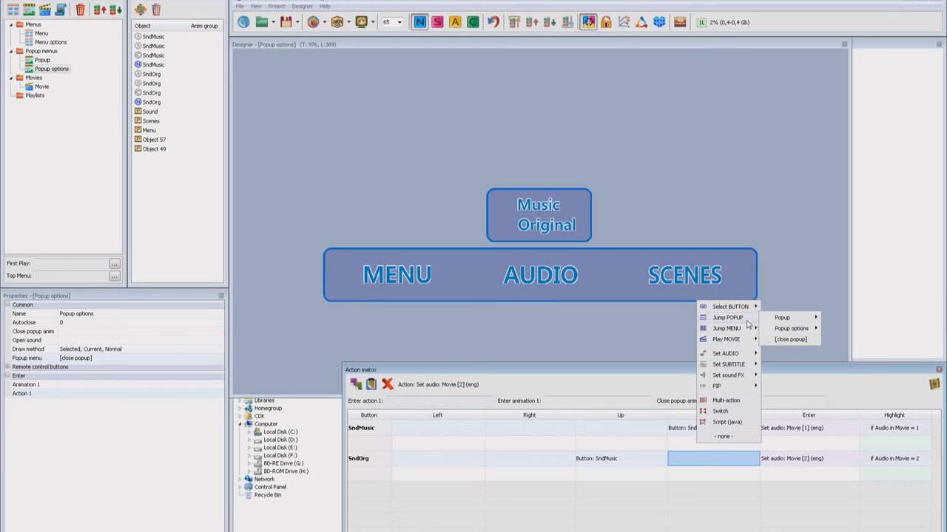
{"action": "mouse_move", "coordinate": [793, 328]}
{"action": "left_click", "coordinate": [855, 372]}
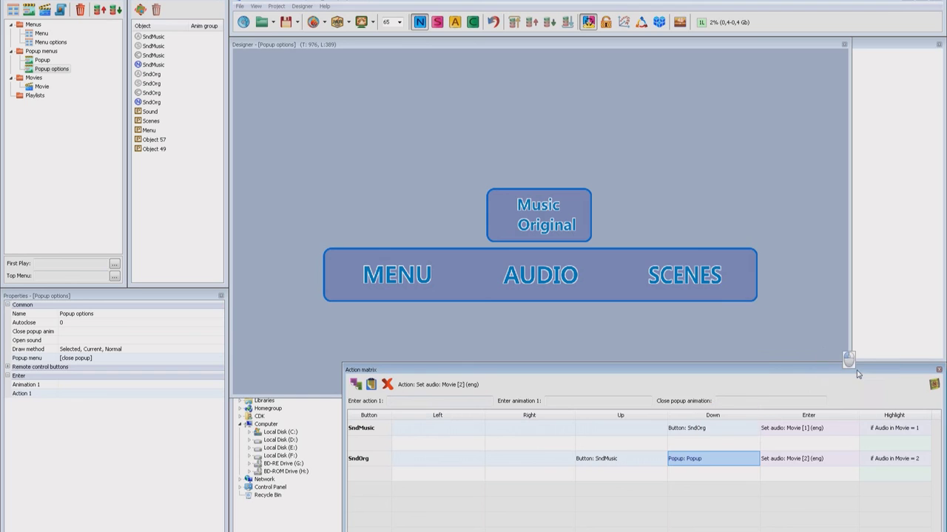
Set the Down action of SndOrg in Menu options to jump to the default button of Menu
{"action": "left_click", "coordinate": [61, 42]}
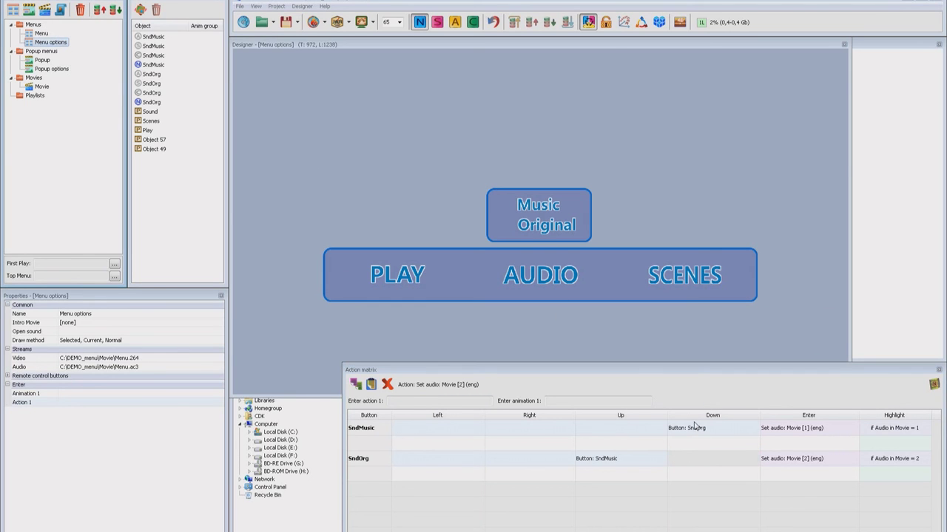
{"action": "left_click", "coordinate": [704, 460]}
{"action": "right_click", "coordinate": [704, 460]}
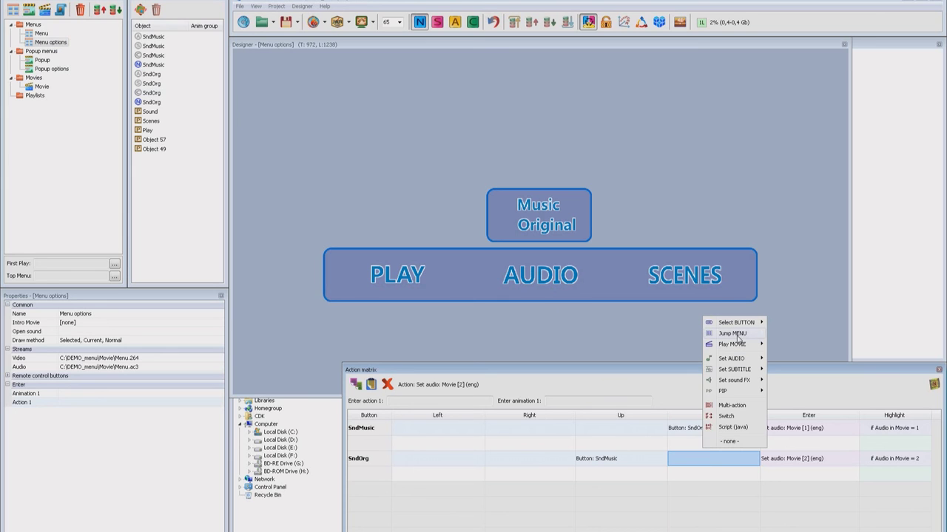
{"action": "mouse_move", "coordinate": [739, 339]}
{"action": "mouse_move", "coordinate": [784, 335]}
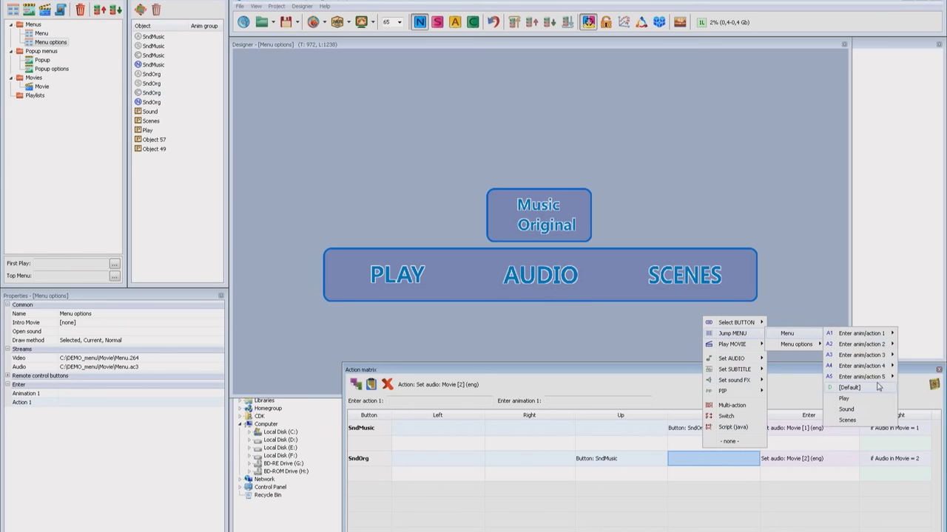
{"action": "left_click", "coordinate": [876, 388]}
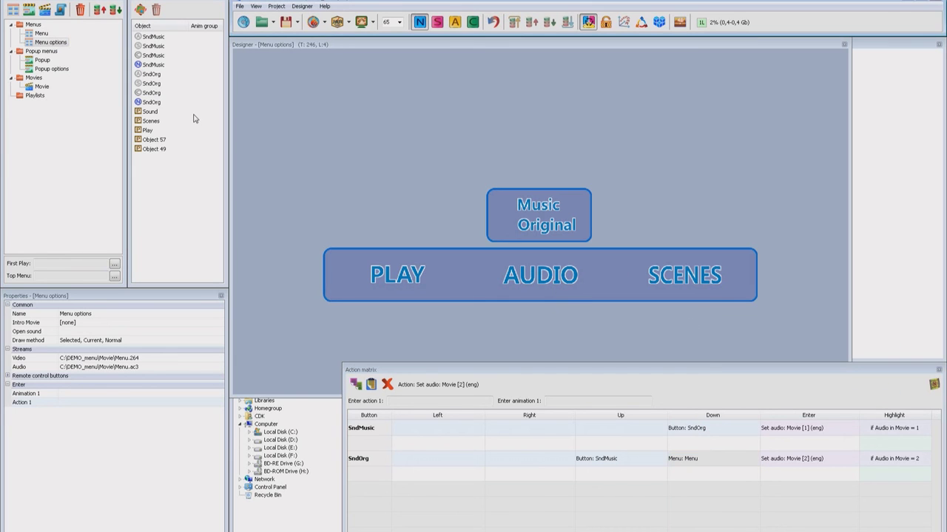
{"action": "left_click", "coordinate": [42, 34]}
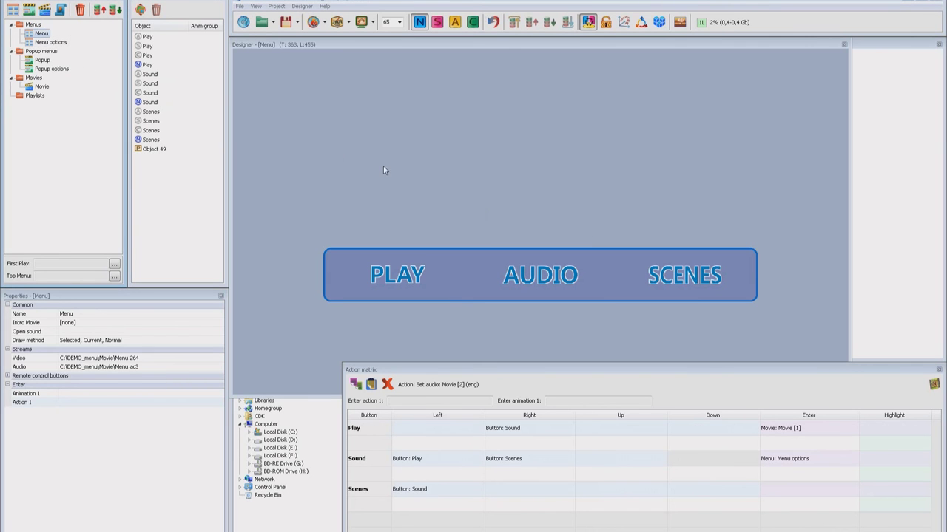
{"action": "left_click", "coordinate": [414, 276]}
{"action": "left_click", "coordinate": [522, 284]}
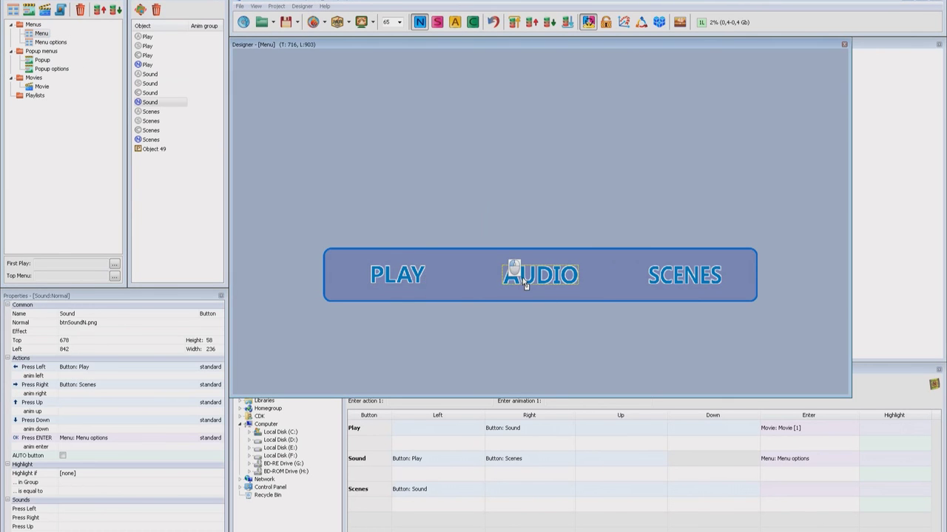
{"action": "left_click", "coordinate": [670, 279]}
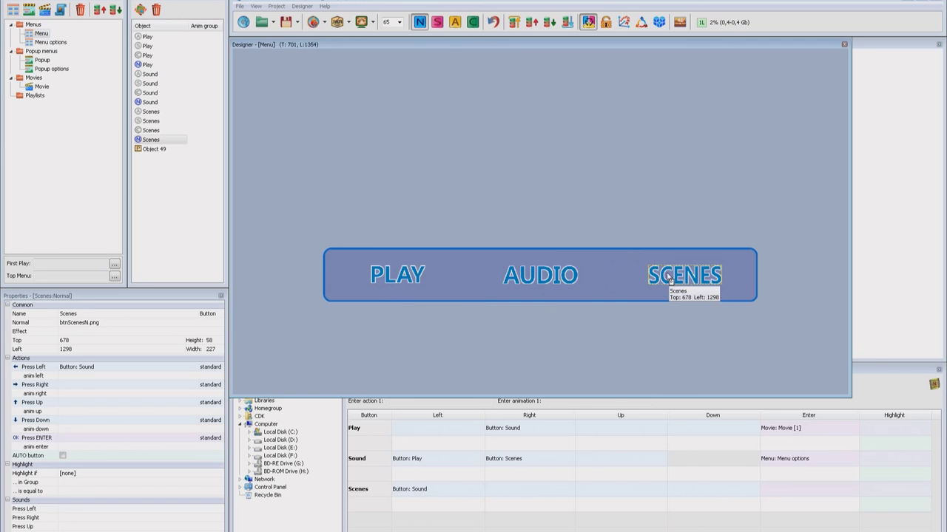
Select the internal muxer as the project's muxing target
{"action": "left_click", "coordinate": [42, 88]}
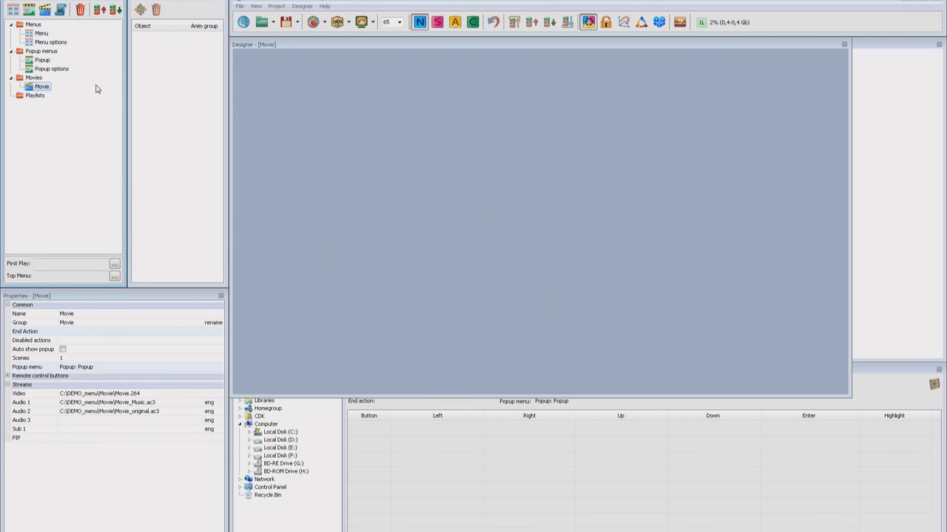
{"action": "left_click", "coordinate": [324, 23]}
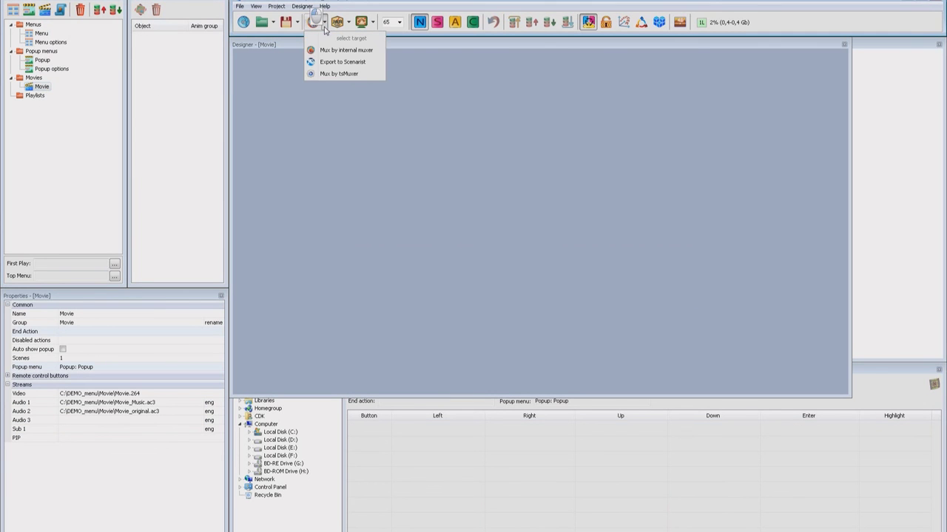
{"action": "left_click", "coordinate": [379, 50]}
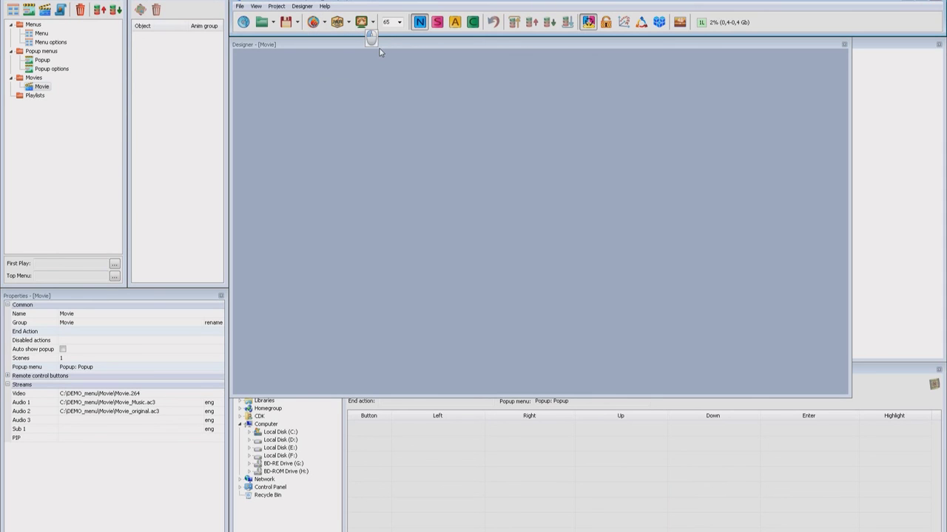
Open the scenes of Movie, start exporting the first frame as a bitmap, and create a Scenes folder inside DEMO_menu
{"action": "double_click", "coordinate": [42, 87]}
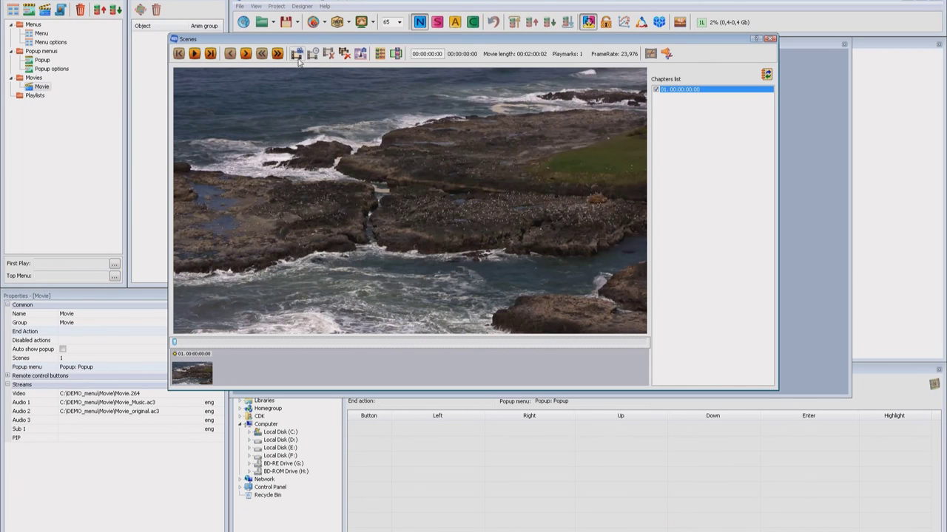
{"action": "left_click", "coordinate": [360, 55]}
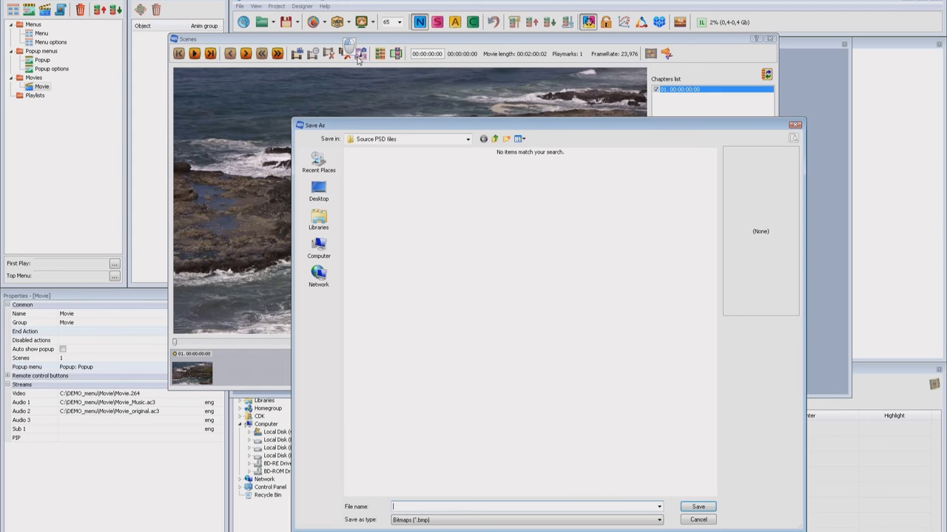
{"action": "left_click", "coordinate": [494, 140]}
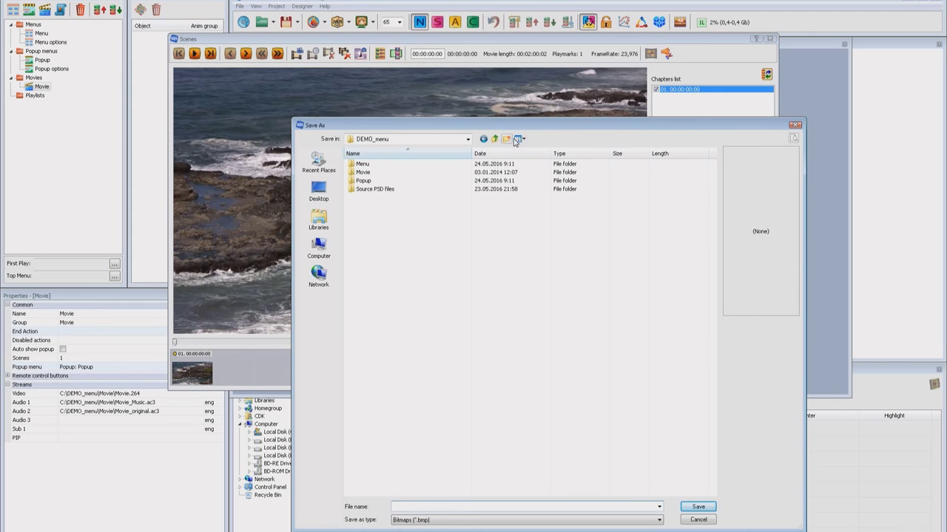
{"action": "left_click", "coordinate": [507, 140]}
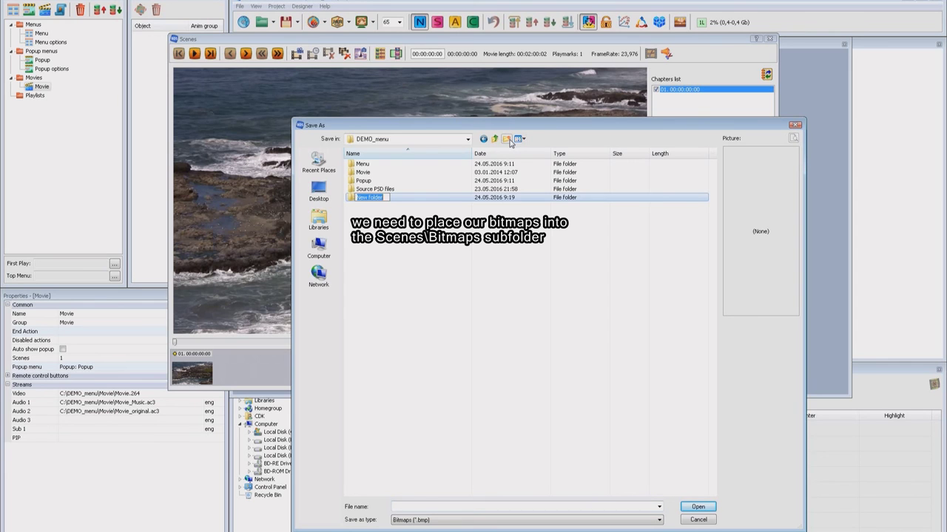
{"action": "type", "text": "Scenes"}
{"action": "key", "text": "Return"}
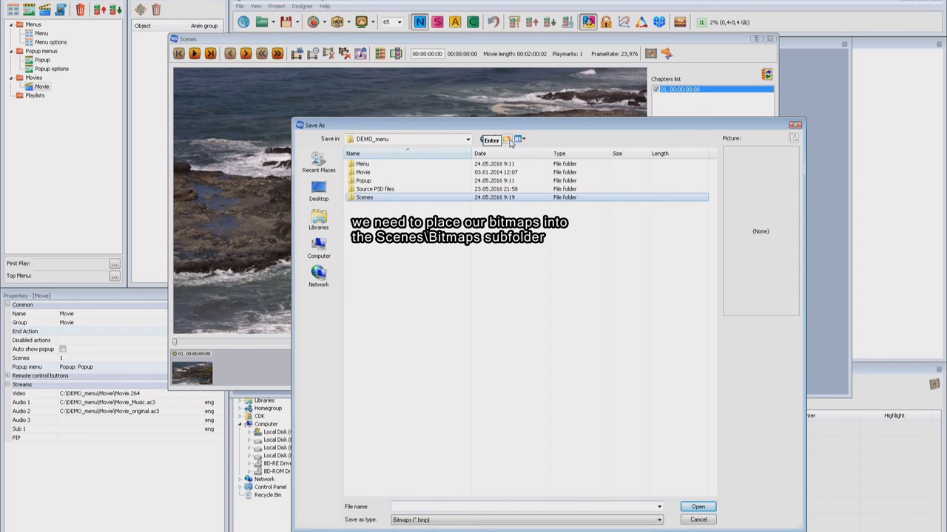
{"action": "key", "text": "Return"}
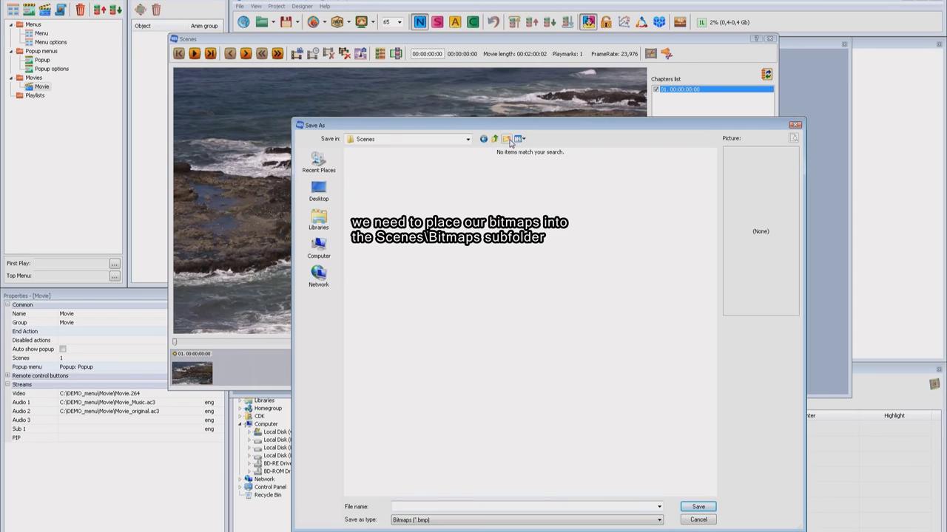
Create a Bitmaps subfolder inside Scenes and save the movie's first frame there as bitmap 01
{"action": "left_click", "coordinate": [508, 140]}
{"action": "type", "text": "Bi"}
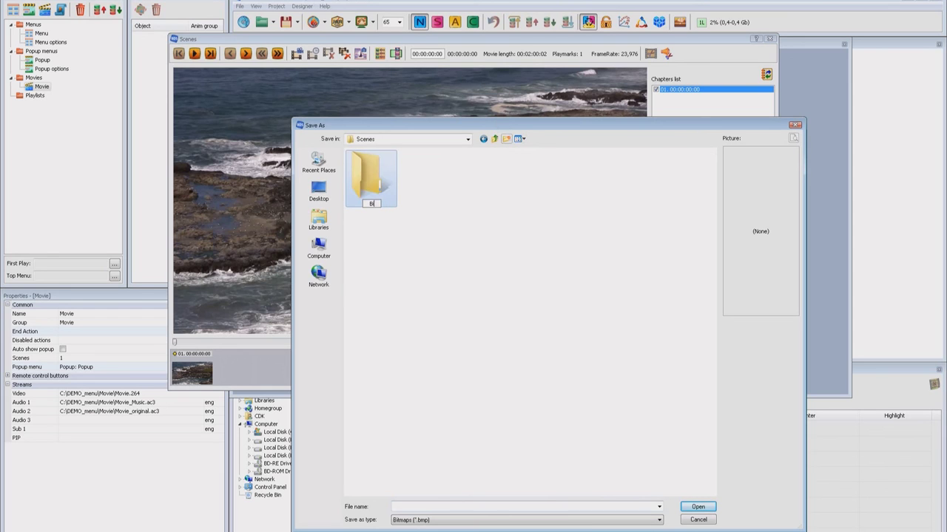
{"action": "type", "text": "tmaps"}
{"action": "key", "text": "Return"}
{"action": "key", "text": "Return"}
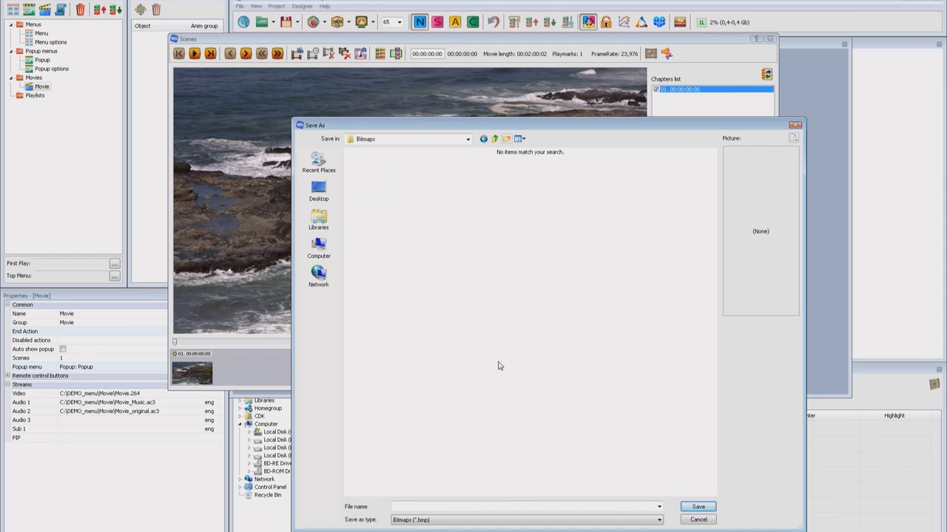
{"action": "left_click", "coordinate": [480, 507]}
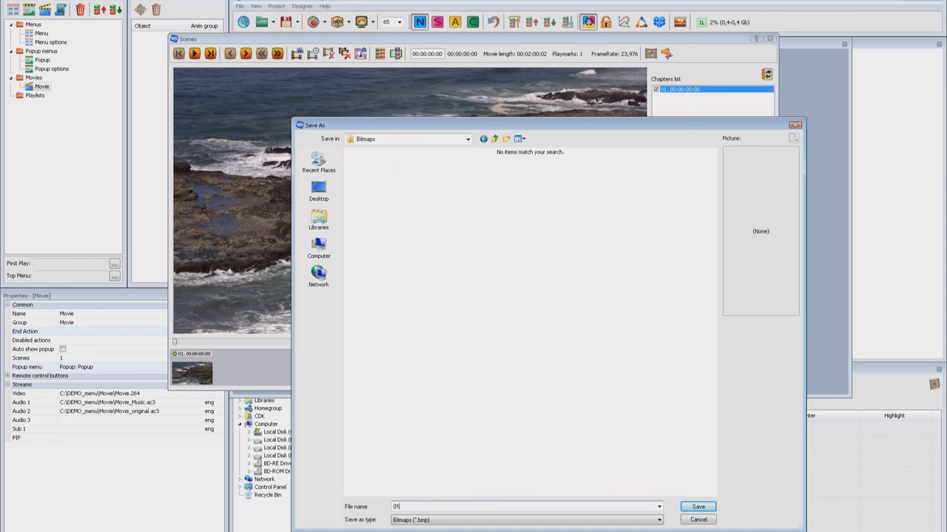
{"action": "type", "text": "01"}
{"action": "key", "text": "Return"}
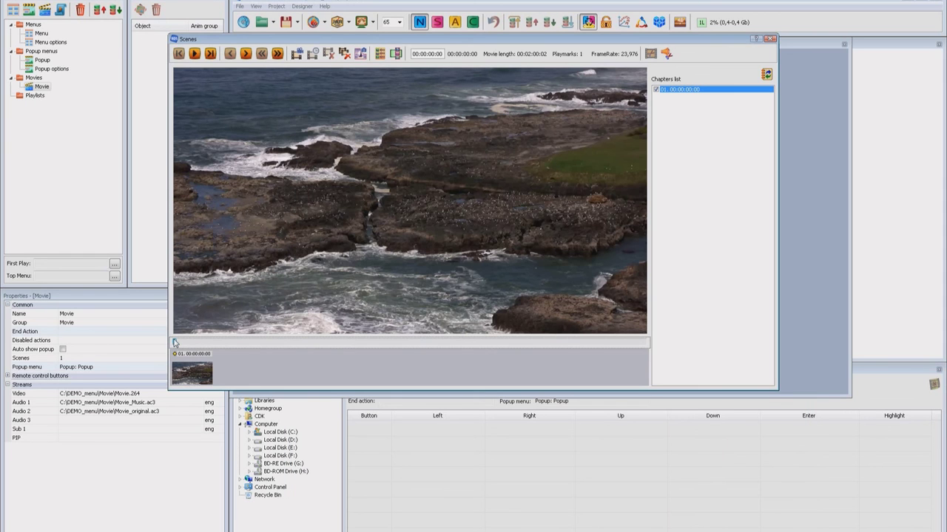
Move to the keyframe at 00:00:30:00 and add a playmark for the second chapter
{"action": "left_click_drag", "start_coordinate": [175, 344], "coordinate": [293, 345]}
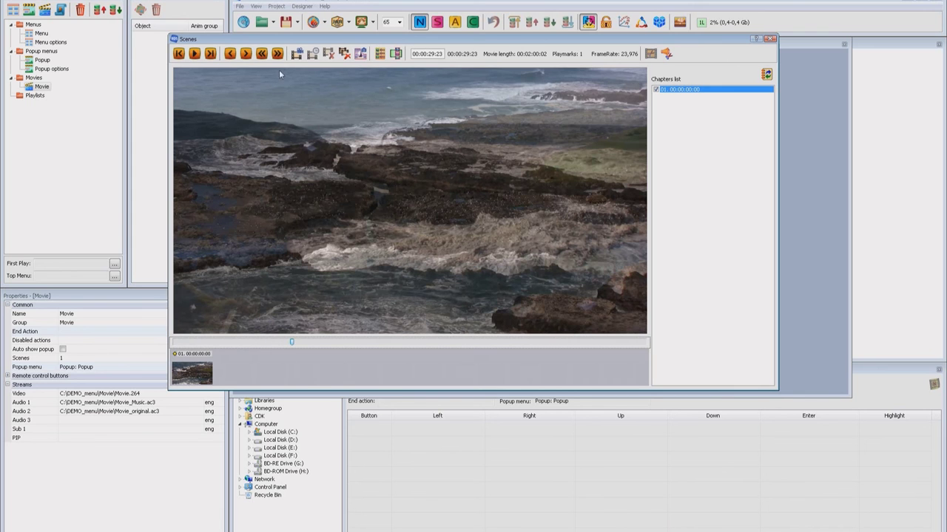
{"action": "left_click", "coordinate": [278, 55]}
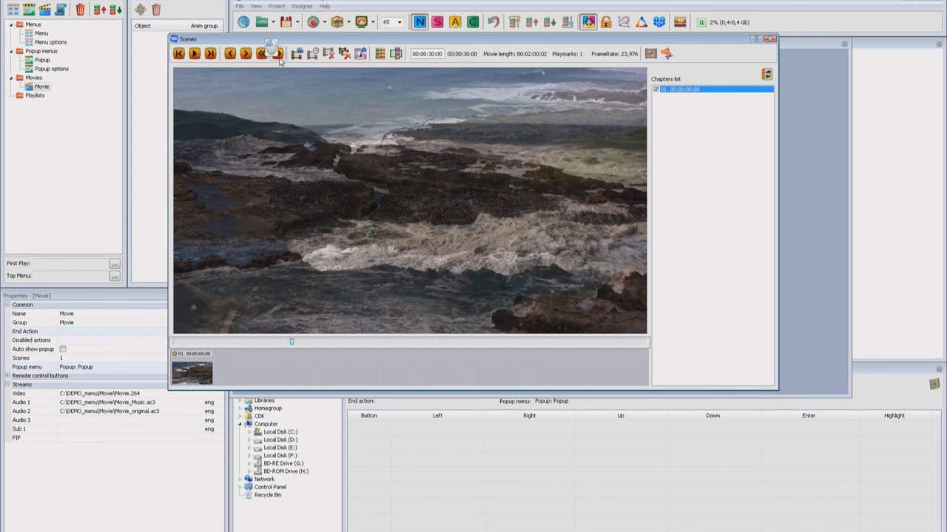
{"action": "left_click", "coordinate": [264, 54]}
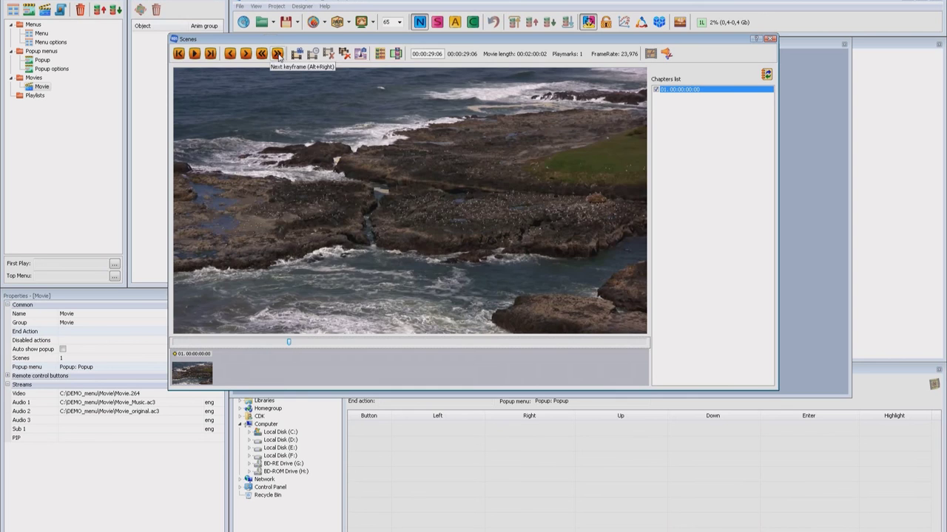
{"action": "left_click", "coordinate": [278, 55]}
{"action": "left_click", "coordinate": [296, 55]}
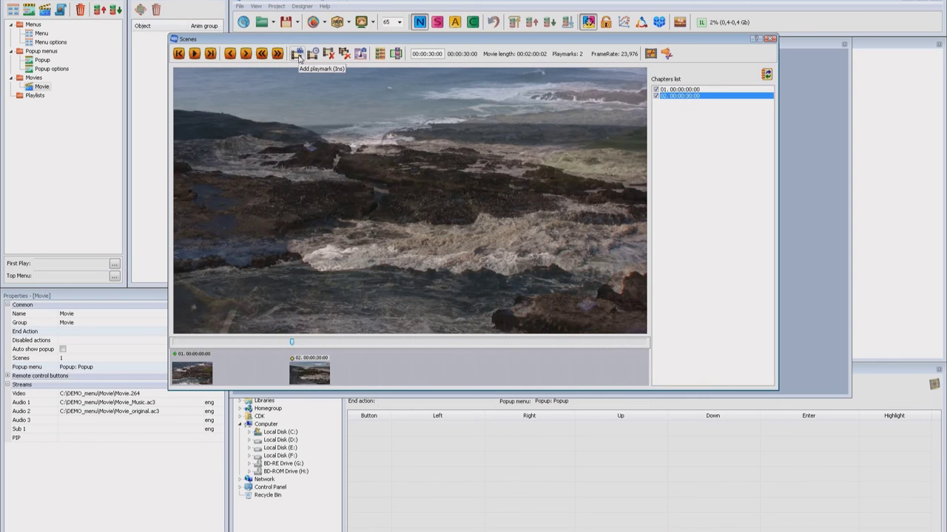
Export the next keyframe, at 00:00:30:18, to the Bitmaps folder as bitmap 02
{"action": "left_click", "coordinate": [278, 54]}
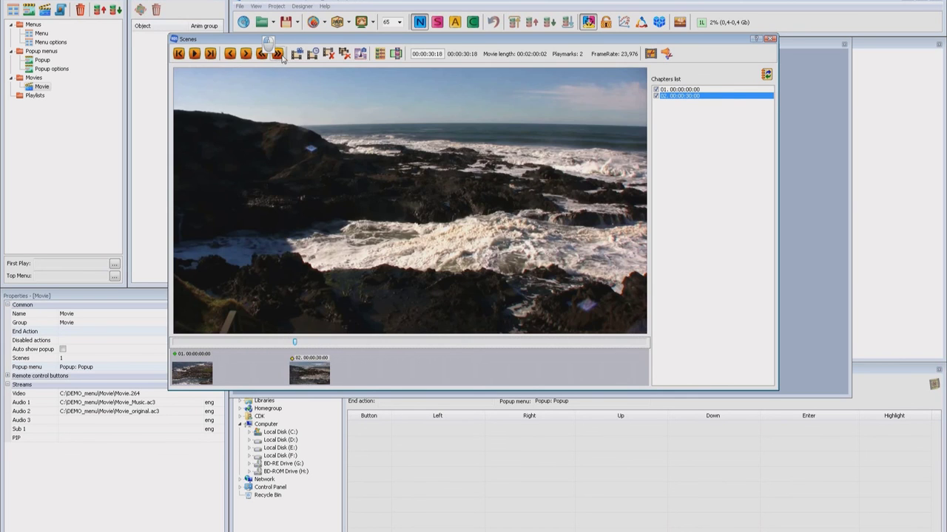
{"action": "left_click", "coordinate": [360, 54]}
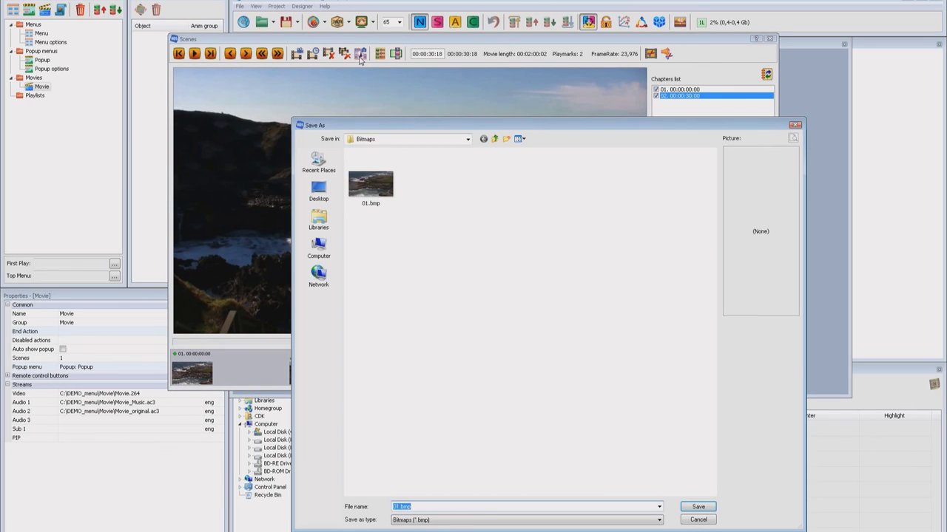
{"action": "type", "text": "02"}
{"action": "key", "text": "Return"}
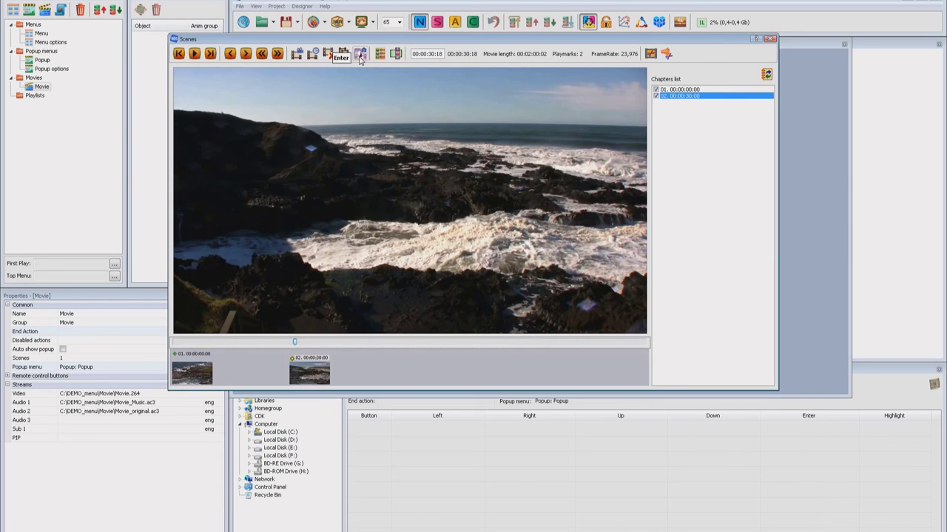
Move to the keyframe at 00:01:00:01 and add a playmark for the third chapter
{"action": "left_click_drag", "start_coordinate": [293, 339], "coordinate": [408, 331]}
{"action": "left_click", "coordinate": [268, 55]}
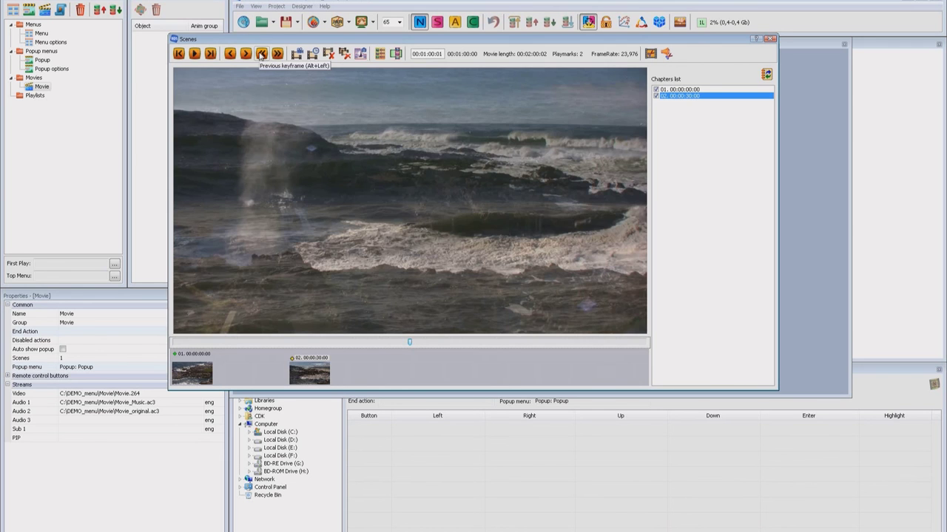
{"action": "left_click", "coordinate": [268, 56]}
{"action": "left_click", "coordinate": [277, 54]}
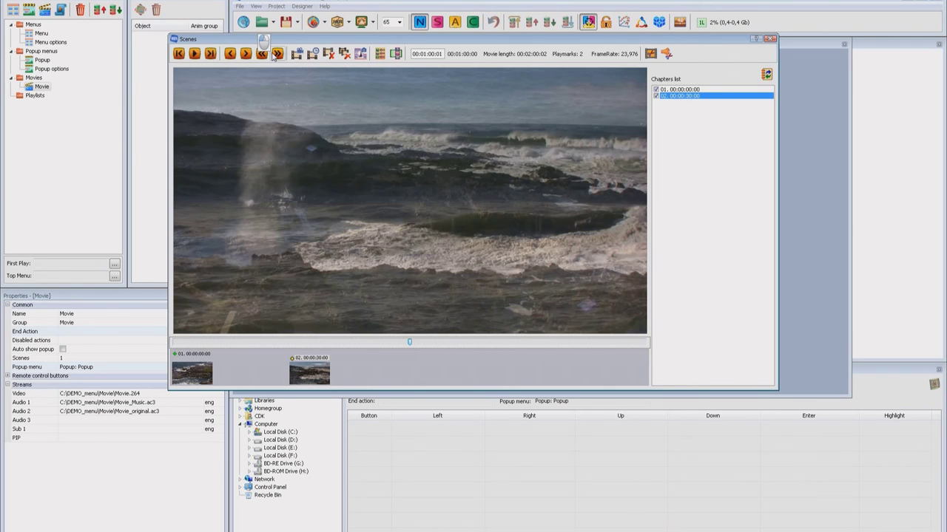
{"action": "left_click", "coordinate": [296, 54]}
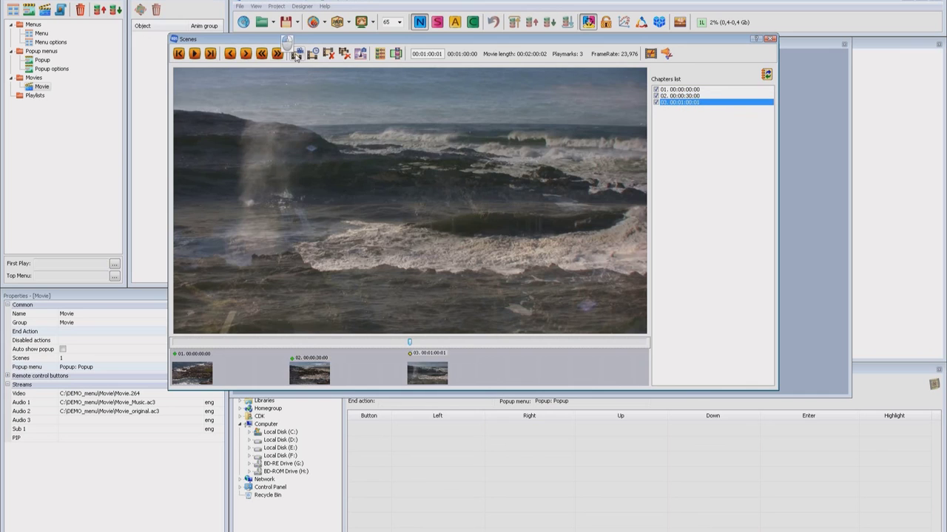
Export the next keyframe, at 00:01:00:19, to the Bitmaps folder as 03.bmp
{"action": "left_click", "coordinate": [277, 54]}
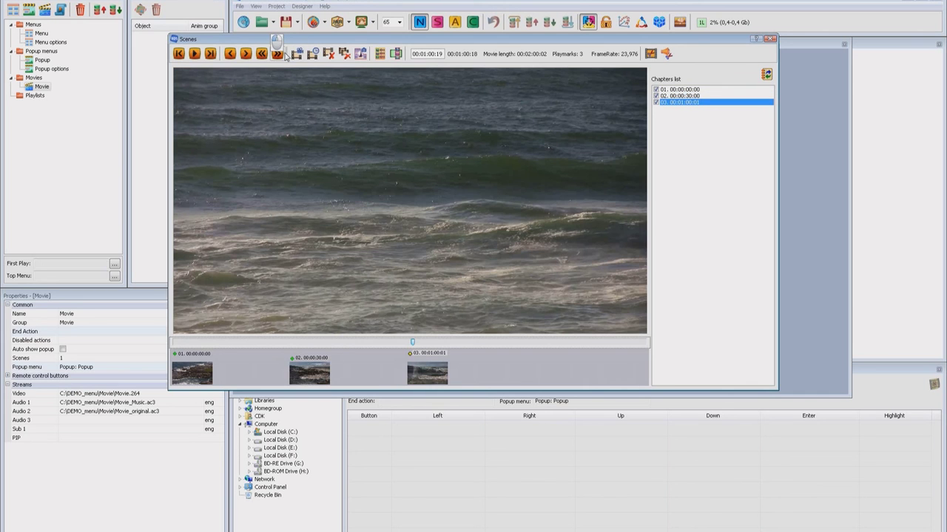
{"action": "left_click", "coordinate": [360, 54]}
{"action": "type", "text": "03.bmp"}
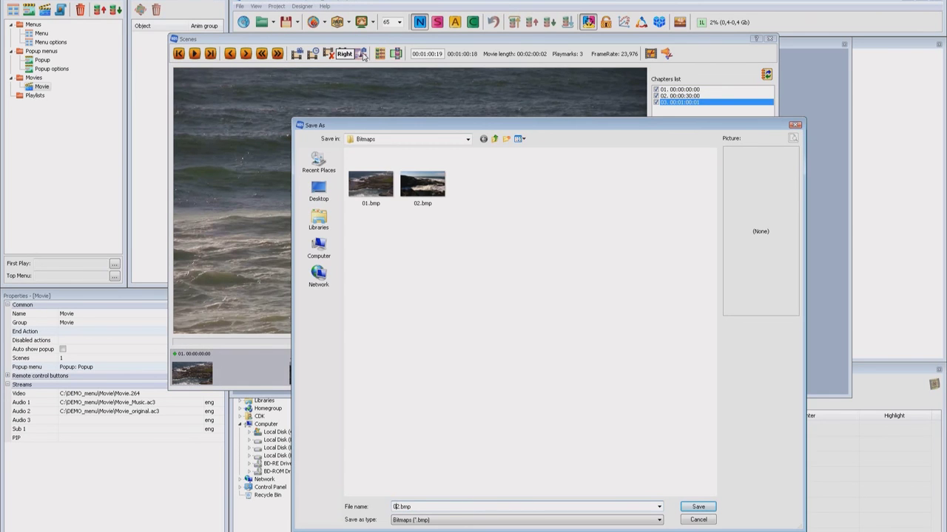
{"action": "key", "text": "Return"}
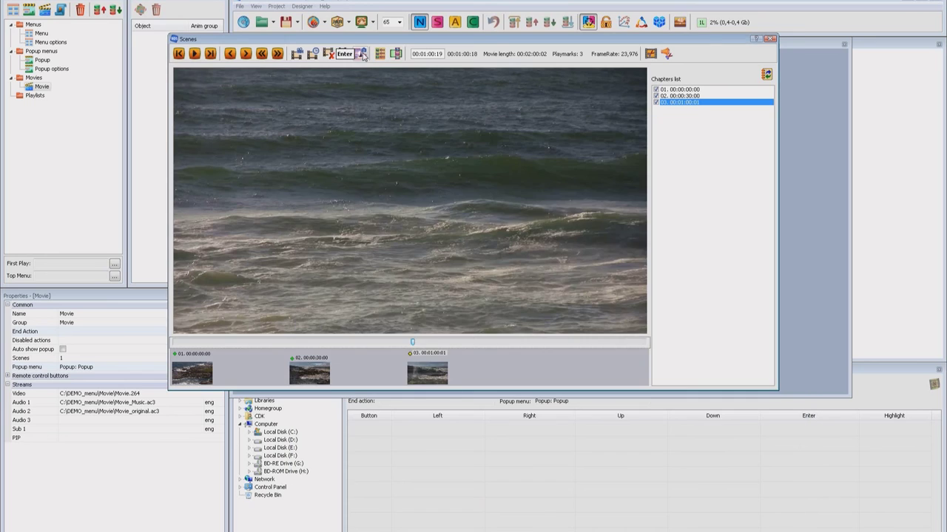
Add a fourth chapter playmark at the 00:01:30:02 keyframe, where the sunset shot begins, and advance to 00:01:30:20
{"action": "key", "text": "alt+Right"}
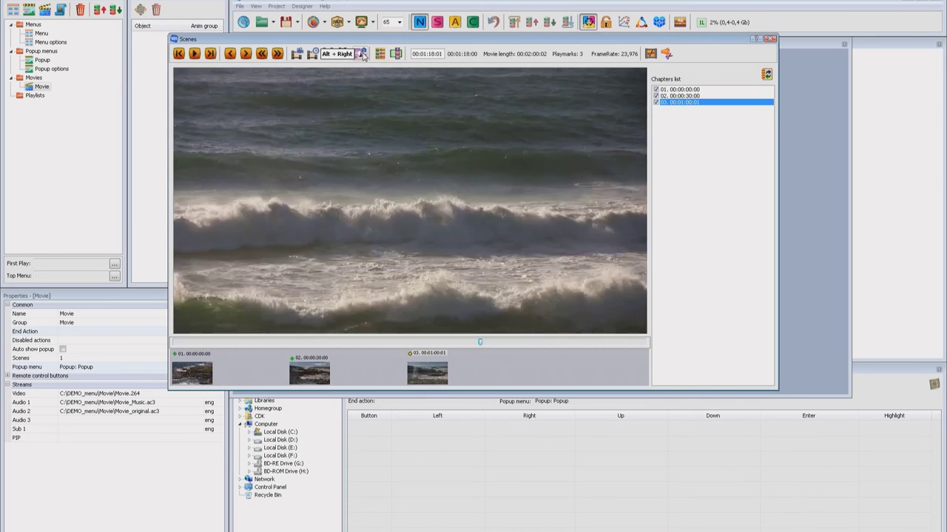
{"action": "key", "text": "alt+Right"}
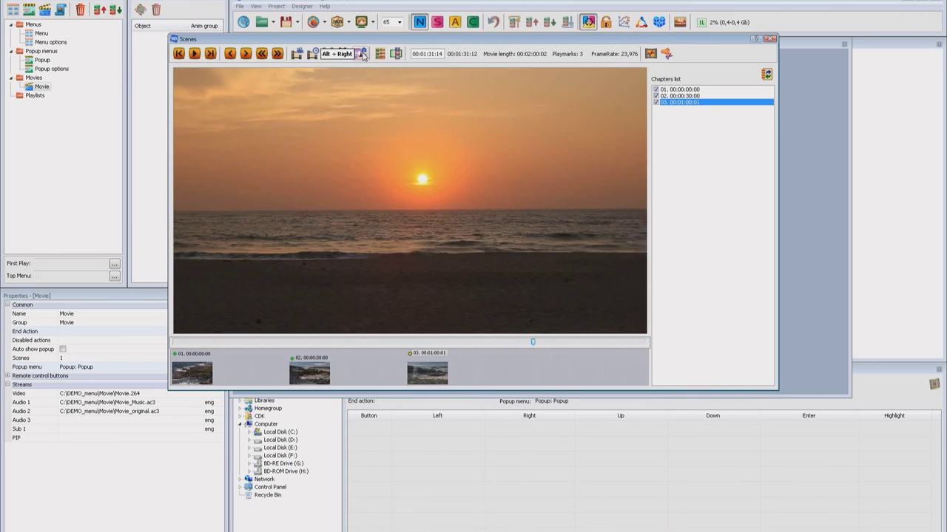
{"action": "key", "text": "alt+Left"}
{"action": "key", "text": "alt+Right"}
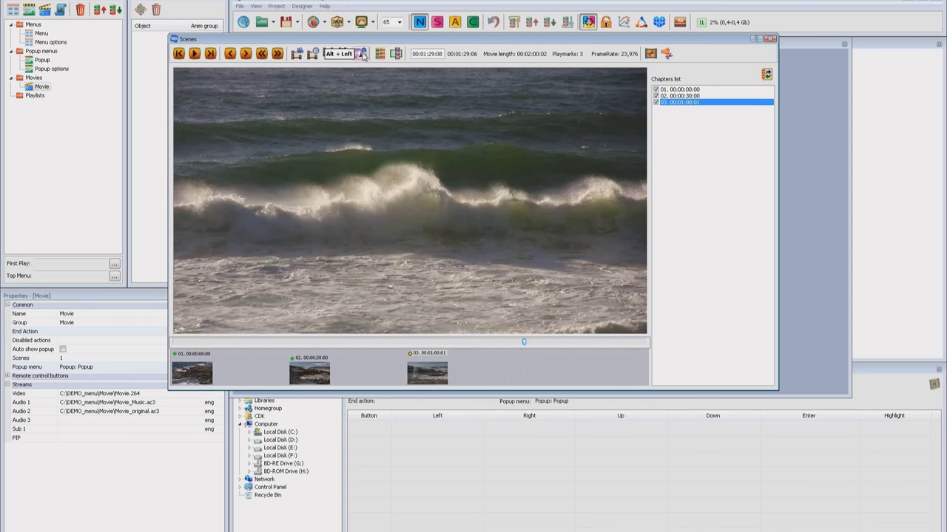
{"action": "left_click", "coordinate": [361, 55]}
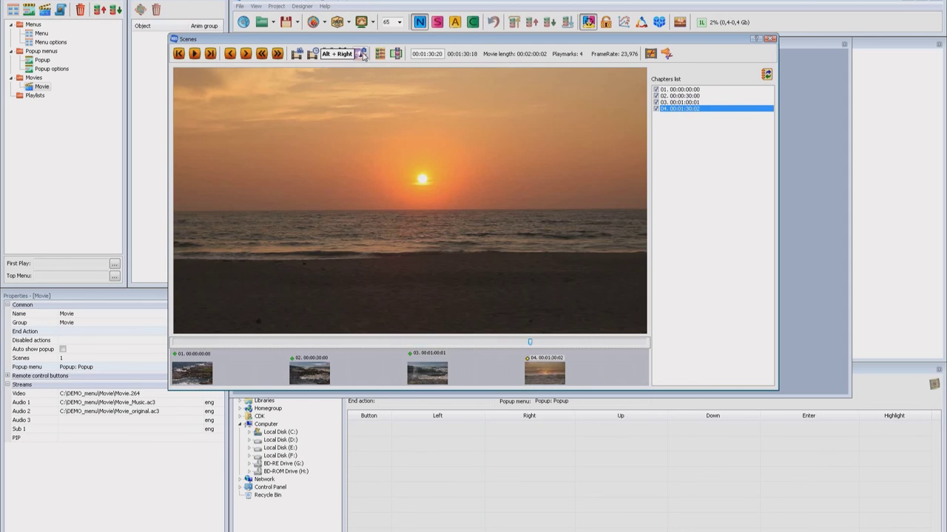
Export the sunset frame at 00:01:30:20 to the Bitmaps folder as the chapter 4 bitmap
{"action": "left_click", "coordinate": [361, 55]}
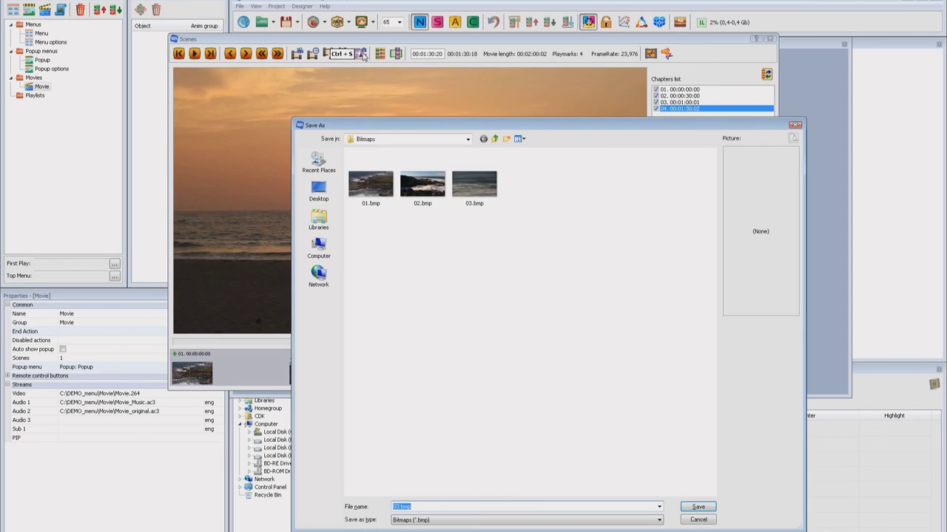
{"action": "key", "text": "Delete"}
{"action": "type", "text": "4"}
{"action": "key", "text": "Return"}
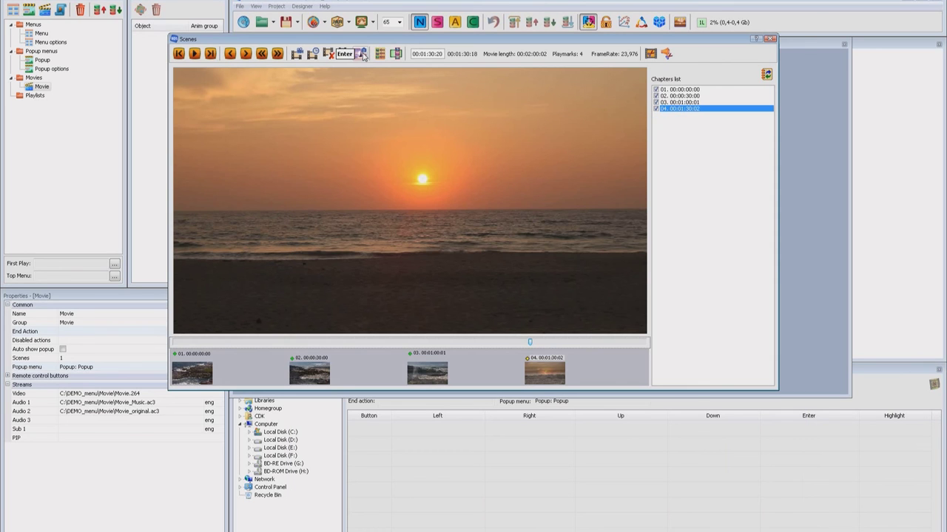
Add a fifth playmark near the end of the movie and exclude it from the chapters list
{"action": "key", "text": "End"}
{"action": "left_click", "coordinate": [362, 54]}
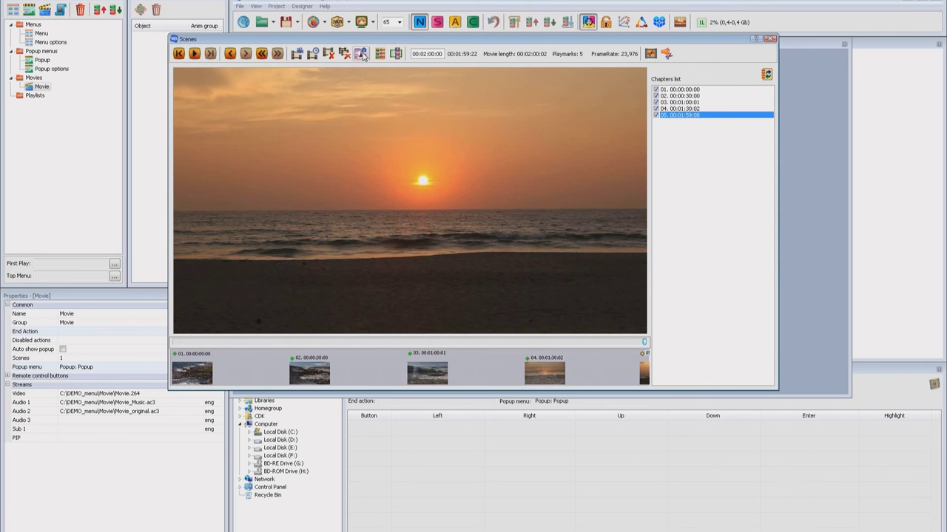
{"action": "left_click", "coordinate": [655, 115]}
In scene menu generation, set the parent menu to Menu: Menu with button Scenes, and chapters in row to 4
{"action": "left_click", "coordinate": [397, 54]}
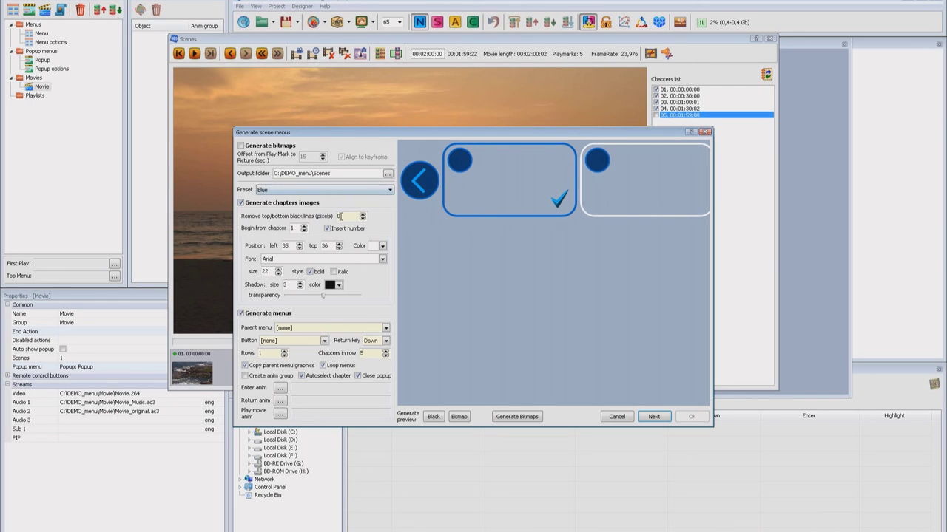
{"action": "left_click", "coordinate": [312, 328]}
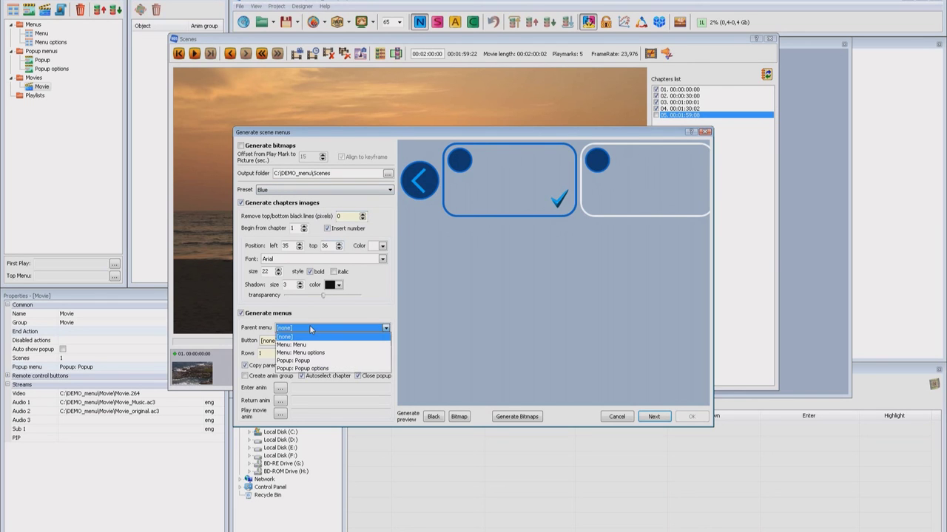
{"action": "left_click", "coordinate": [309, 347]}
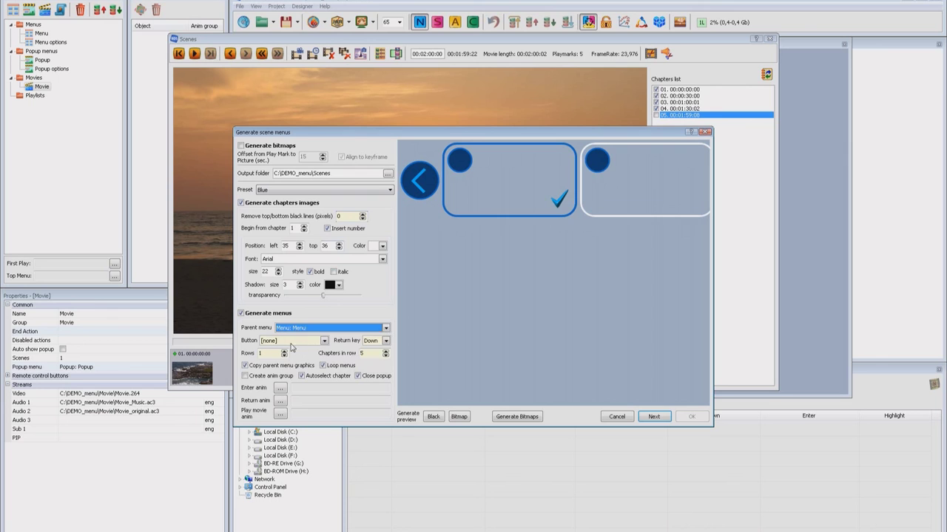
{"action": "left_click", "coordinate": [291, 344]}
{"action": "left_click", "coordinate": [285, 360]}
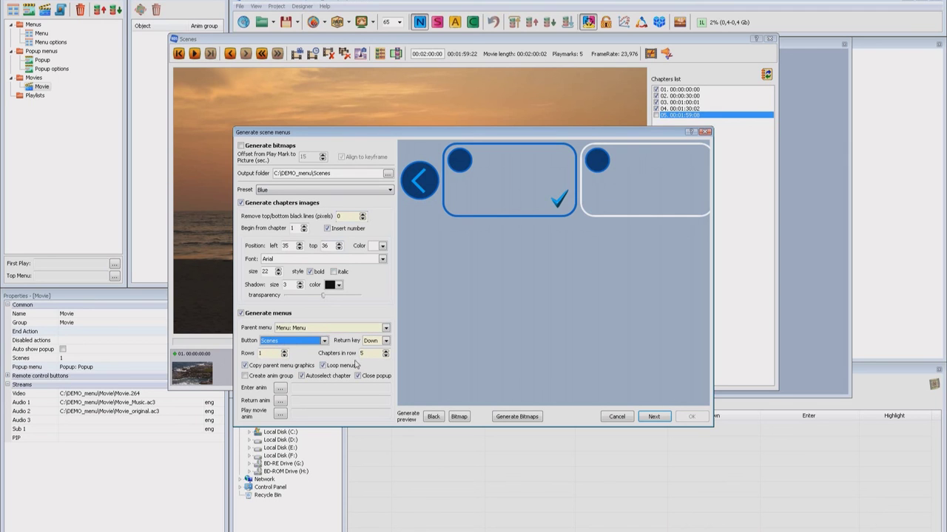
{"action": "left_click", "coordinate": [386, 355]}
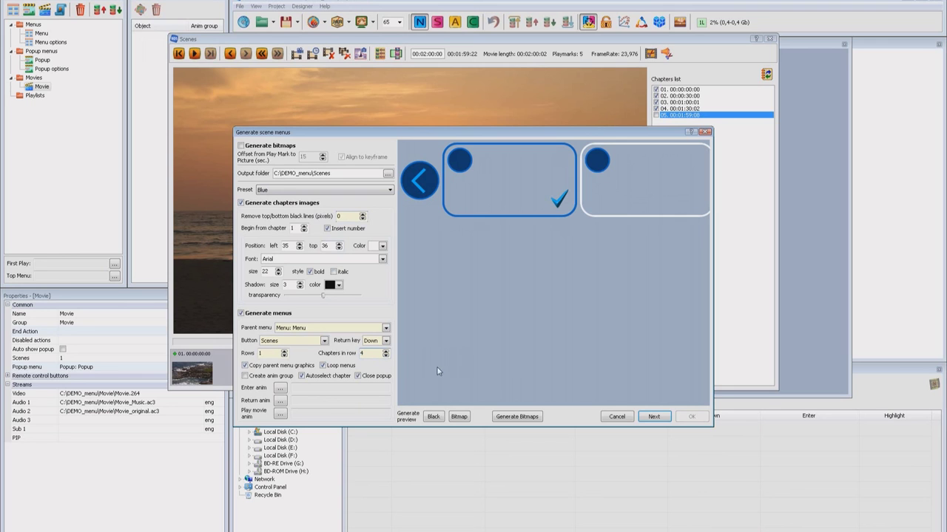
Preview the chapter image style with 02.bmp from the Bitmaps folder and proceed to the chapter area layout
{"action": "left_click", "coordinate": [458, 417]}
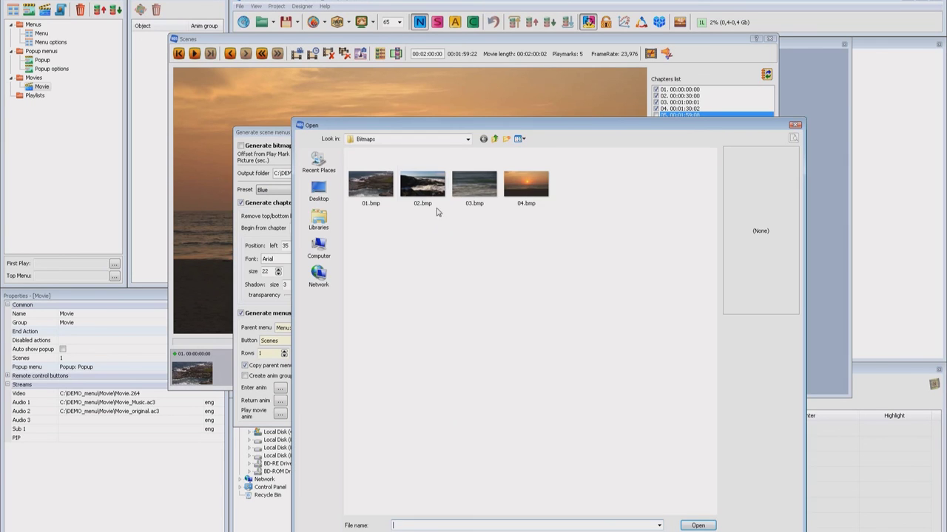
{"action": "double_click", "coordinate": [433, 186]}
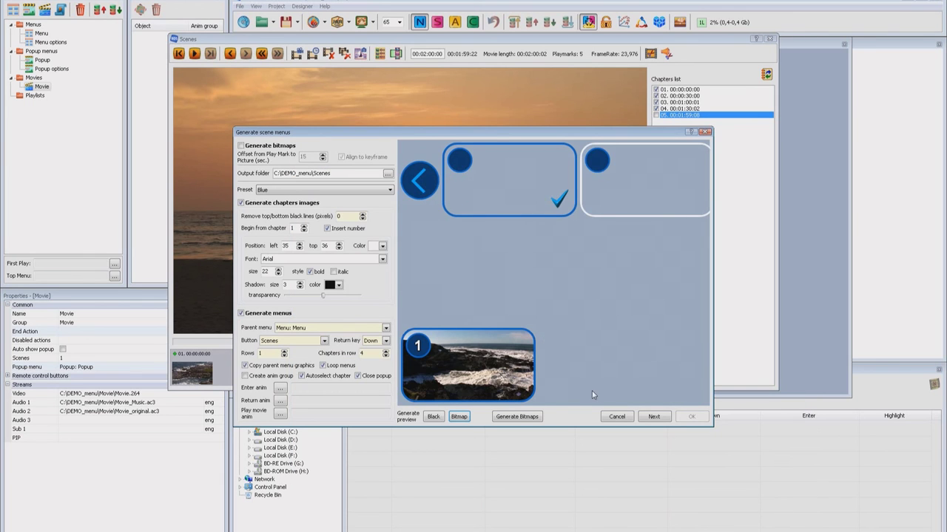
{"action": "left_click", "coordinate": [654, 416]}
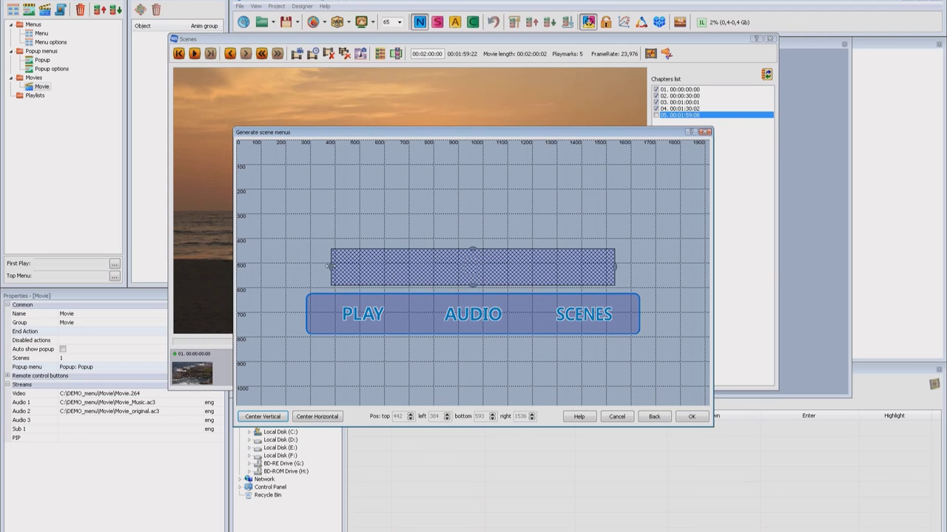
Widen the chapter area to match the menu bar, from about 282 to 1638, and center it horizontally
{"action": "left_click_drag", "start_coordinate": [331, 268], "coordinate": [306, 266]}
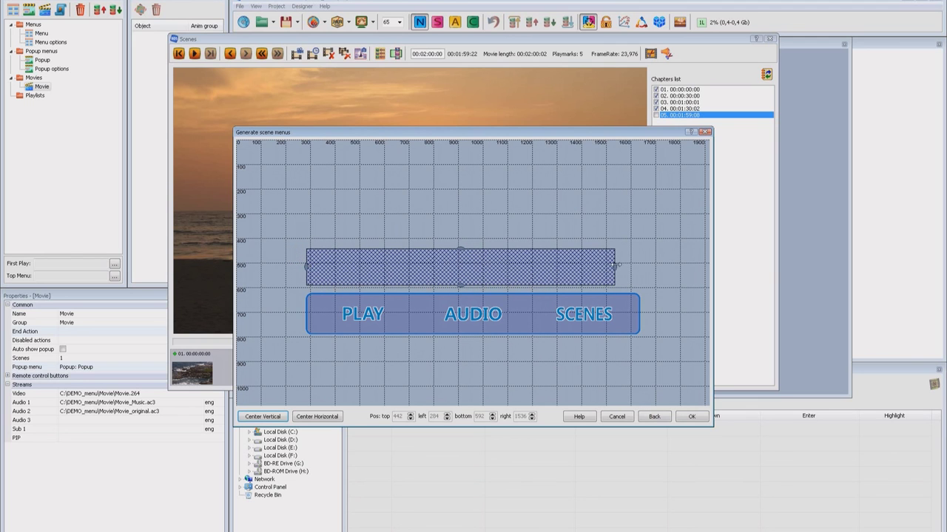
{"action": "left_click_drag", "start_coordinate": [618, 265], "coordinate": [630, 256]}
{"action": "left_click", "coordinate": [326, 417]}
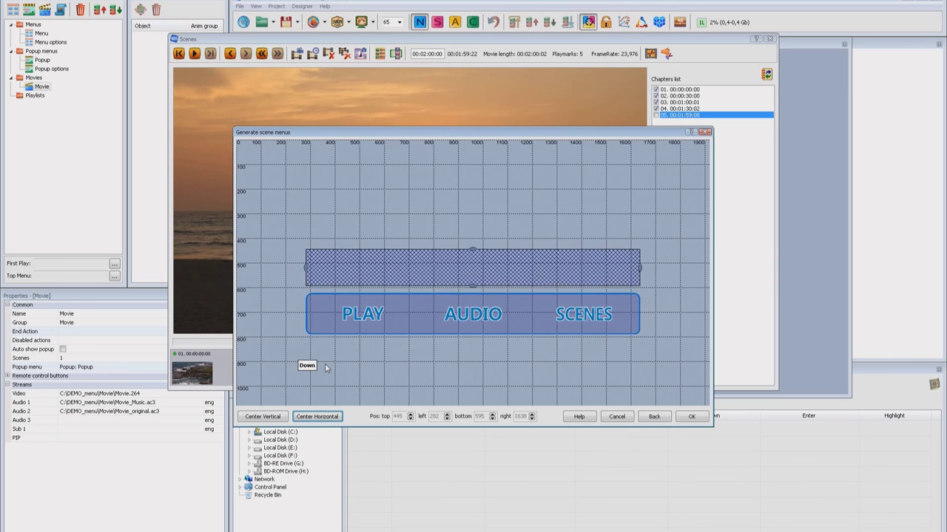
Nudge the chapter area down to top position 452 and generate the main menu's scene menu
{"action": "key", "text": "Down"}
{"action": "key", "text": "Down"}
{"action": "key", "text": "Down"}
{"action": "key", "text": "Down"}
{"action": "key", "text": "Down"}
{"action": "key", "text": "Down"}
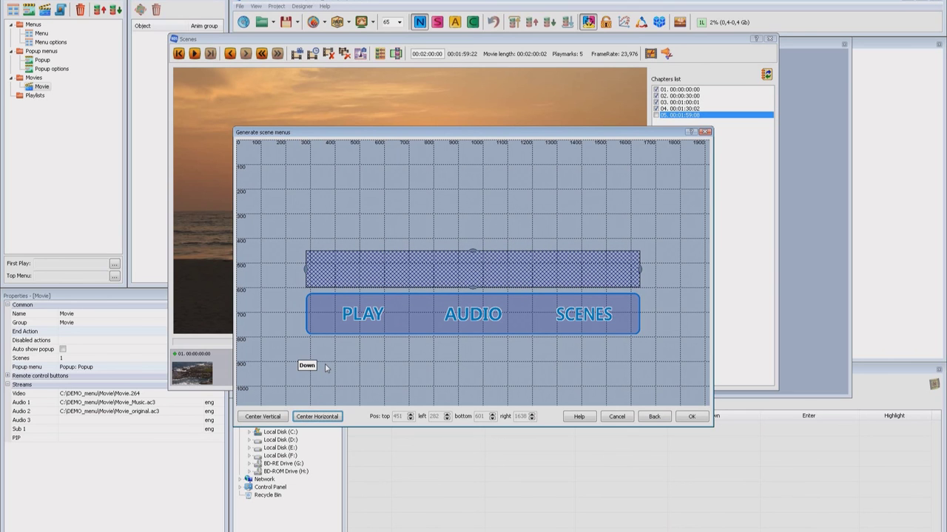
{"action": "key", "text": "Down"}
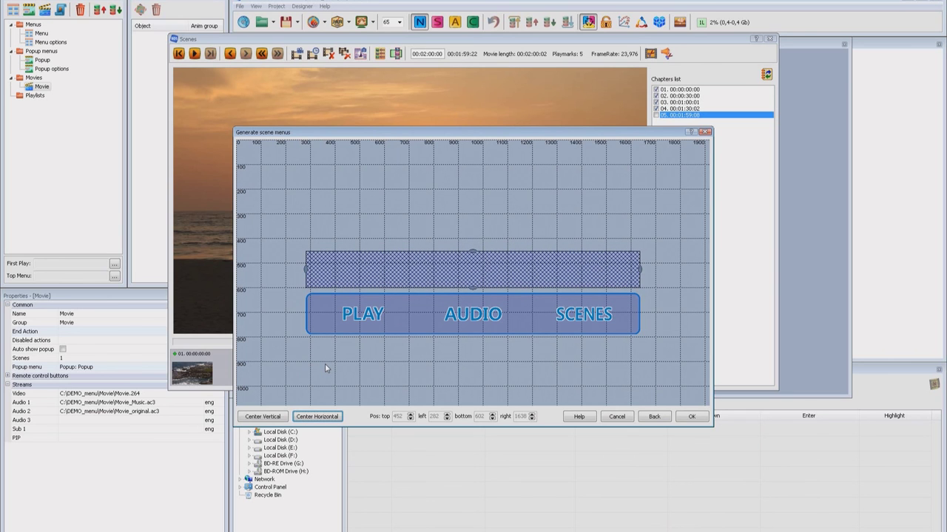
{"action": "left_click", "coordinate": [691, 417]}
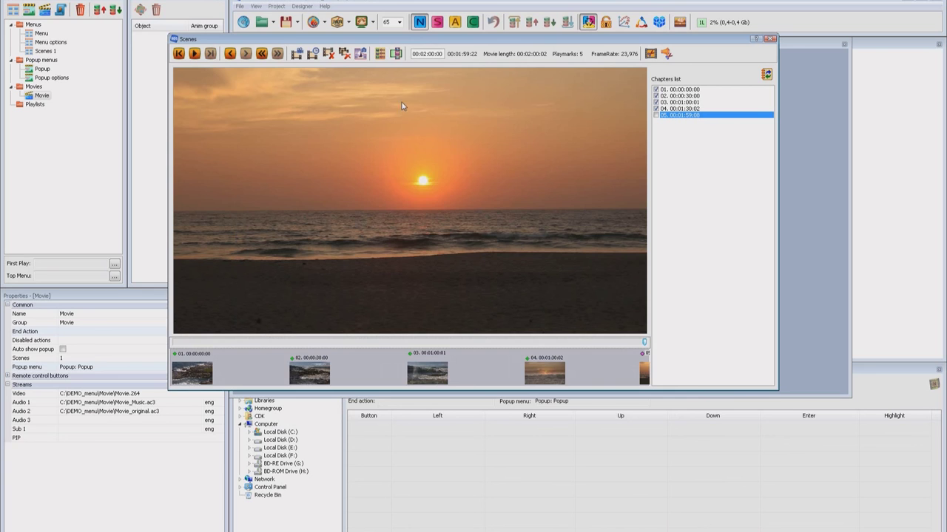
Start another scene menu generation with parent menu Popup: Popup, button Scenes, and 4 chapters in row
{"action": "left_click", "coordinate": [396, 54]}
{"action": "left_click", "coordinate": [324, 330]}
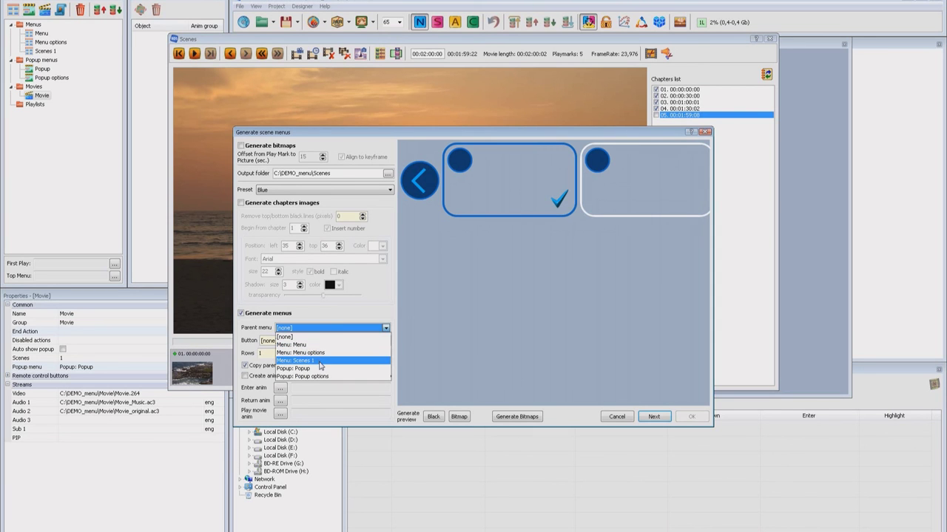
{"action": "left_click", "coordinate": [311, 369]}
{"action": "left_click", "coordinate": [295, 340]}
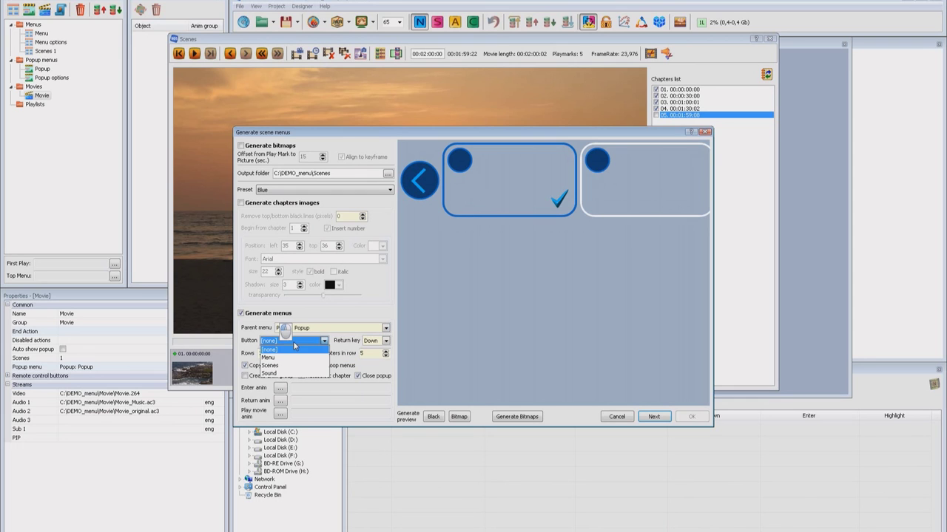
{"action": "left_click", "coordinate": [294, 366]}
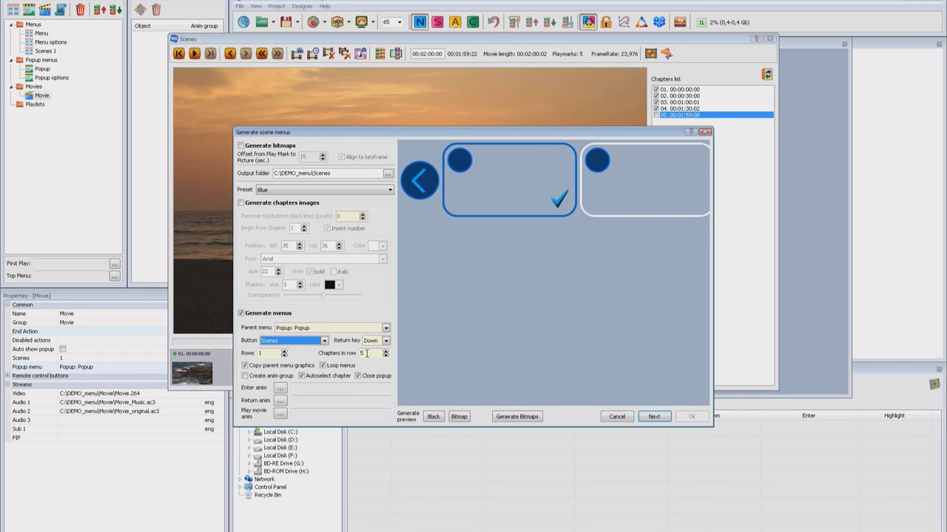
{"action": "left_click", "coordinate": [384, 355]}
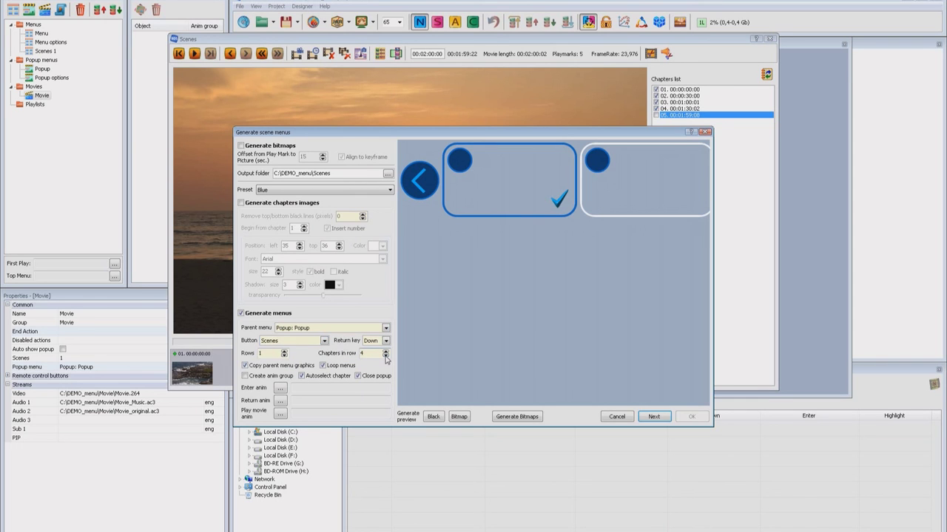
Widen the chapter area to span about 282 to 1638, generate the popup scene menu, and close the Scenes editor
{"action": "left_click", "coordinate": [654, 416]}
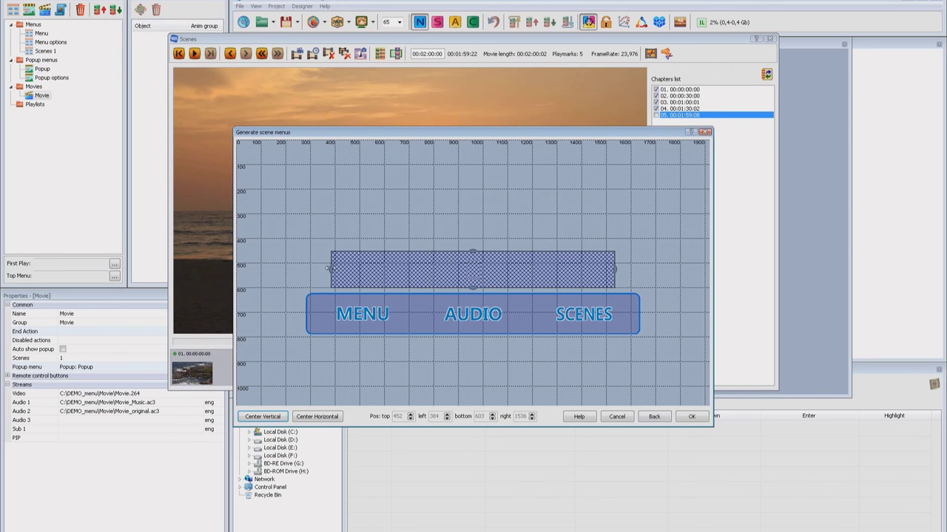
{"action": "left_click_drag", "start_coordinate": [330, 271], "coordinate": [293, 262]}
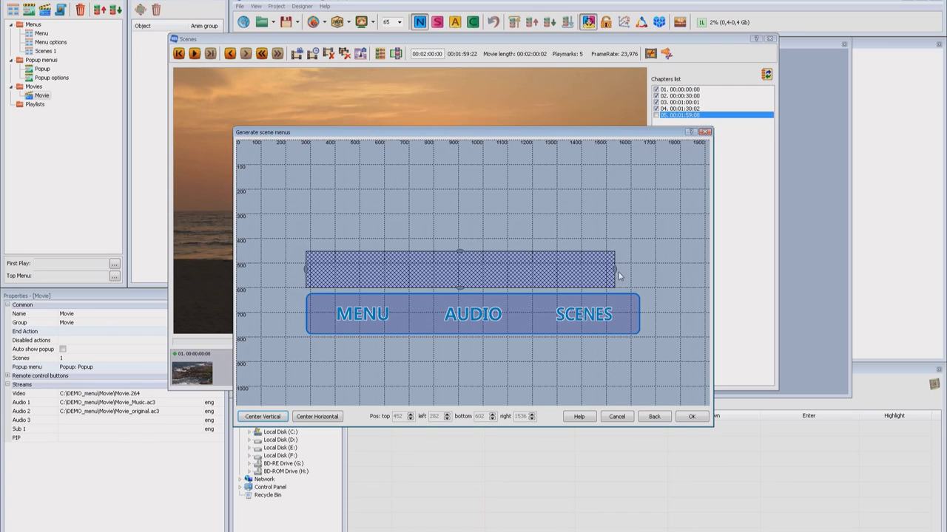
{"action": "left_click_drag", "start_coordinate": [618, 271], "coordinate": [642, 267]}
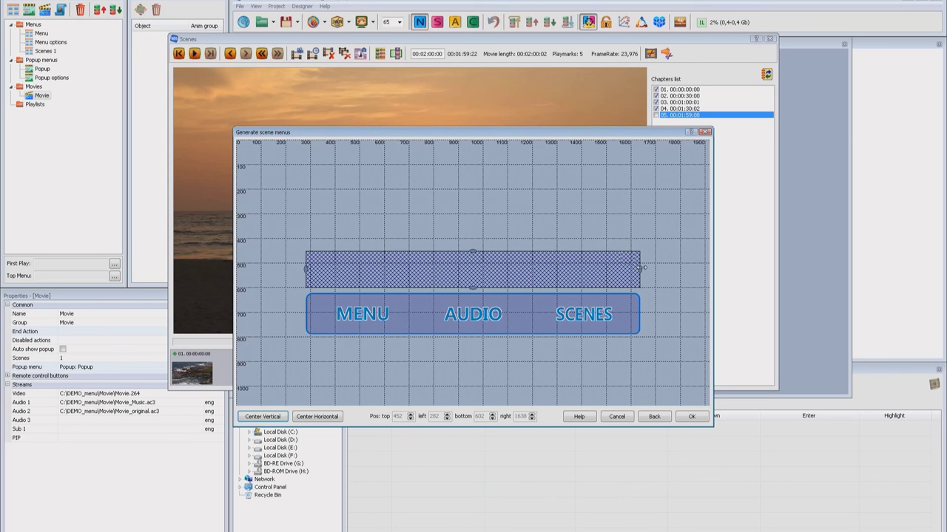
{"action": "left_click", "coordinate": [690, 417]}
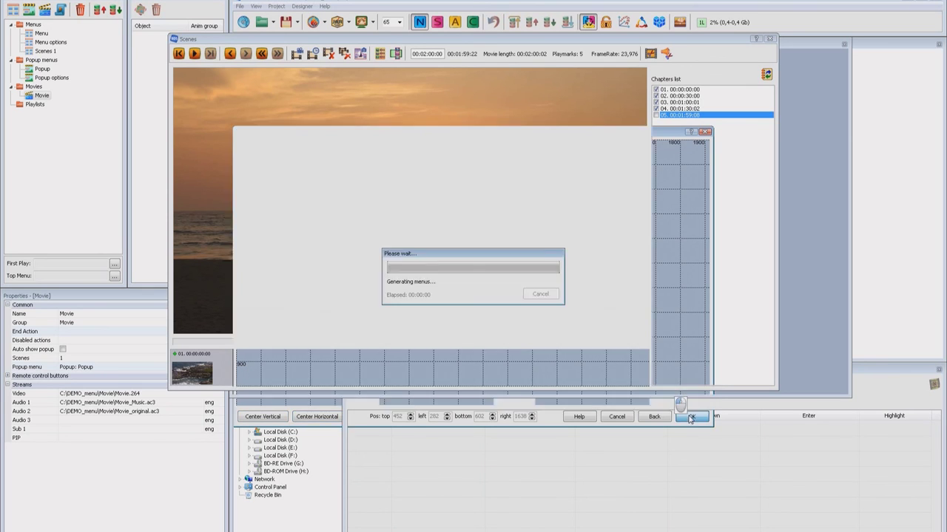
{"action": "left_click", "coordinate": [770, 38]}
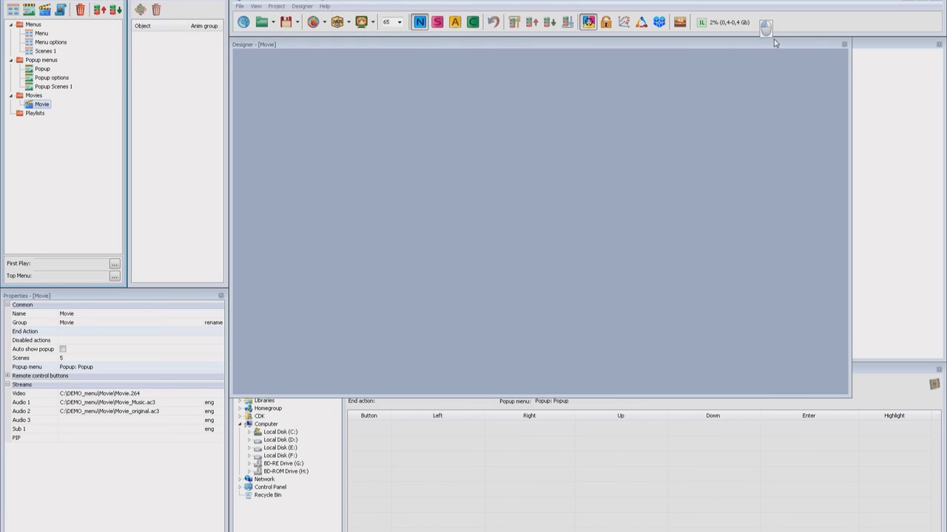
Examine the properties and actions of the four chapter buttons in the Scenes 1 menu
{"action": "left_click", "coordinate": [45, 51]}
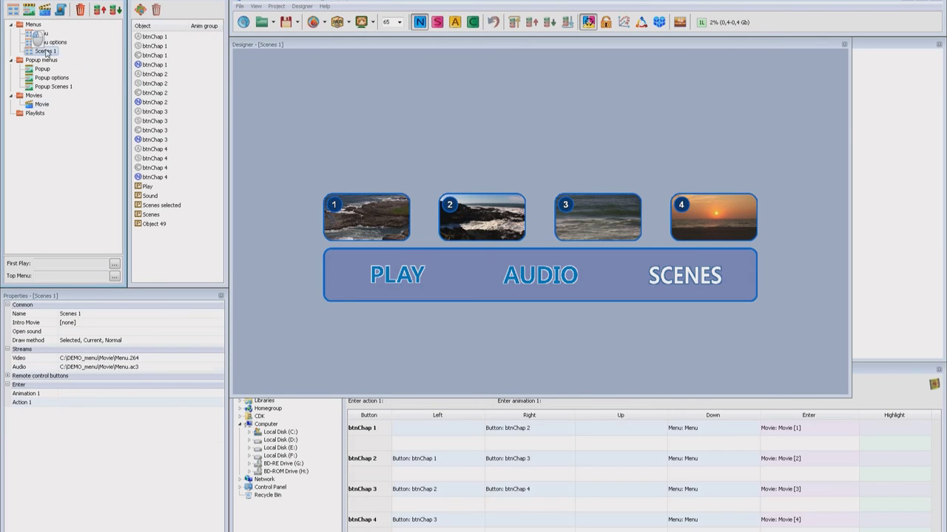
{"action": "left_click", "coordinate": [356, 231]}
{"action": "left_click", "coordinate": [492, 230]}
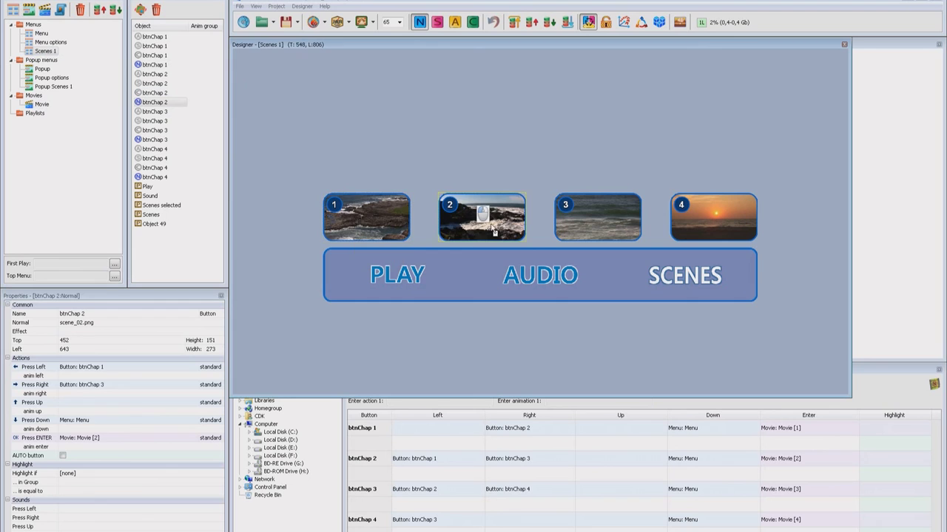
{"action": "left_click", "coordinate": [590, 227]}
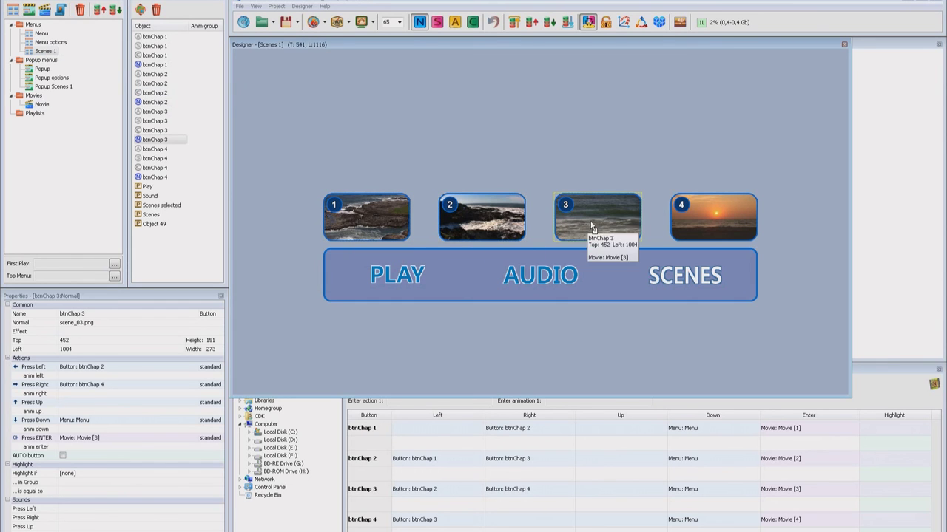
{"action": "left_click", "coordinate": [725, 229]}
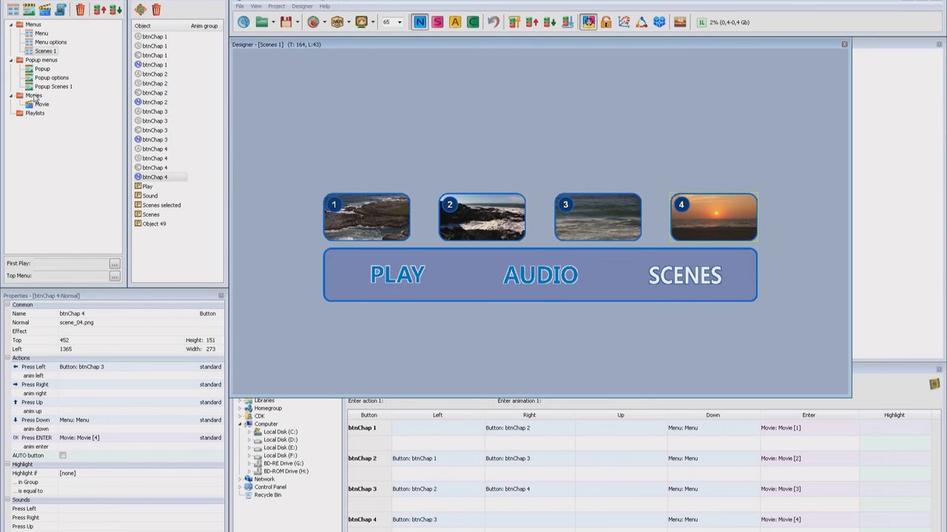
Examine the actions and highlight conditions of the four chapter buttons in Popup Scenes 1
{"action": "left_click", "coordinate": [45, 86]}
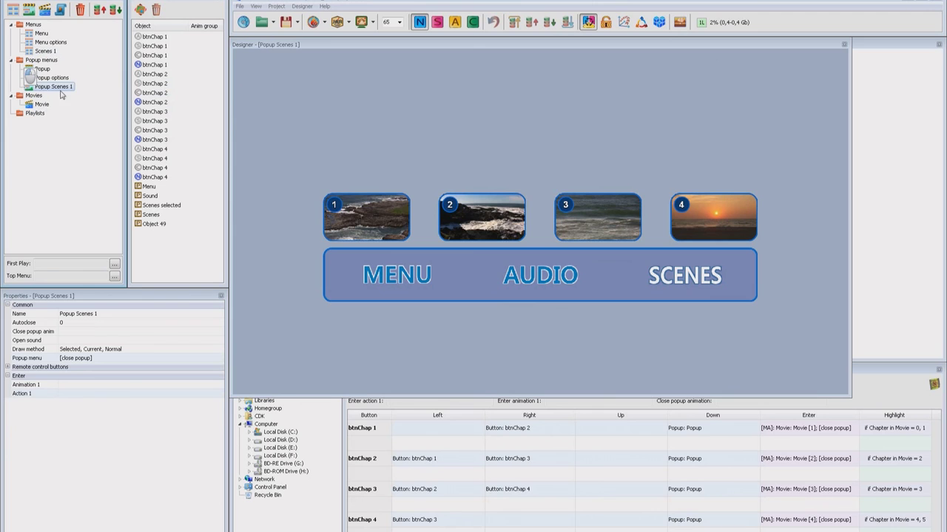
{"action": "left_click", "coordinate": [368, 219]}
{"action": "left_click", "coordinate": [479, 225]}
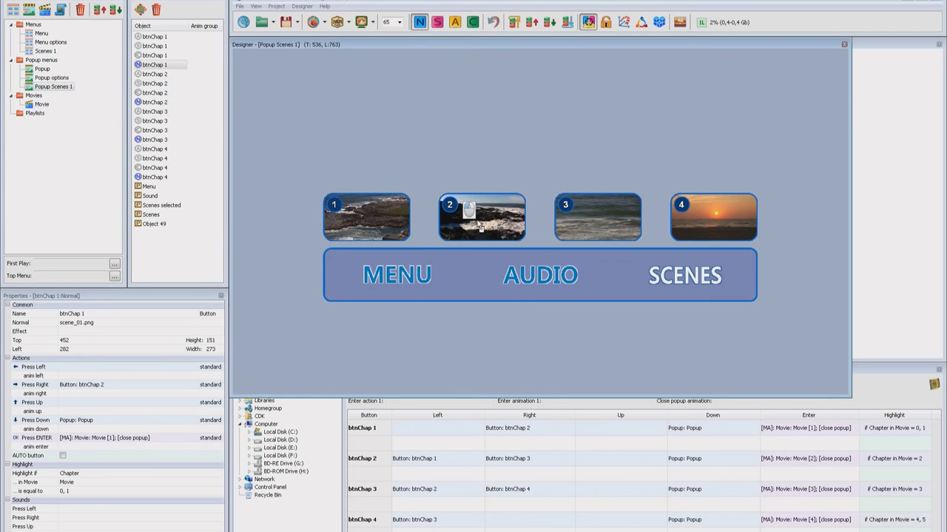
{"action": "left_click", "coordinate": [584, 227]}
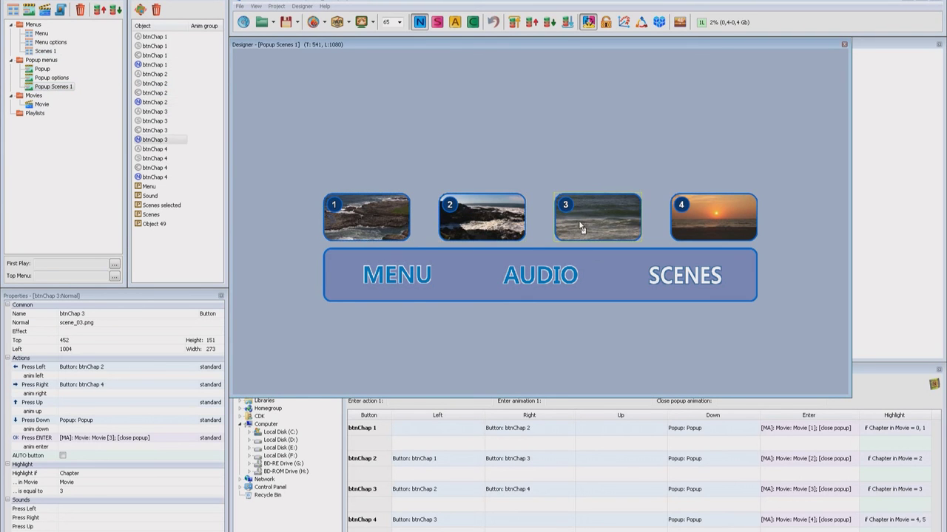
{"action": "left_click", "coordinate": [682, 213]}
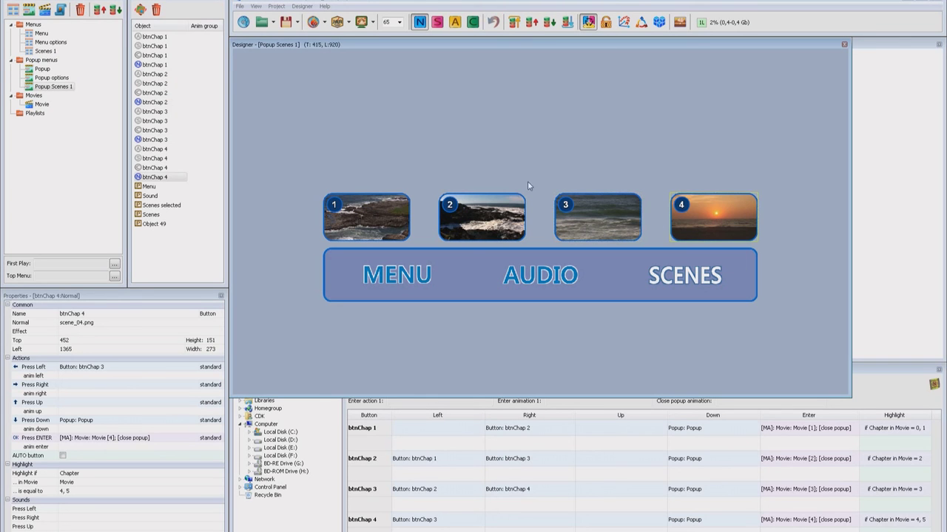
Set the main menu's Scenes button to open Scenes 1 without animation by using animation number 0
{"action": "left_click", "coordinate": [41, 34]}
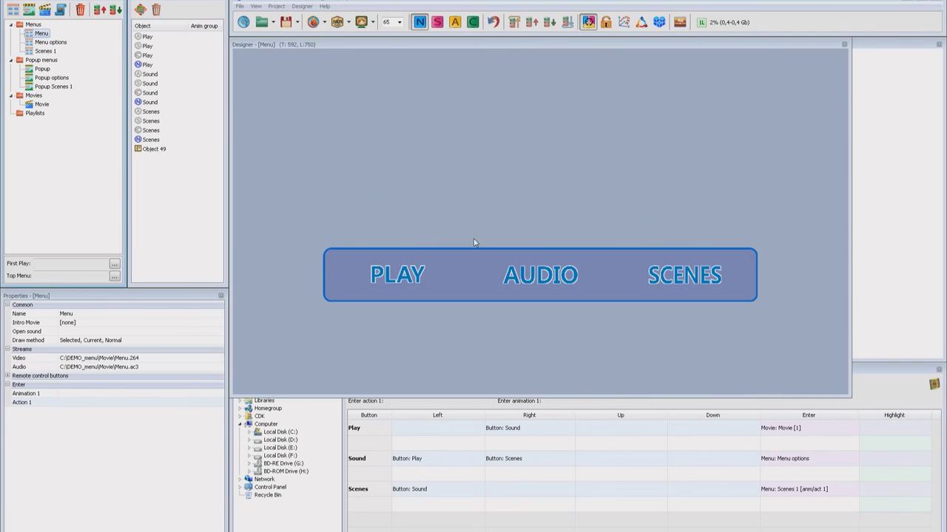
{"action": "left_click", "coordinate": [682, 279]}
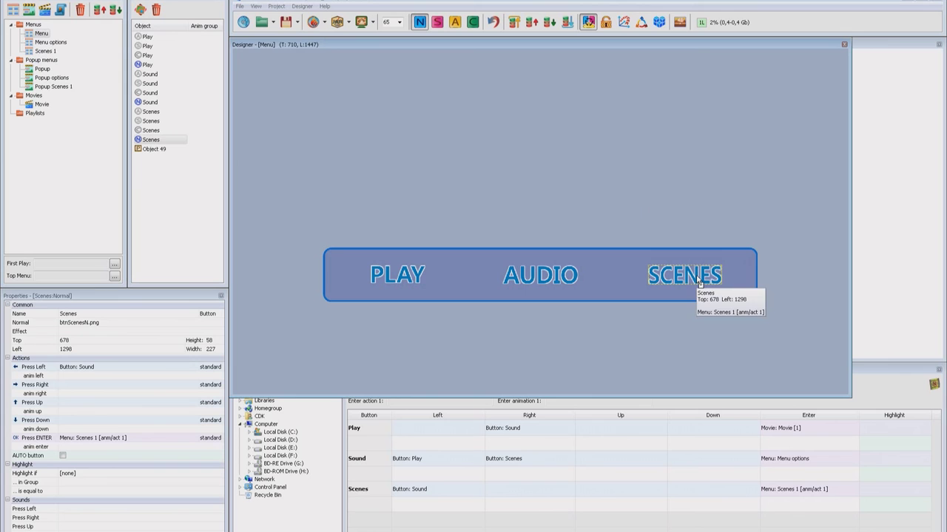
{"action": "double_click", "coordinate": [797, 494]}
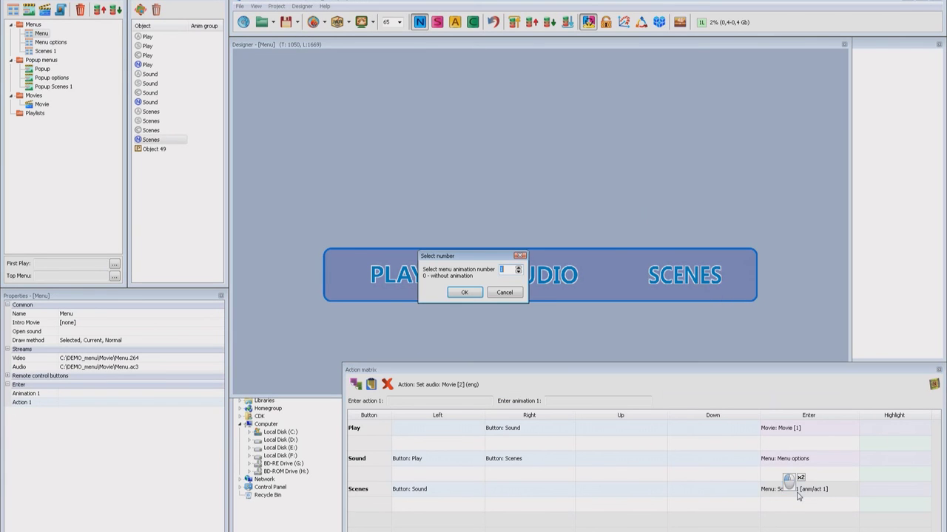
{"action": "left_click", "coordinate": [477, 295]}
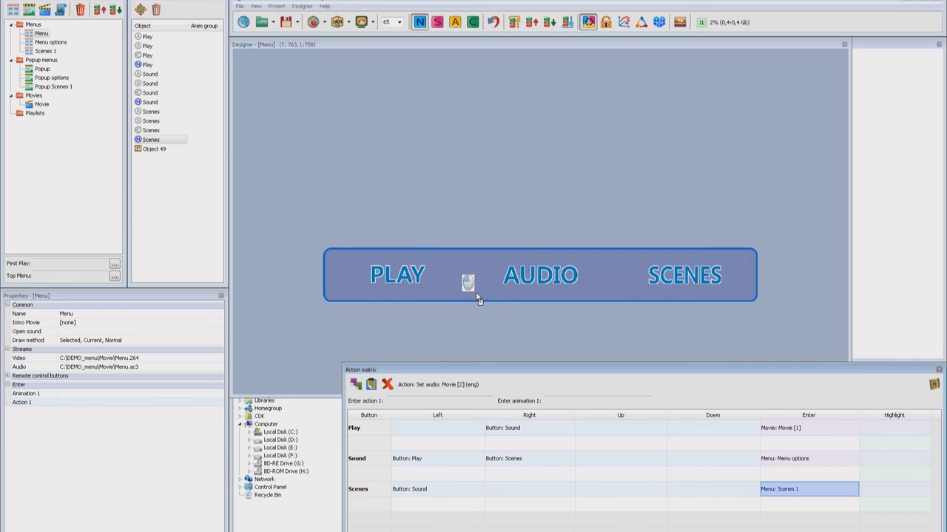
Examine the chapter-based Switch conditions in the Enter action of the Popup menu's Scenes button
{"action": "left_click", "coordinate": [42, 69]}
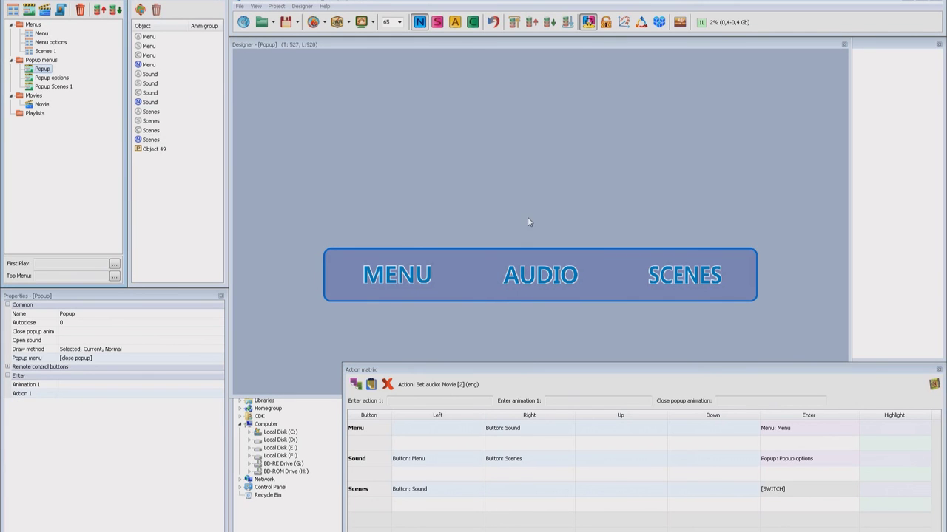
{"action": "double_click", "coordinate": [784, 492]}
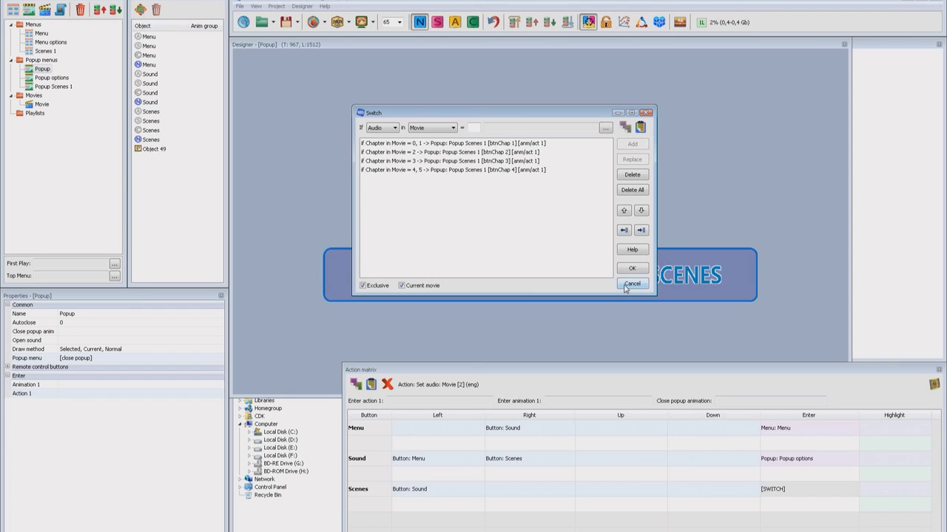
{"action": "left_click", "coordinate": [625, 287]}
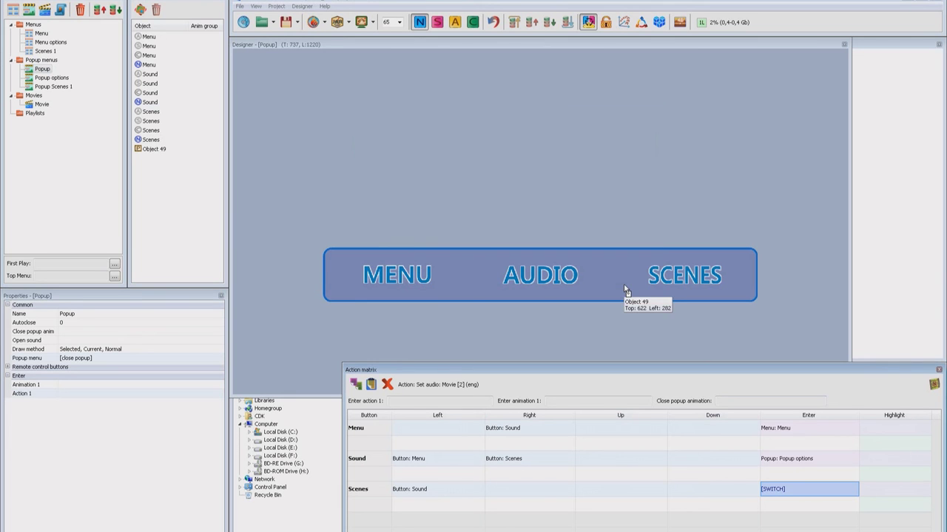
Save the project and try to run it
{"action": "left_click", "coordinate": [290, 23]}
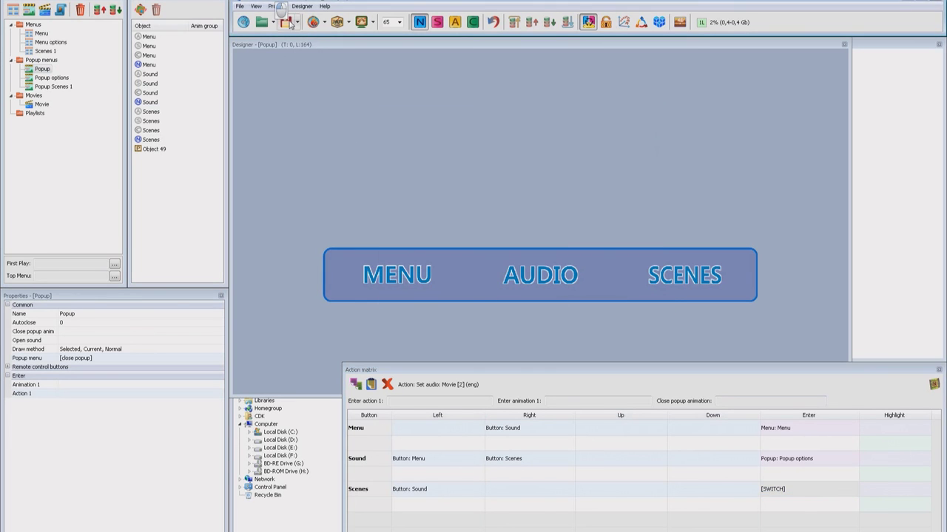
{"action": "left_click", "coordinate": [361, 22]}
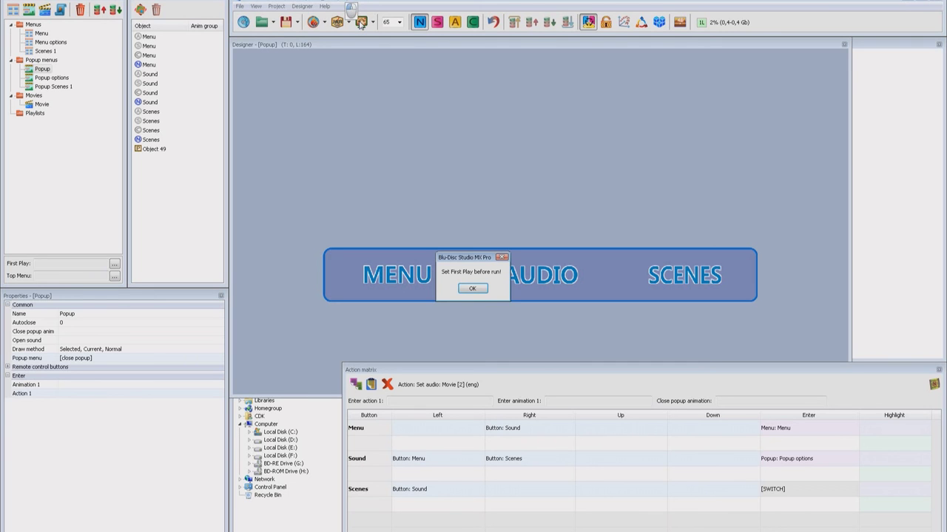
{"action": "left_click", "coordinate": [472, 289]}
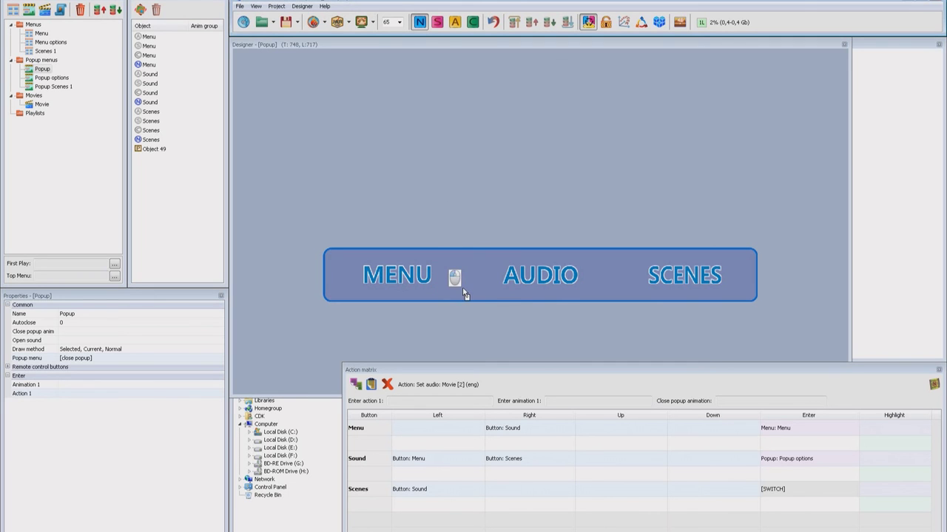
Set the project's First Play action to the Play button of the main Menu
{"action": "left_click", "coordinate": [113, 263]}
{"action": "mouse_move", "coordinate": [133, 264]}
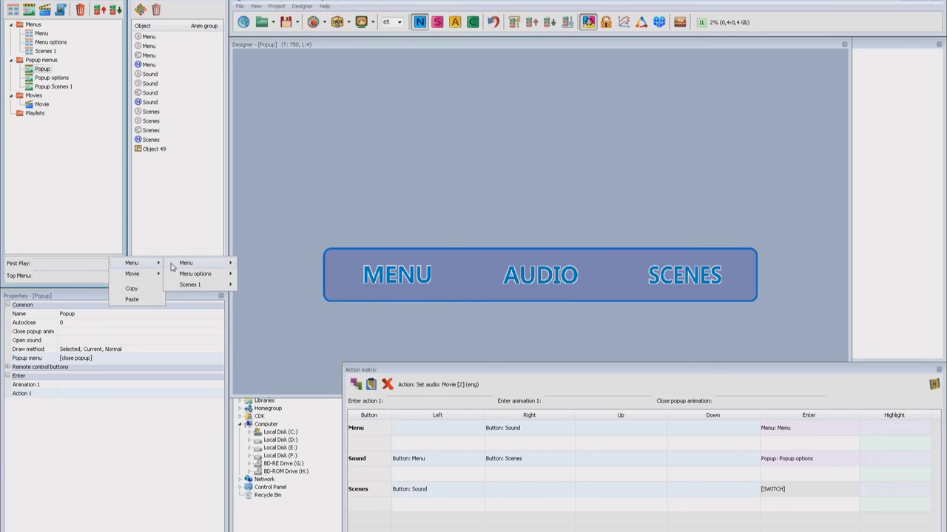
{"action": "mouse_move", "coordinate": [178, 268]}
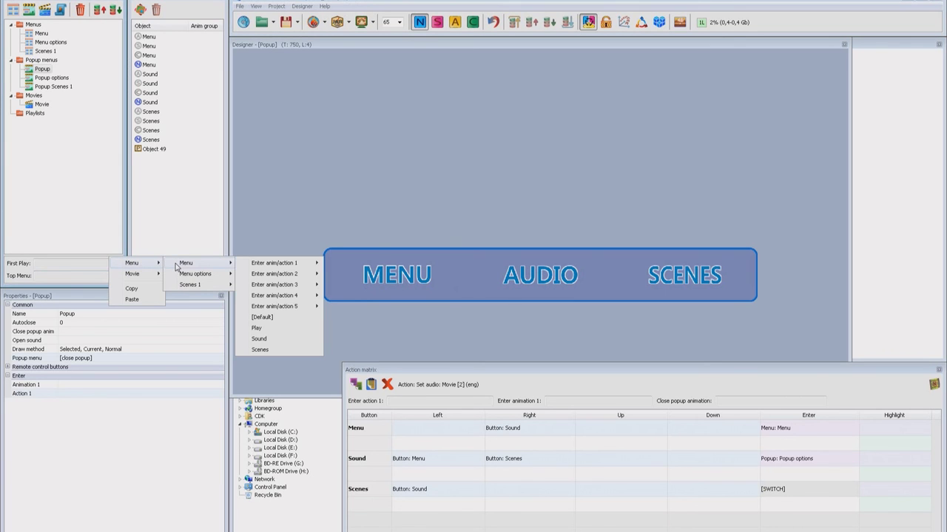
{"action": "left_click", "coordinate": [270, 330]}
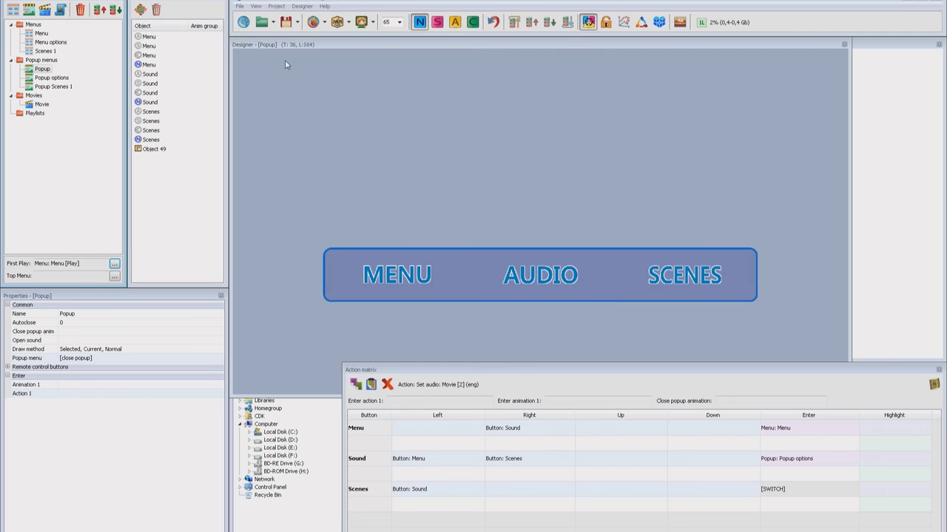
Run the project and test moving between the main menu's Play, Audio and Scenes buttons
{"action": "left_click", "coordinate": [361, 22]}
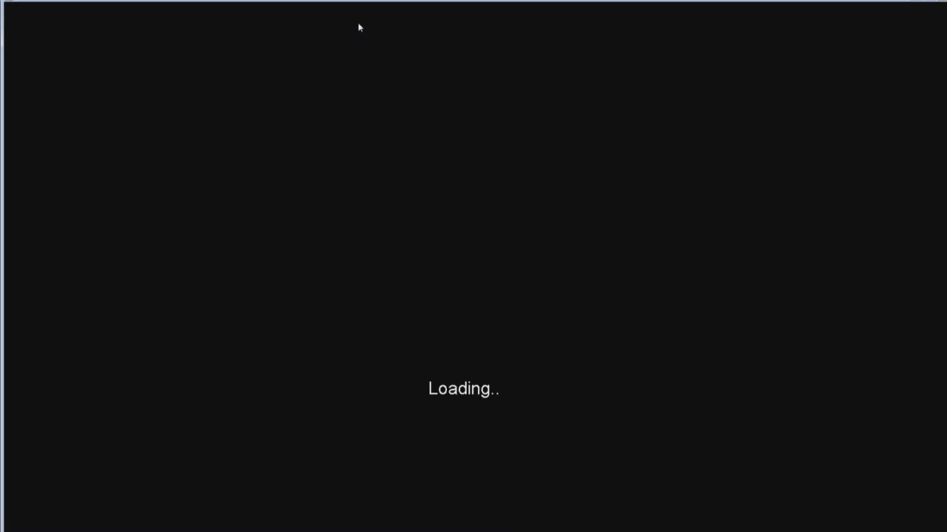
{"action": "key", "text": "Right"}
{"action": "key", "text": "Right"}
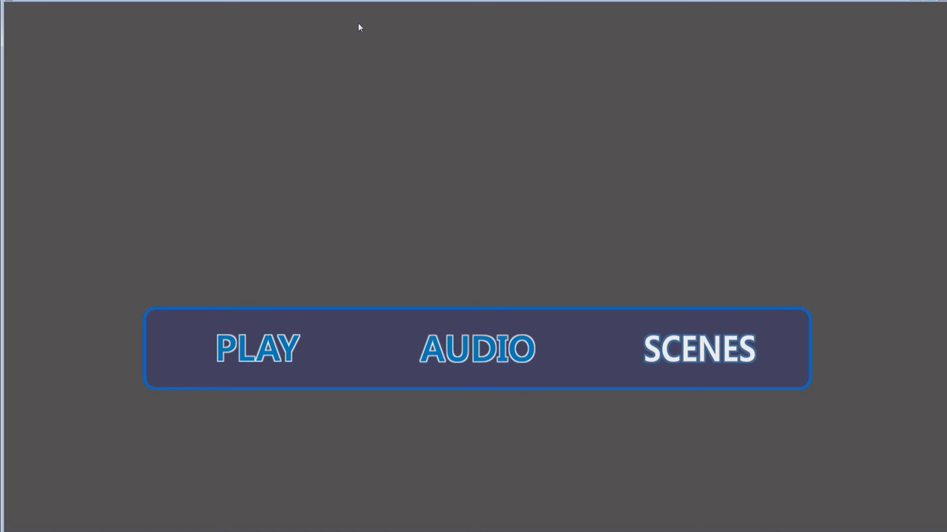
{"action": "key", "text": "Left"}
{"action": "key", "text": "Left"}
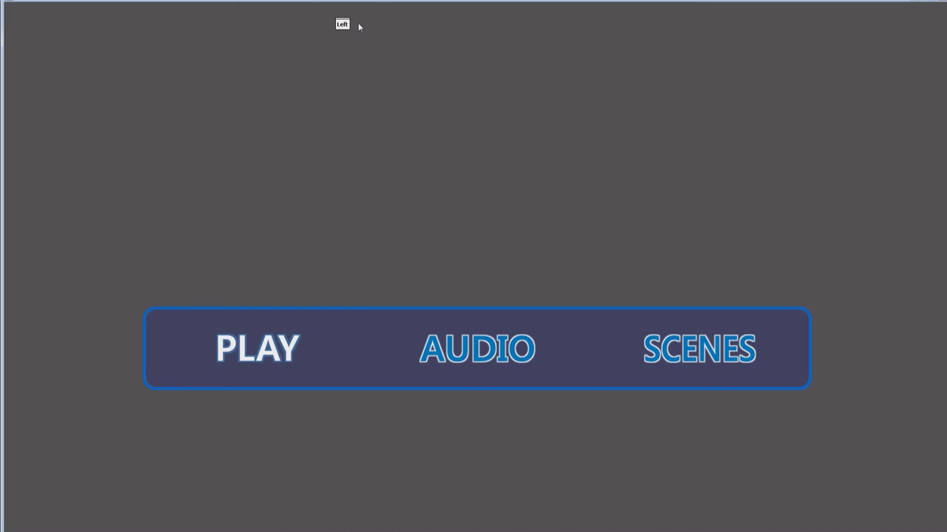
Open the main menu's audio options and test moving between Music and Original and back to the menu
{"action": "key", "text": "Right"}
{"action": "key", "text": "Return"}
{"action": "key", "text": "Down"}
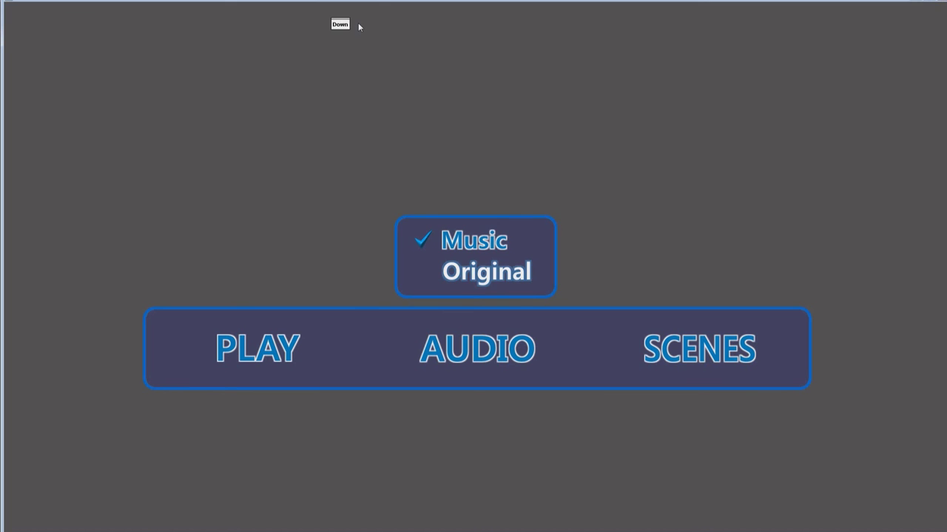
{"action": "key", "text": "Up"}
{"action": "key", "text": "Down"}
{"action": "key", "text": "Up"}
{"action": "key", "text": "Down"}
{"action": "key", "text": "Down"}
Test the main menu's scene selection by moving through its chapter thumbnails and starting playback from one of them
{"action": "key", "text": "Right"}
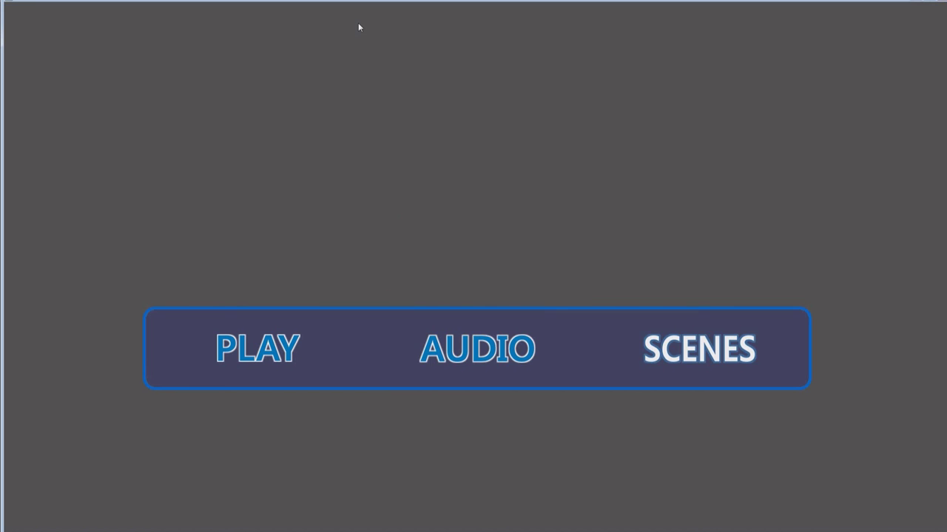
{"action": "key", "text": "Right"}
{"action": "key", "text": "Right"}
{"action": "key", "text": "Right"}
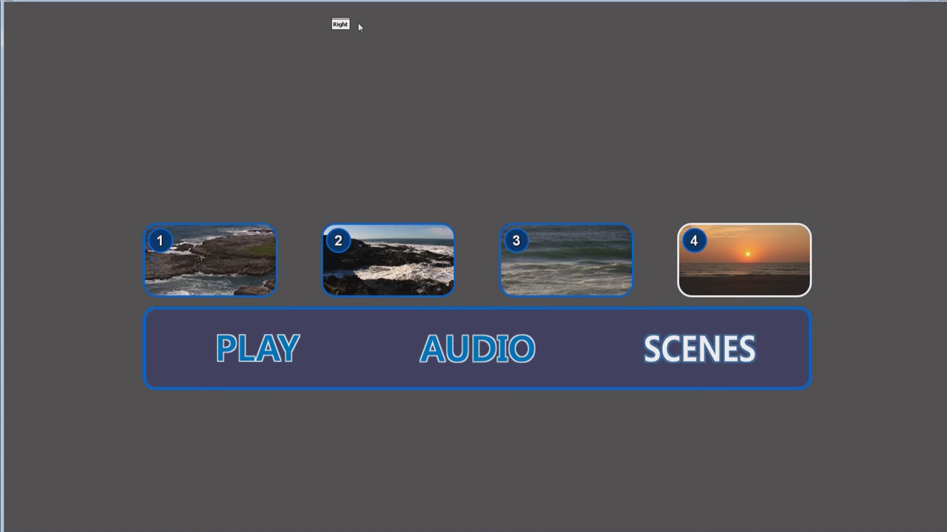
{"action": "key", "text": "Left"}
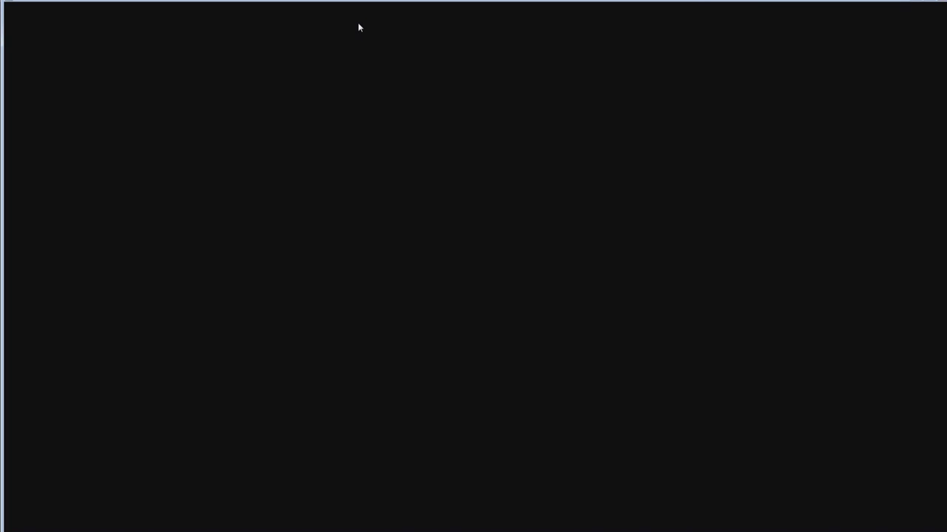
Test the popup menu's audio options during playback by switching to Original and back to Music
{"action": "key", "text": "Right"}
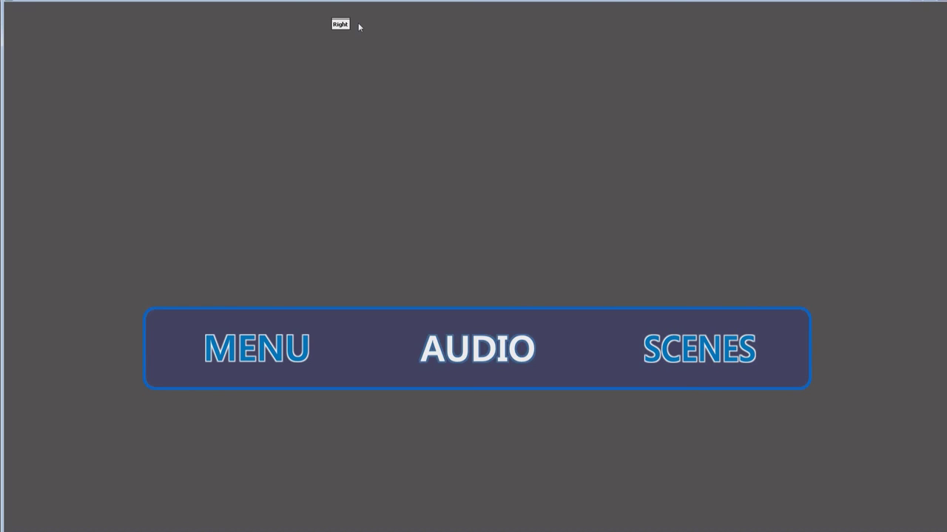
{"action": "key", "text": "Return"}
{"action": "key", "text": "Down"}
{"action": "key", "text": "Return"}
{"action": "key", "text": "Up"}
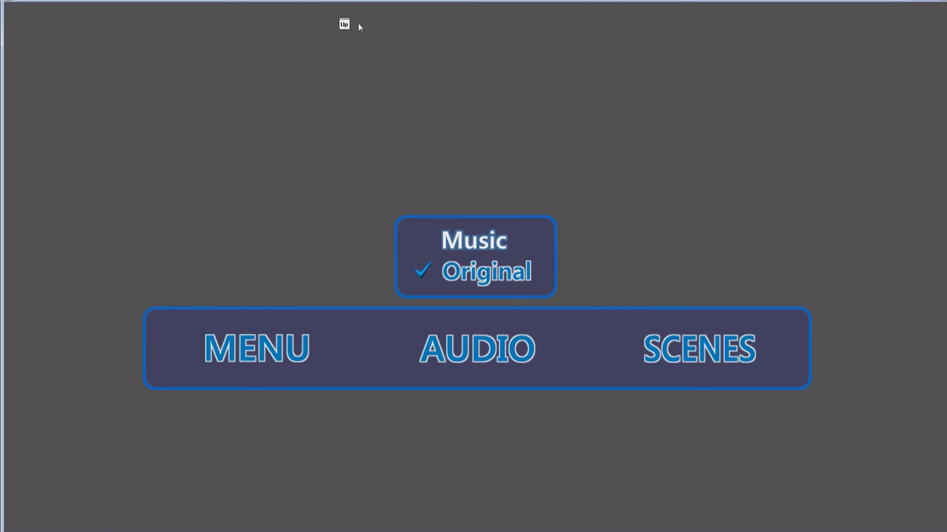
{"action": "key", "text": "Return"}
Open the popup menu's scenes and jump to chapter 3
{"action": "key", "text": "Right"}
{"action": "key", "text": "Return"}
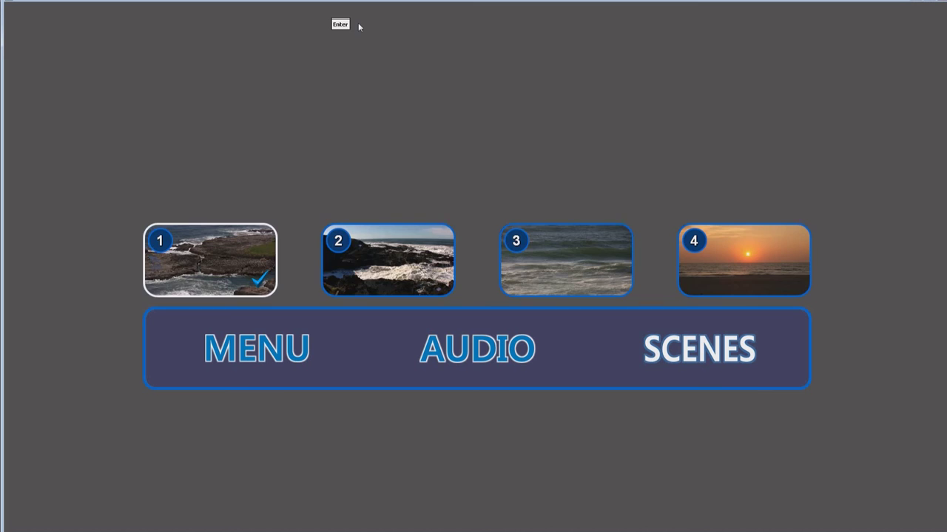
{"action": "key", "text": "Right"}
{"action": "key", "text": "Right"}
{"action": "key", "text": "Return"}
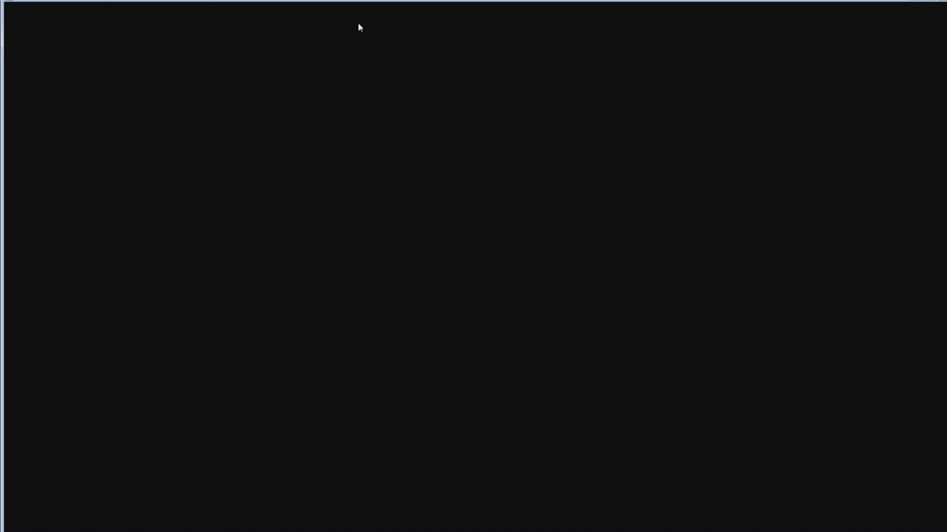
Return from the movie to the main menu with the popup's Menu button and highlight Play
{"action": "key", "text": "Left"}
{"action": "key", "text": "Left"}
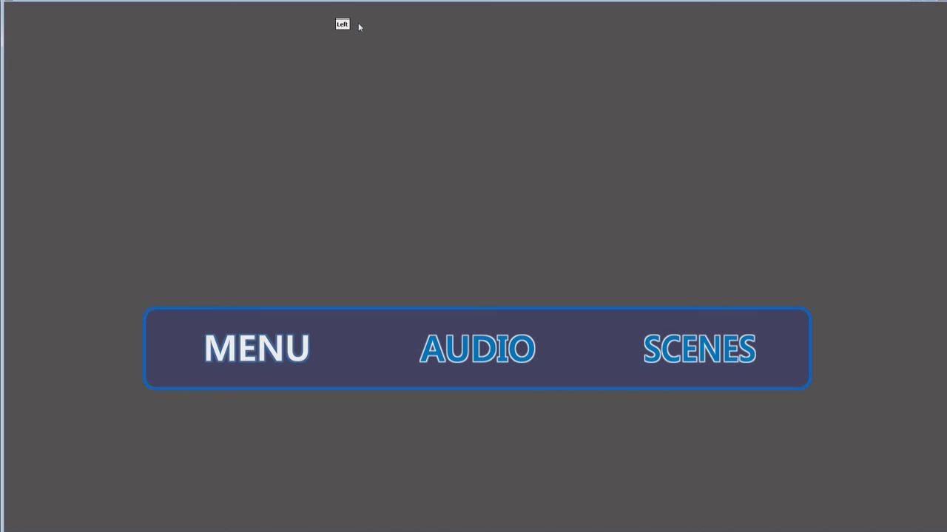
{"action": "key", "text": "Return"}
{"action": "key", "text": "Left"}
{"action": "key", "text": "Left"}
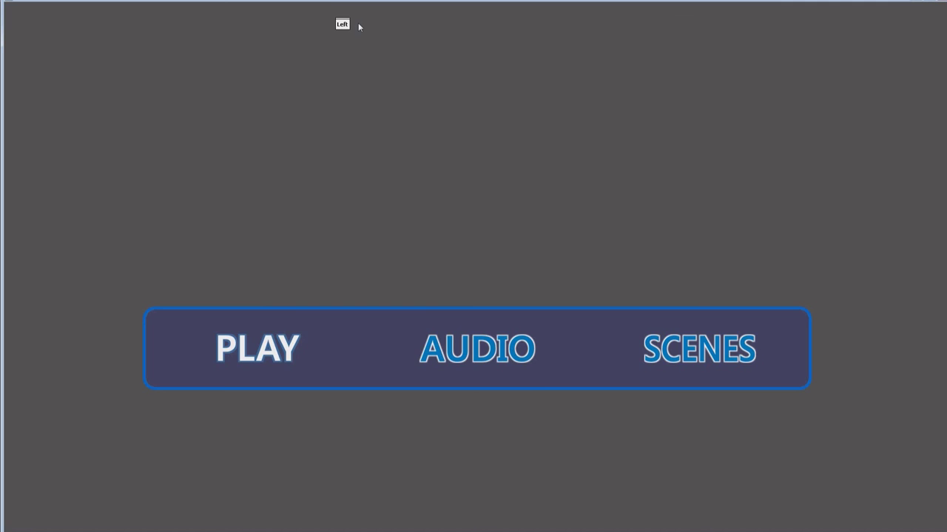
Play the movie from the main menu and close the test run
{"action": "key", "text": "Return"}
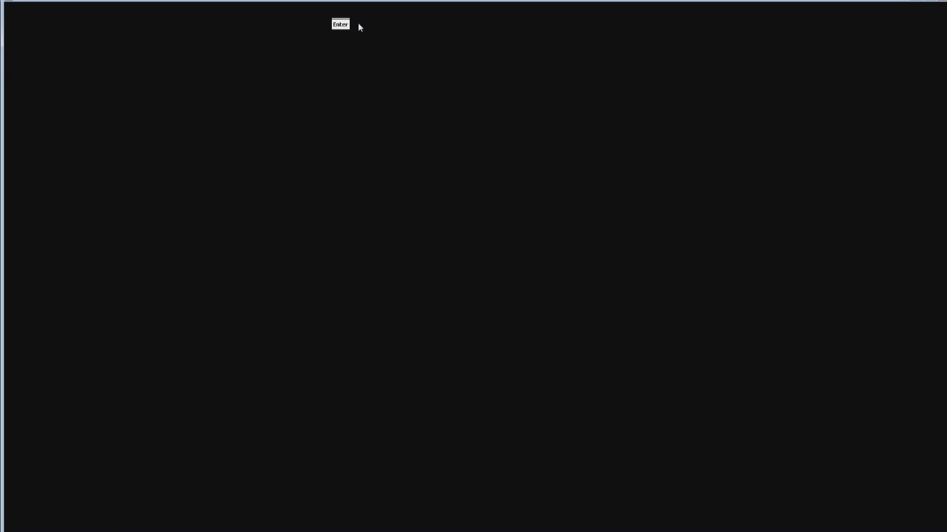
{"action": "key", "text": "F1"}
{"action": "key", "text": "F1"}
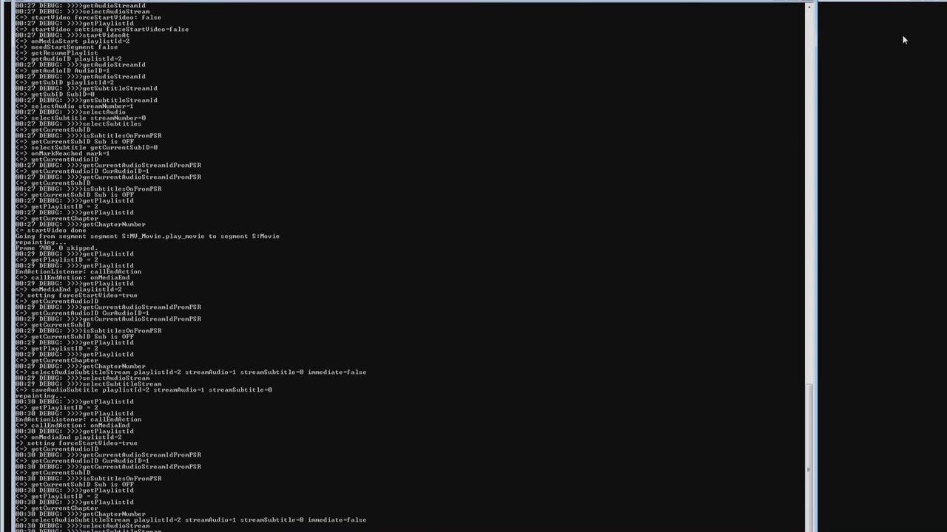
{"action": "left_click", "coordinate": [942, 4]}
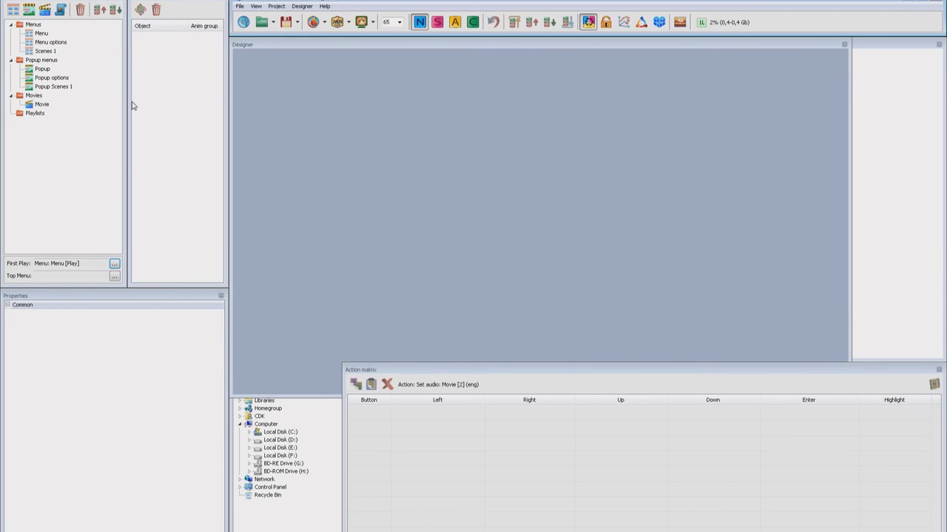
Copy the First Play action, Menu: Menu [Play], and paste it as the Movie's End Action
{"action": "left_click", "coordinate": [115, 265]}
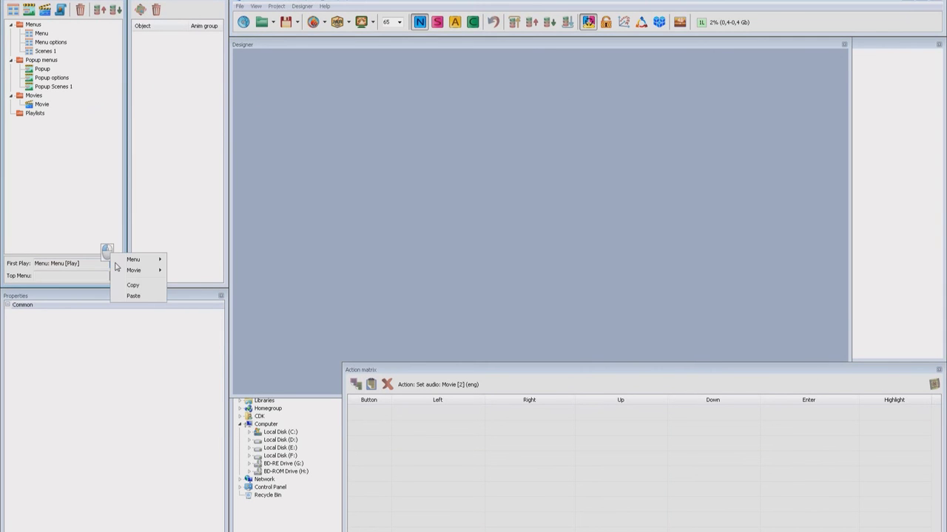
{"action": "left_click", "coordinate": [127, 275]}
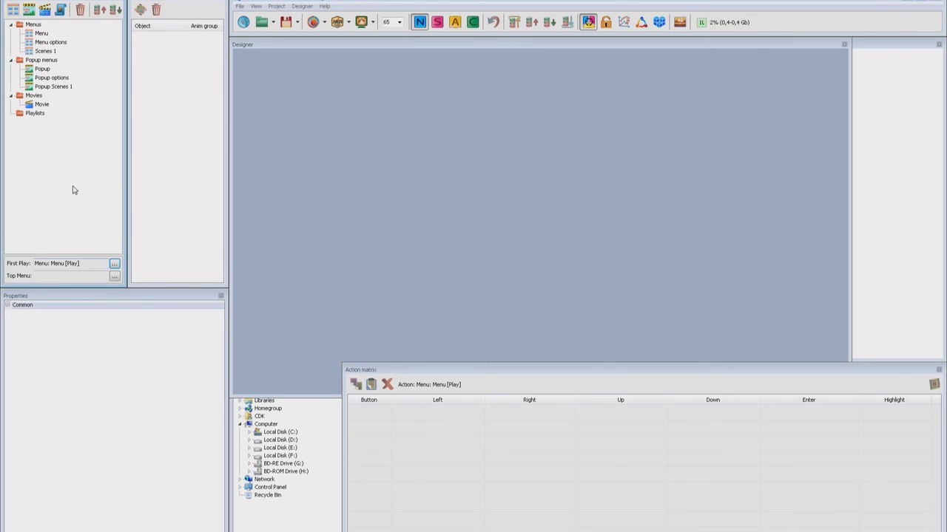
{"action": "left_click", "coordinate": [45, 105]}
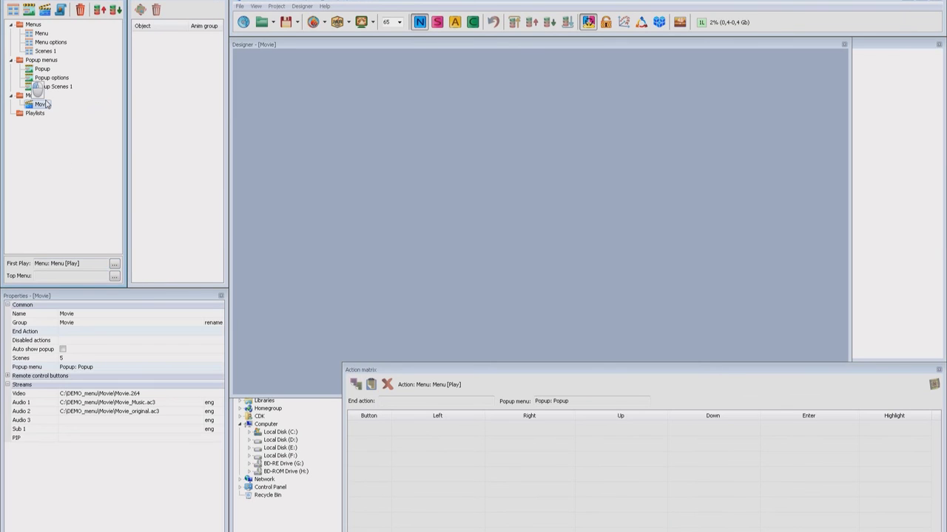
{"action": "left_click", "coordinate": [81, 331]}
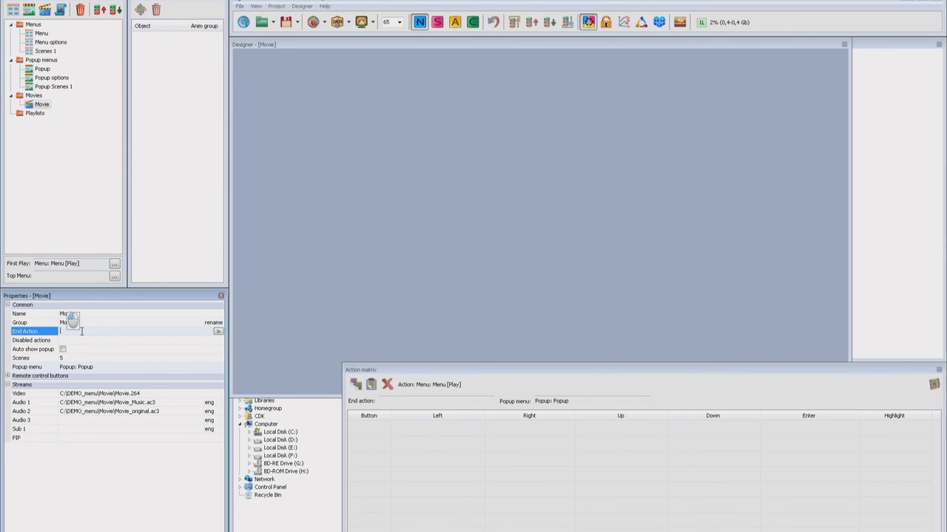
{"action": "left_click", "coordinate": [218, 331]}
{"action": "left_click", "coordinate": [241, 472]}
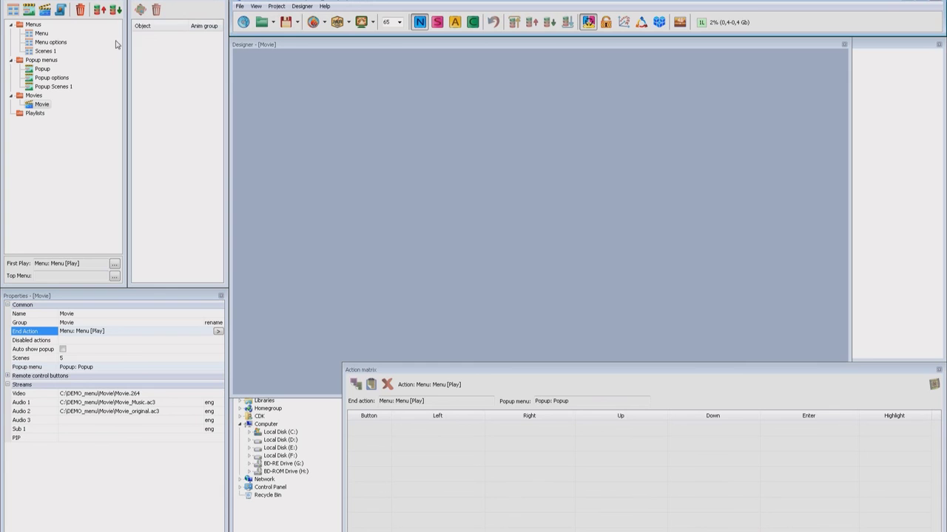
Open the Copy to dialog for the AUDIO picture, Sound, in Menu options
{"action": "left_click", "coordinate": [49, 42]}
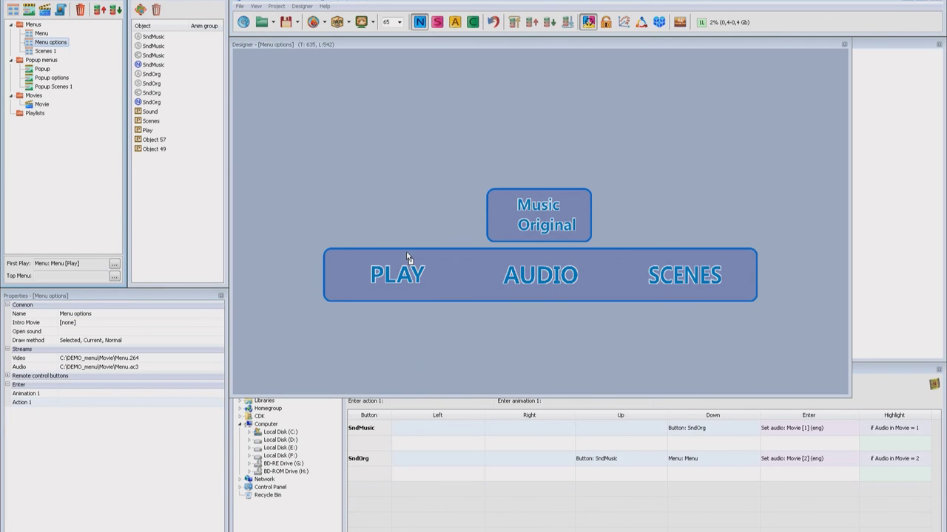
{"action": "left_click", "coordinate": [521, 280]}
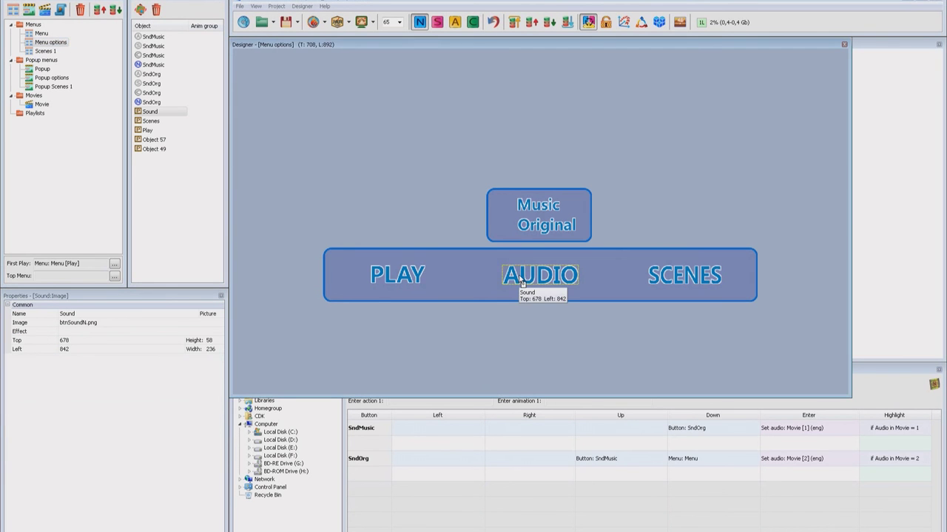
{"action": "right_click", "coordinate": [520, 281]}
{"action": "left_click", "coordinate": [546, 282]}
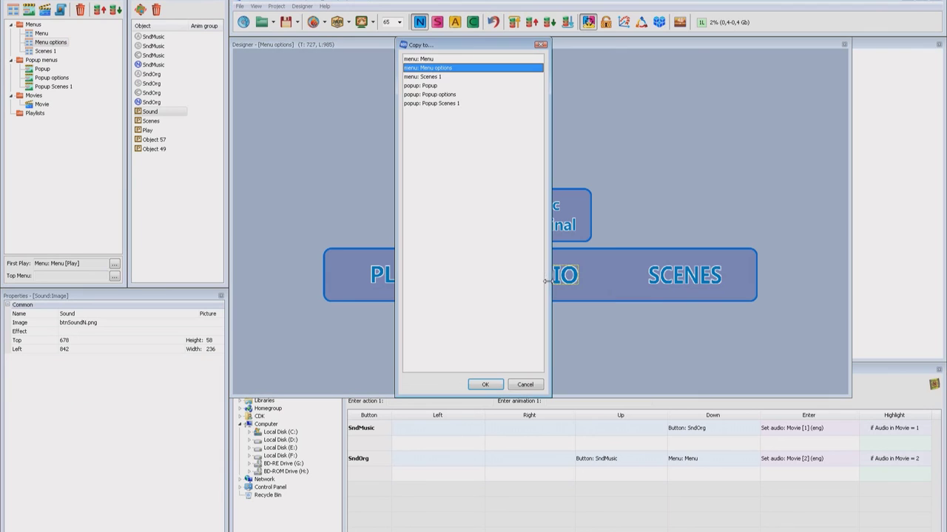